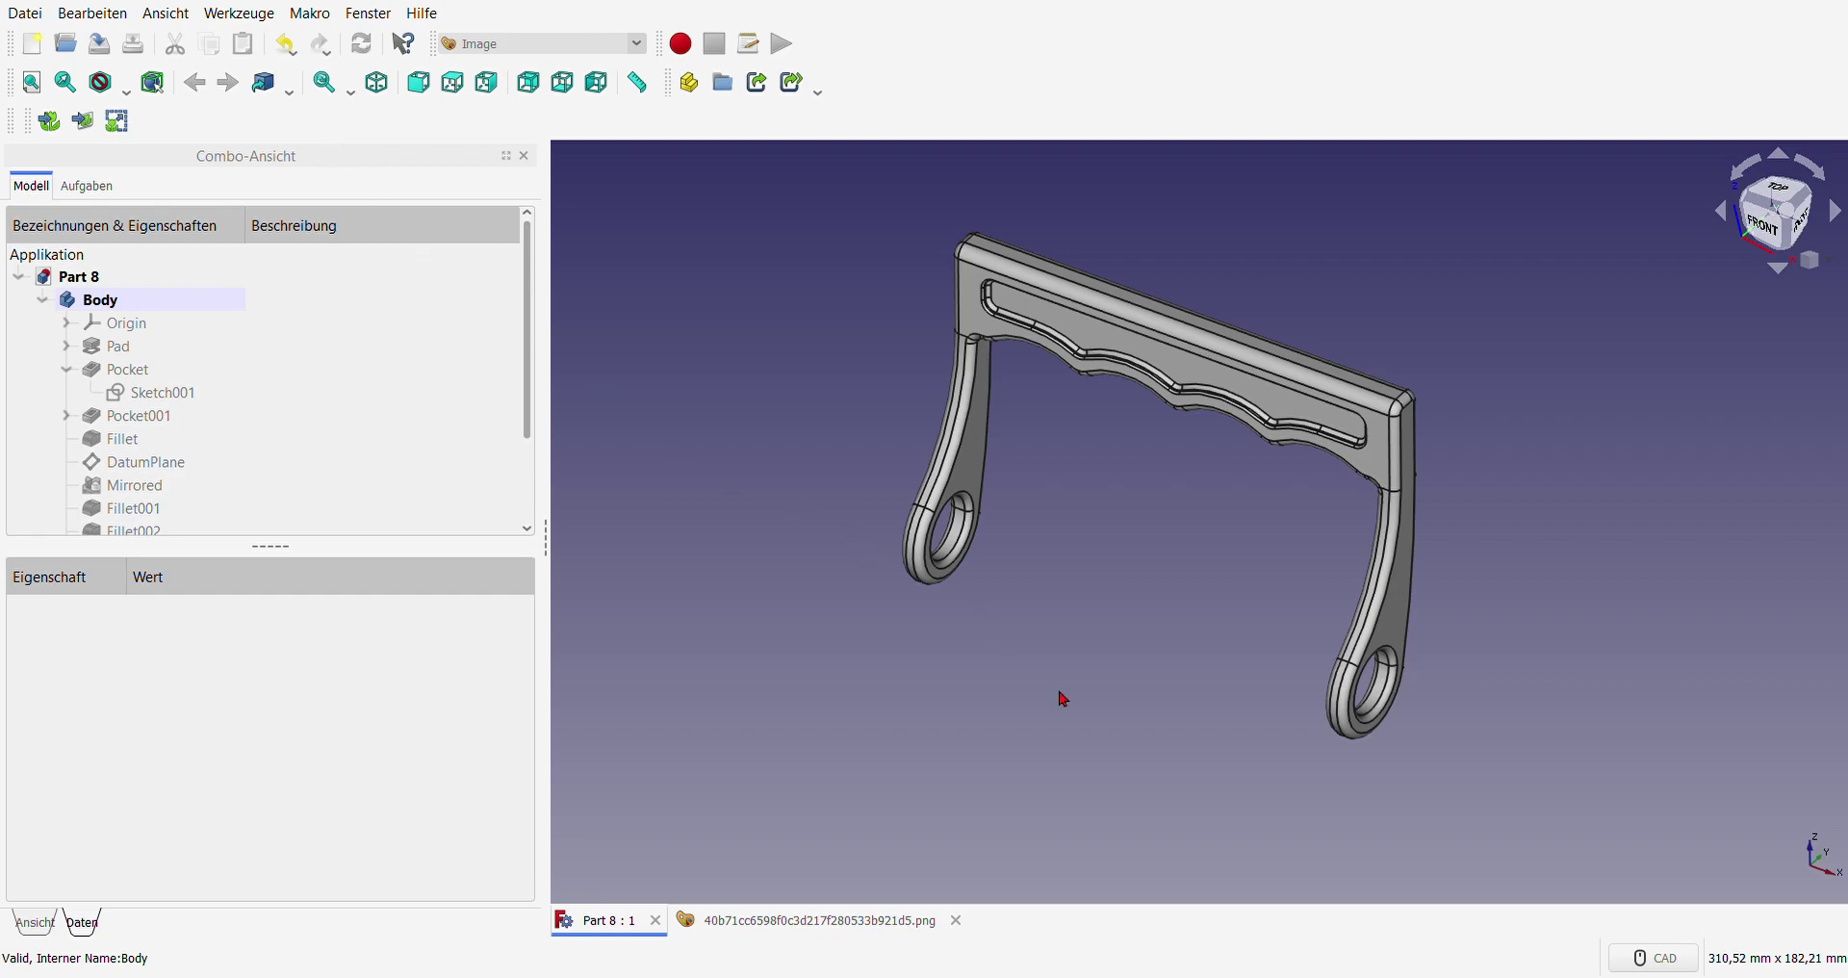
- Inspect the finished handle from several angles and compare it with the reference technical drawing
mouse_move(1081, 702)
middle_mouse_down()
mouse_move(1126, 668)
mouse_move(1107, 667)
middle_mouse_up()
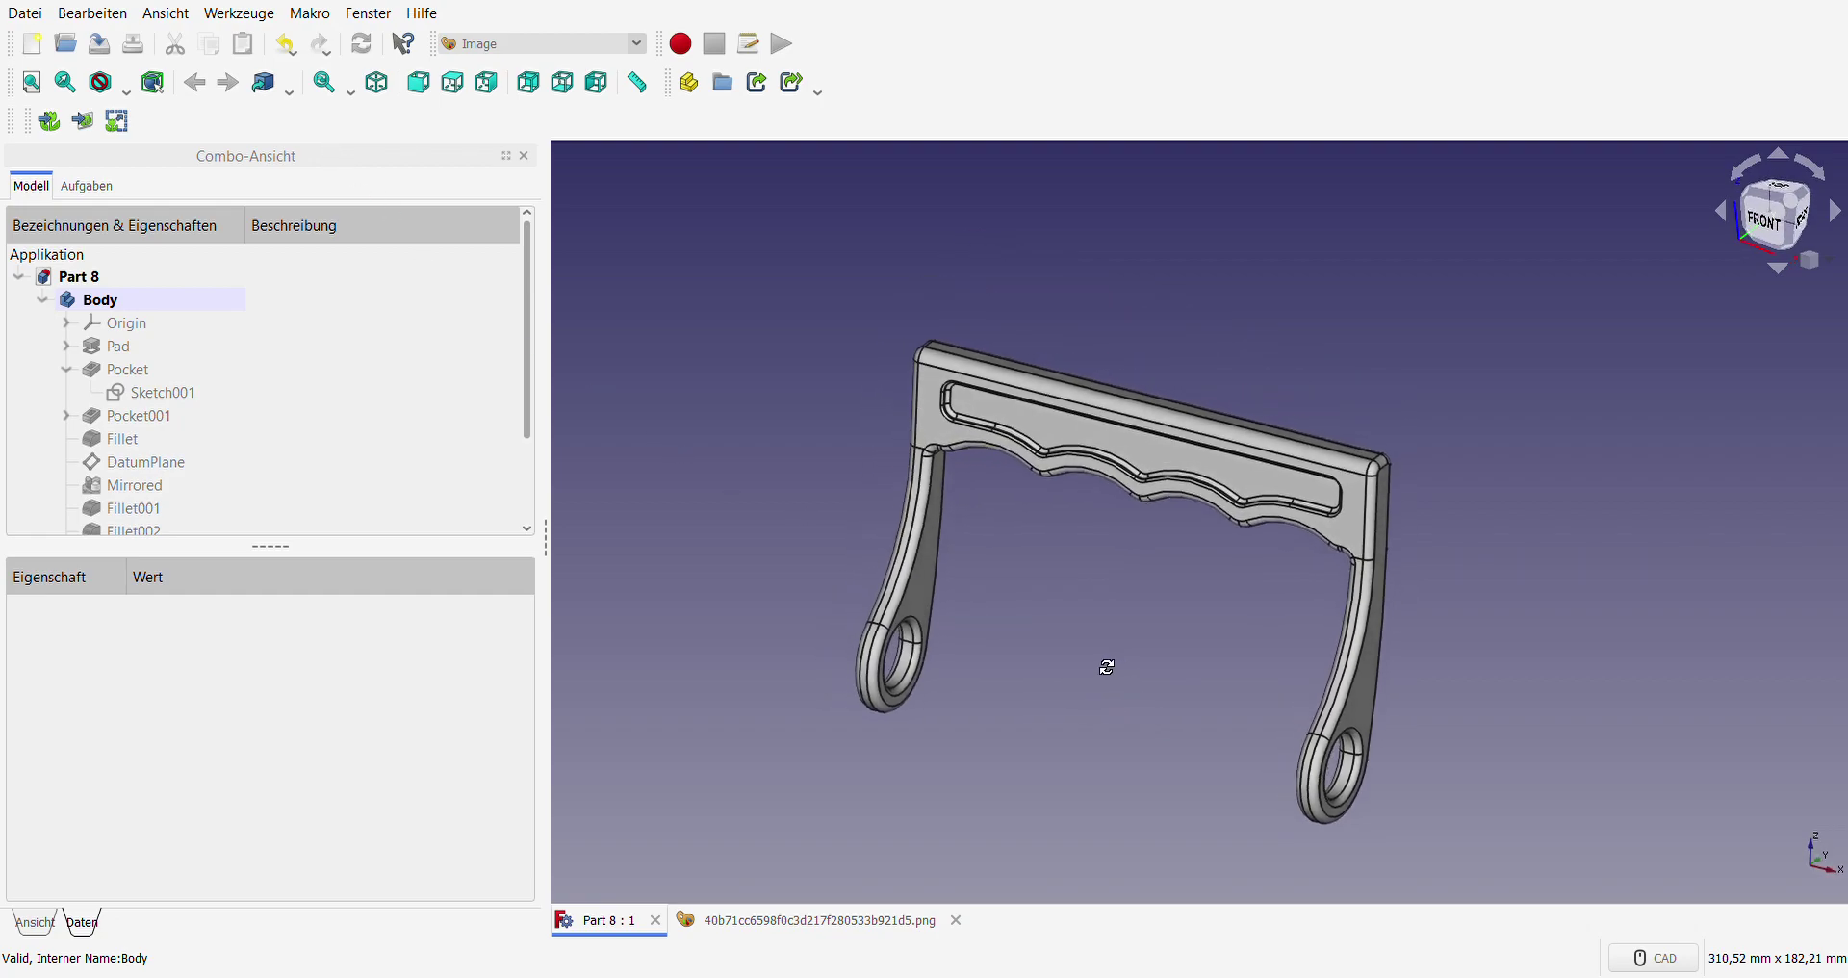
middle_click_drag(1493, 639, 1180, 565)
scroll(1180, 565, "down", 5)
mouse_move(1468, 602)
middle_mouse_down()
mouse_move(1207, 595)
mouse_move(1609, 614)
mouse_move(1567, 607)
middle_mouse_up()
scroll(1139, 630, "up", 3)
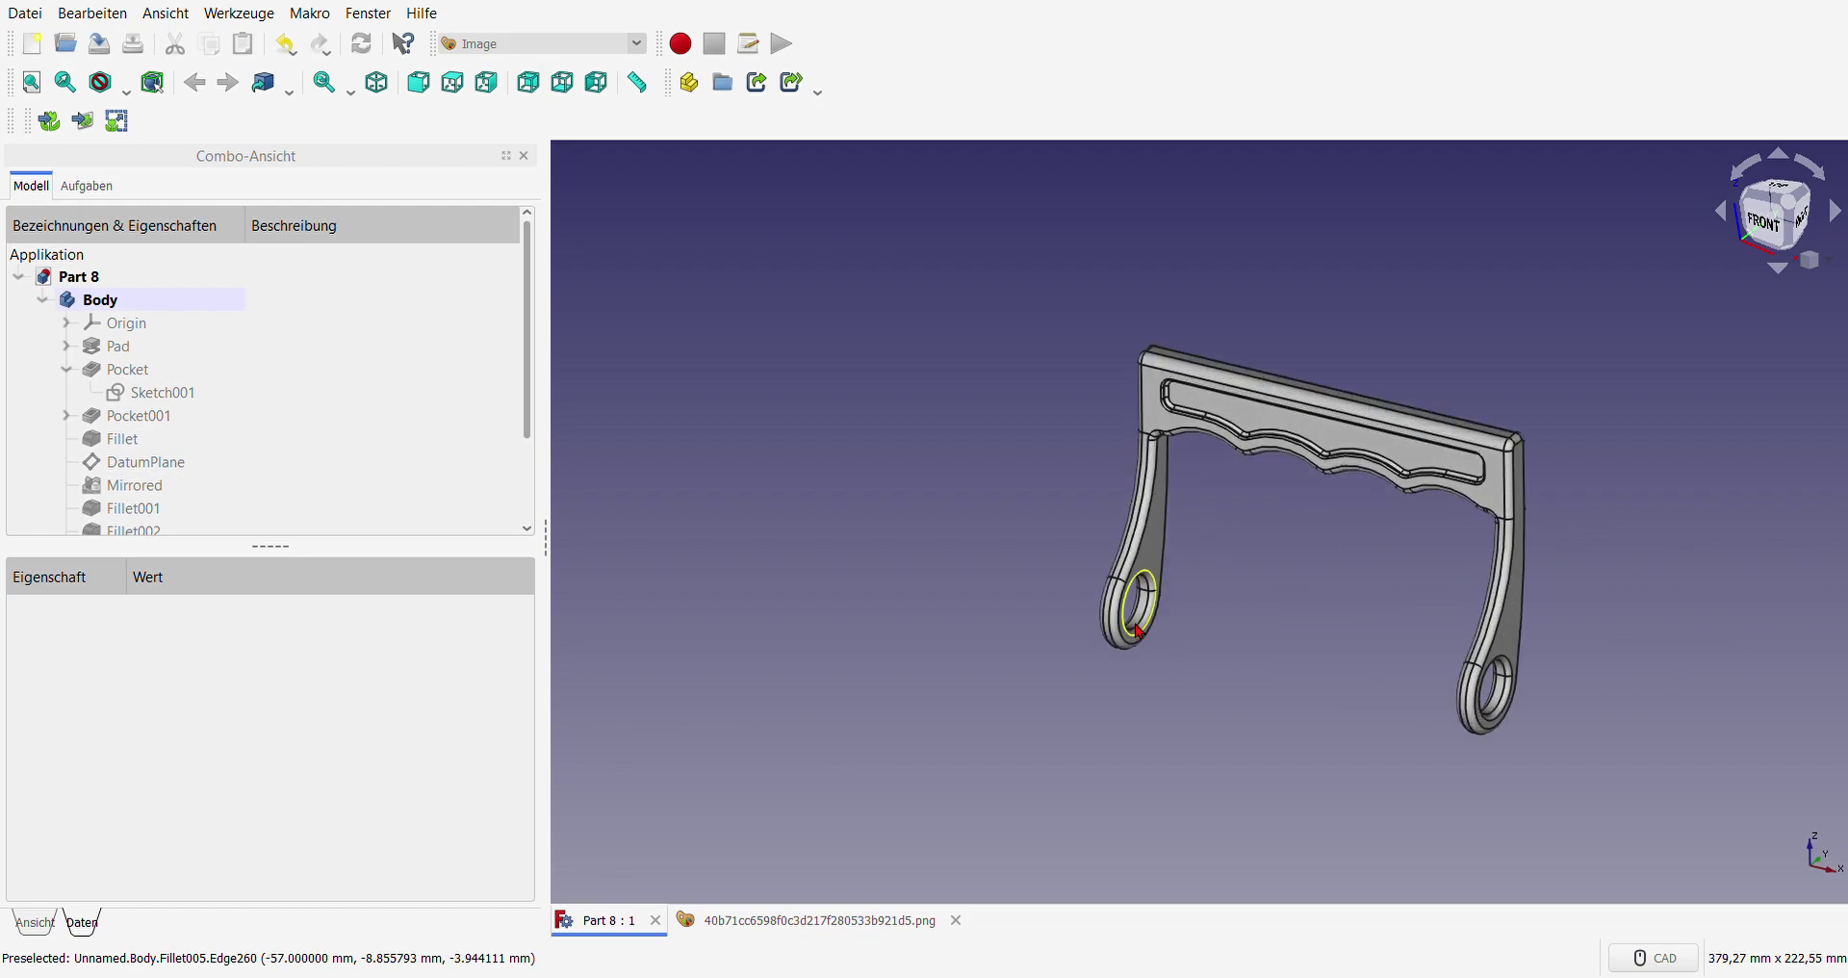
scroll(1139, 630, "up", 2)
mouse_move(1328, 689)
middle_mouse_down()
mouse_move(1357, 635)
mouse_move(1311, 630)
mouse_move(1320, 673)
middle_mouse_up()
scroll(1204, 639, "down", 3)
mouse_move(1204, 639)
middle_mouse_down()
mouse_move(1320, 639)
mouse_move(1338, 607)
middle_mouse_up()
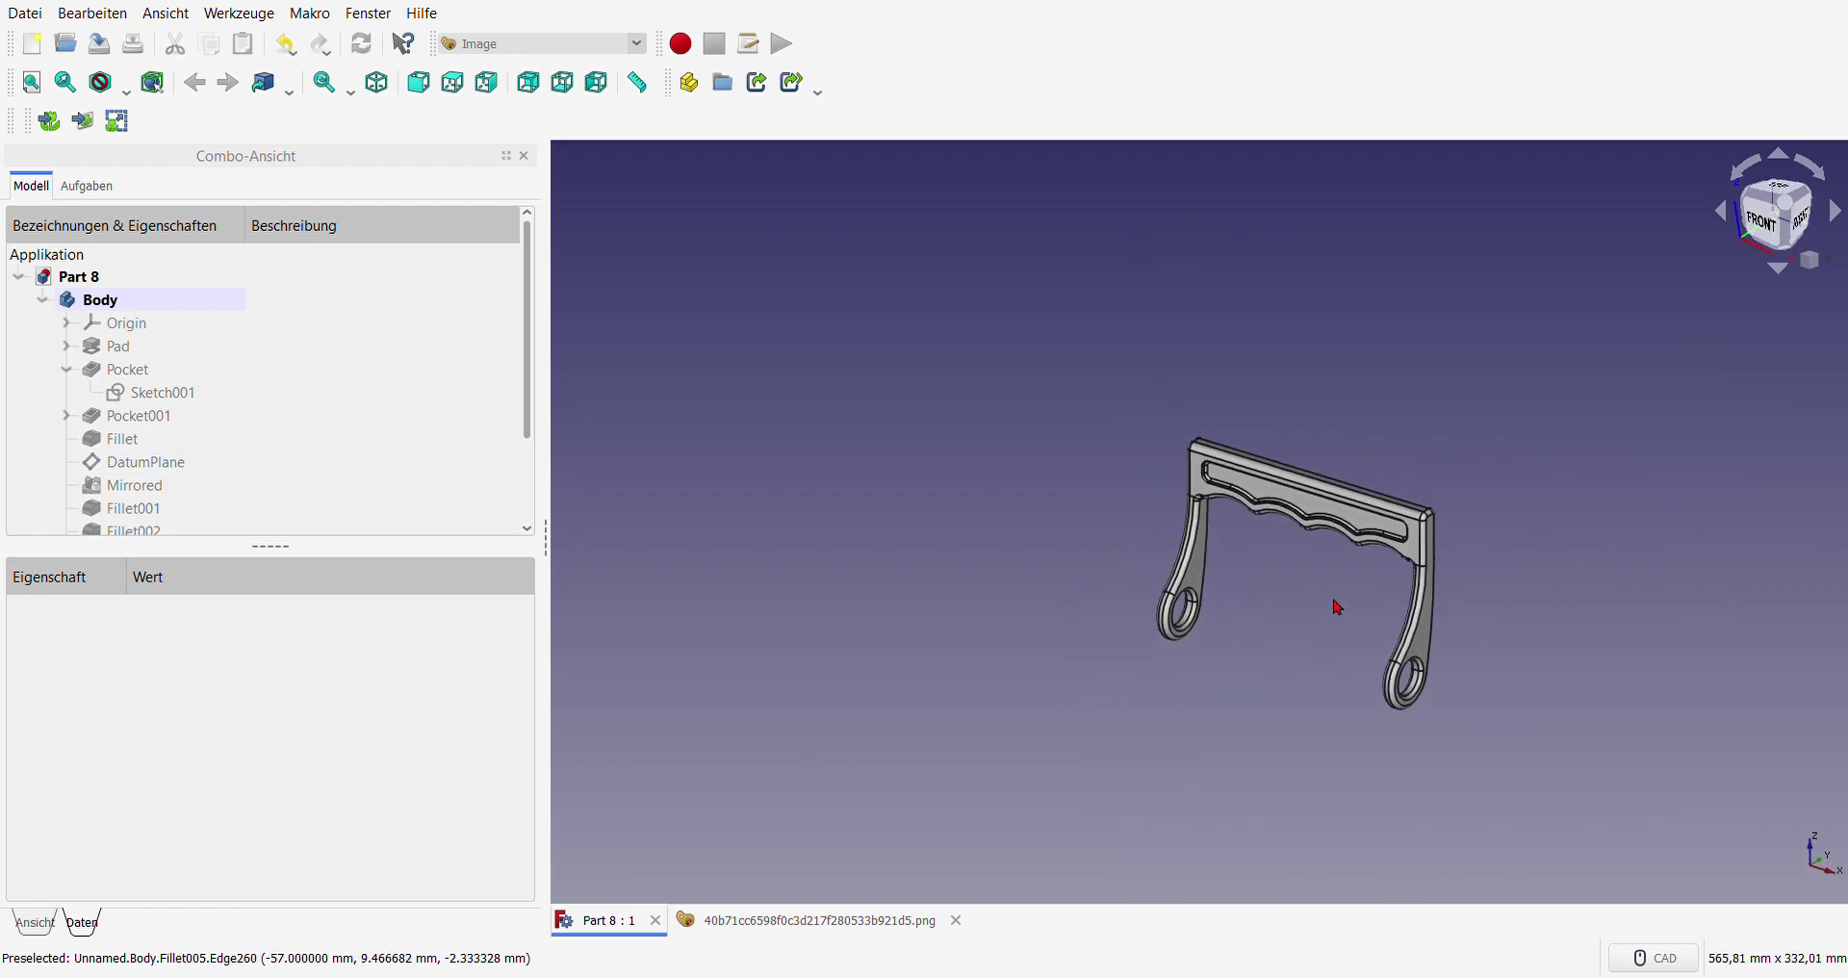
scroll(1338, 607, "up", 2)
left_click(794, 926)
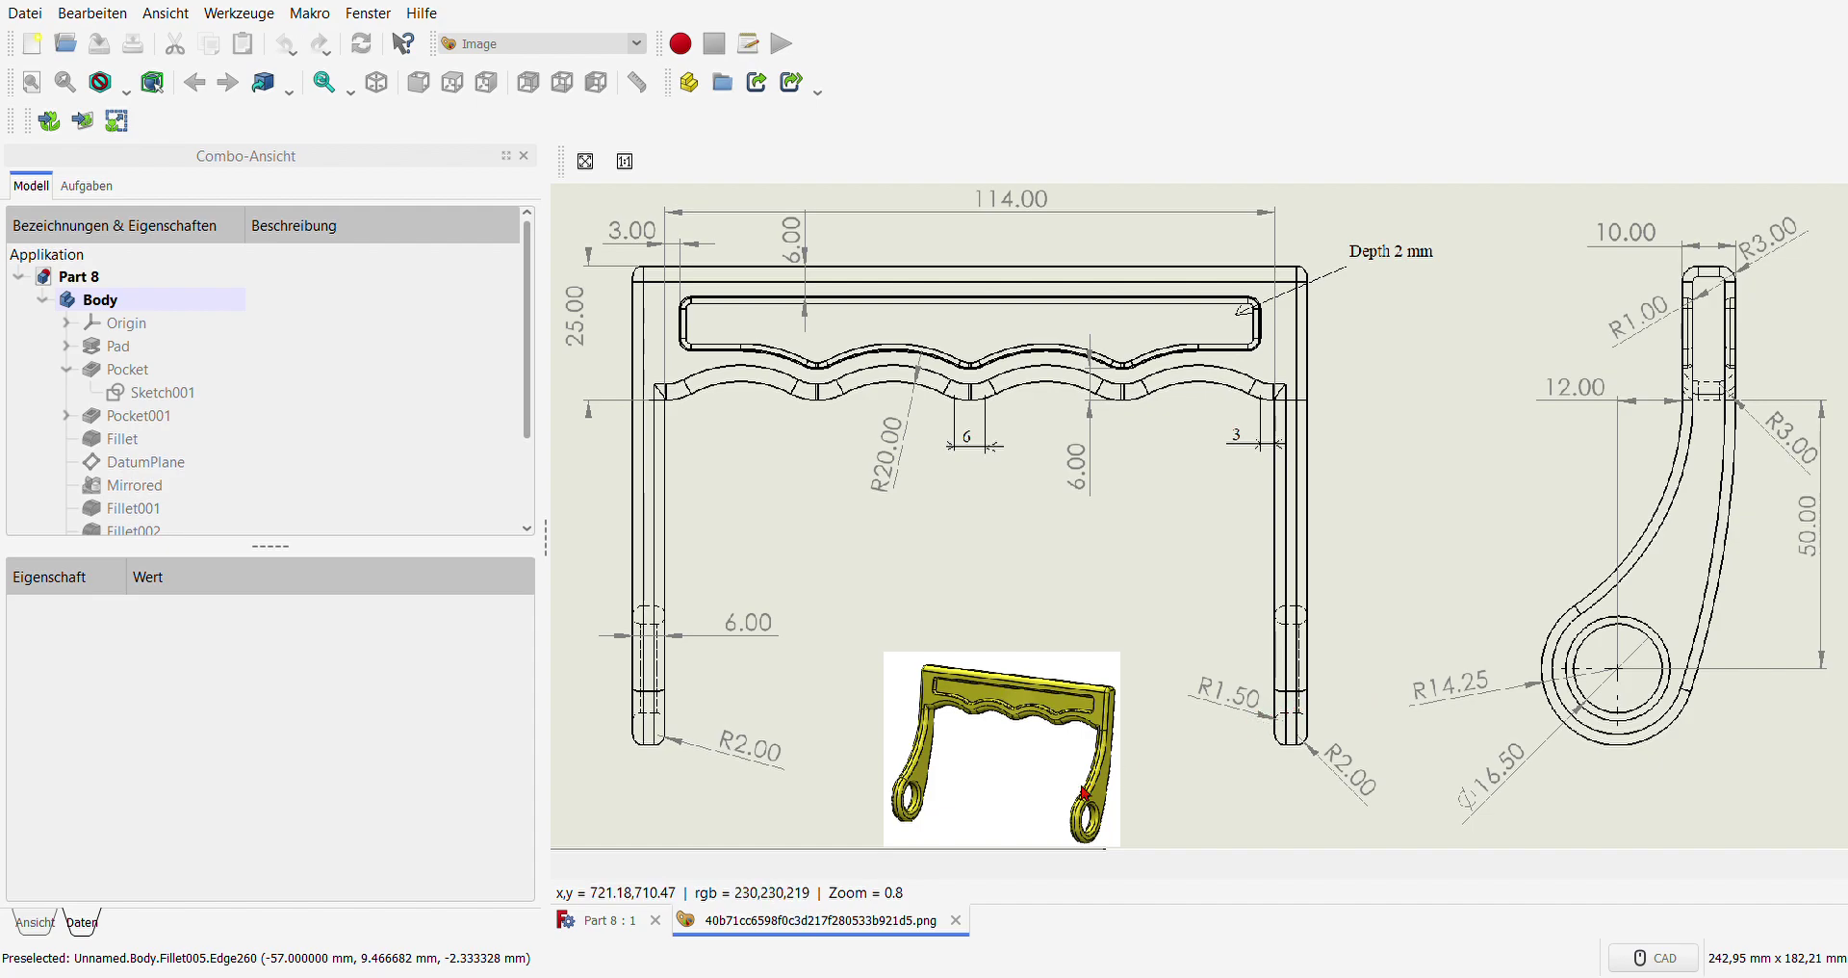
left_click(612, 924)
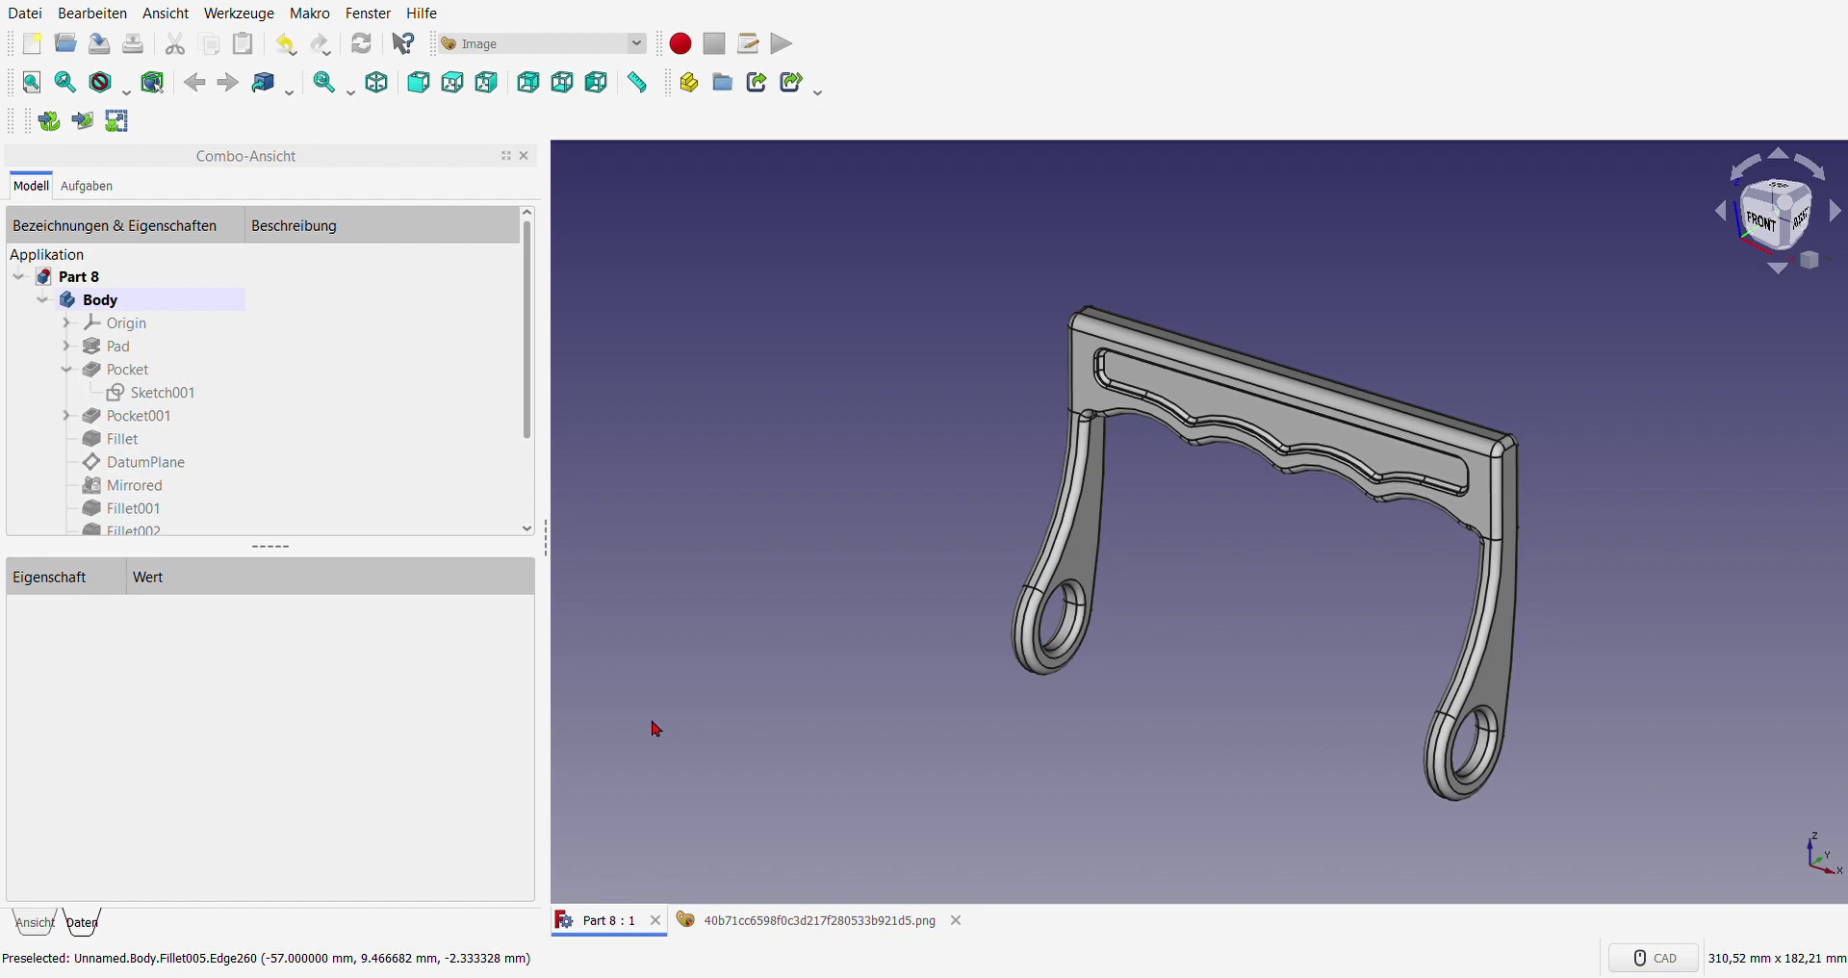
- Show the Pad feature alone, open its eyelet-arm profile sketch to review it, then close it
left_click(126, 349)
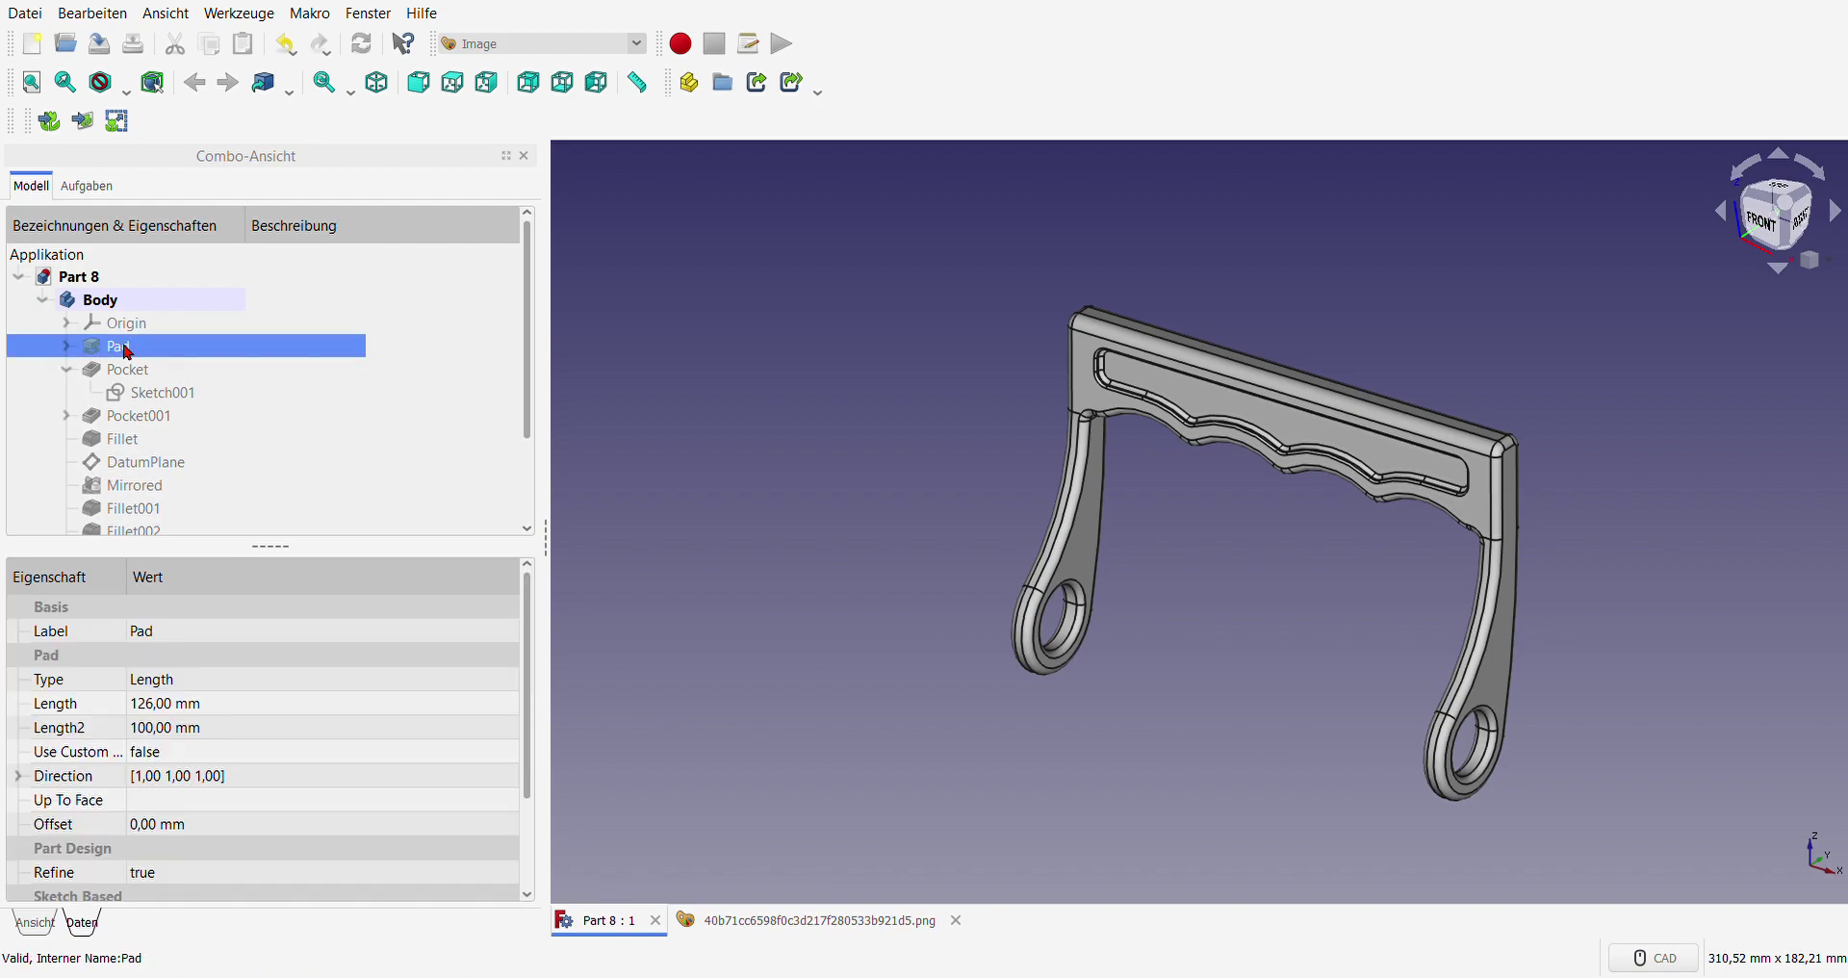
key("space")
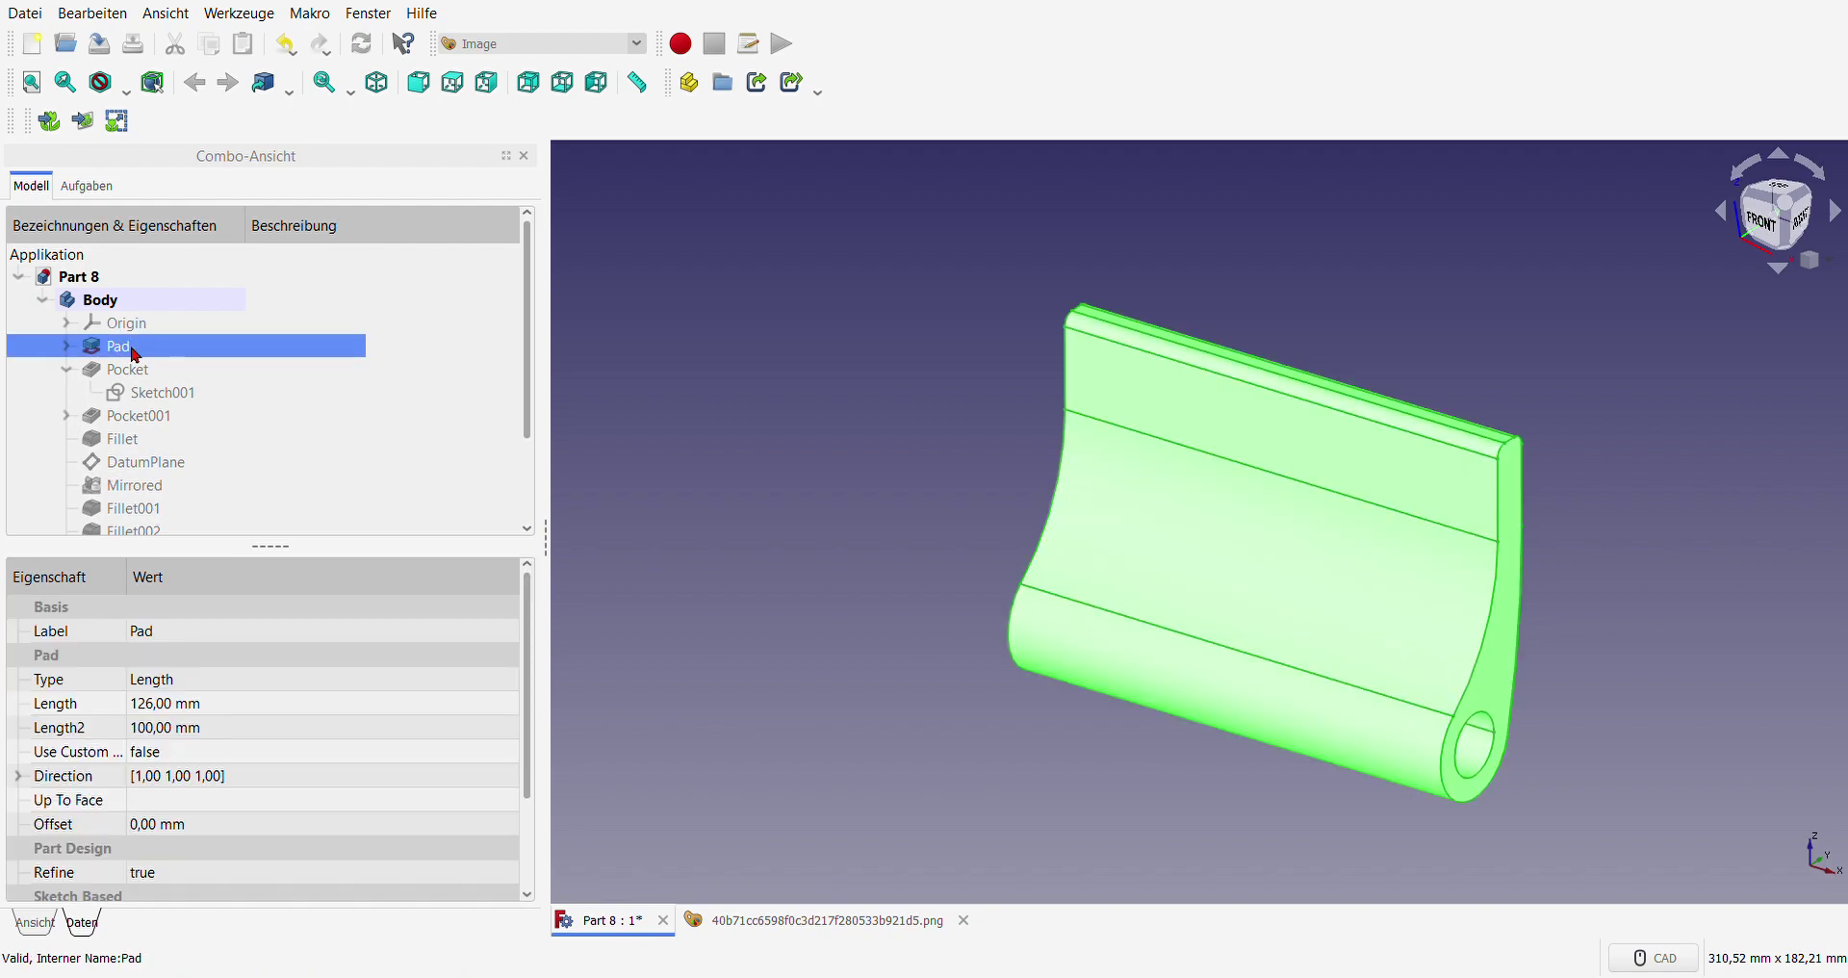
left_click(70, 348)
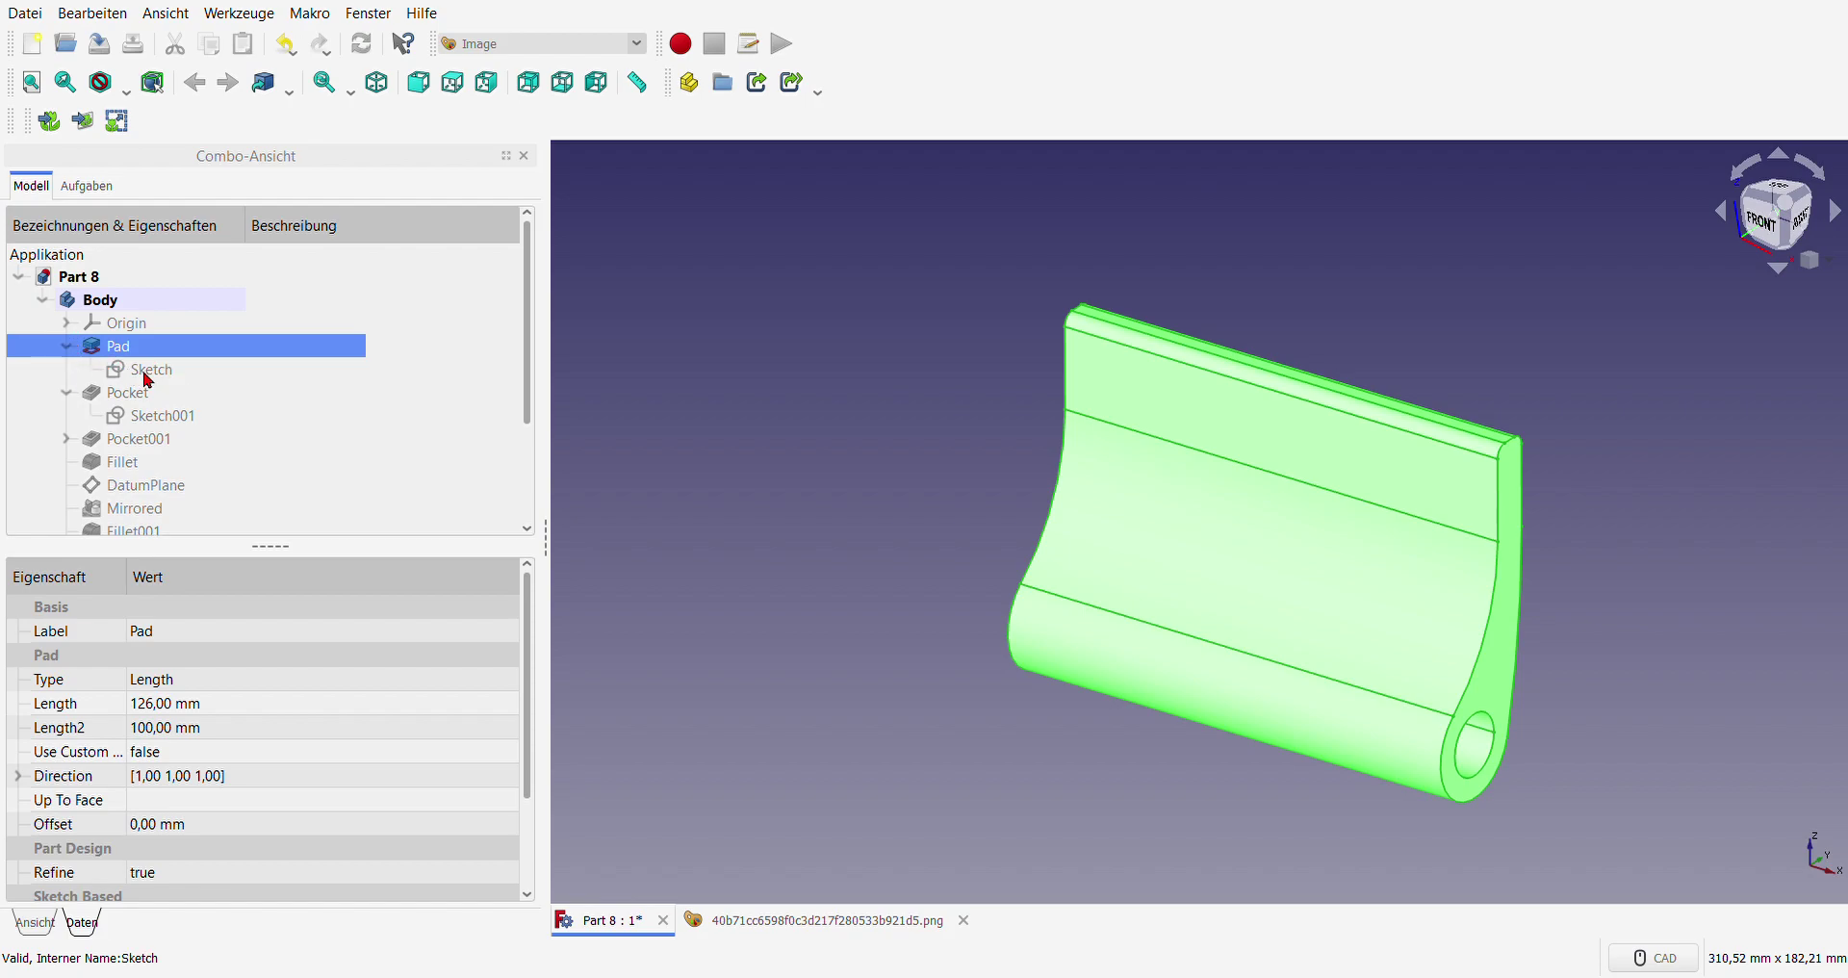
double_click(154, 372)
scroll(1031, 565, "down", 3)
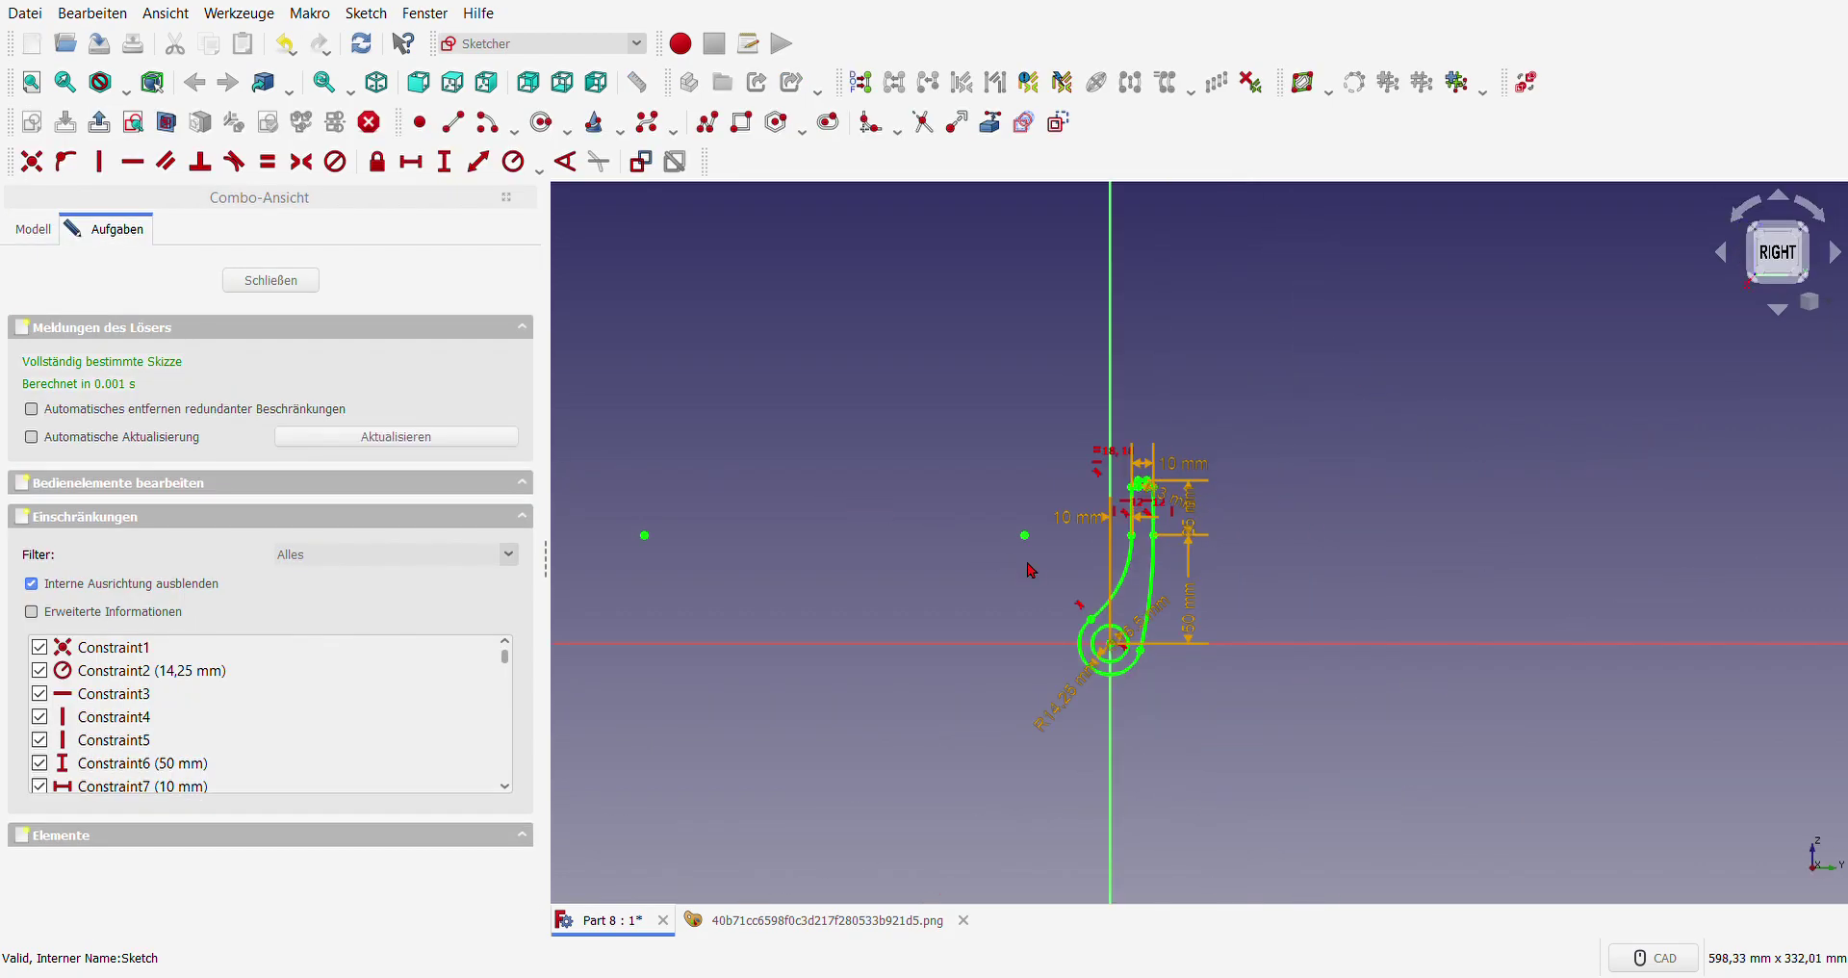
scroll(1107, 616, "up", 3)
scroll(1183, 654, "up", 2)
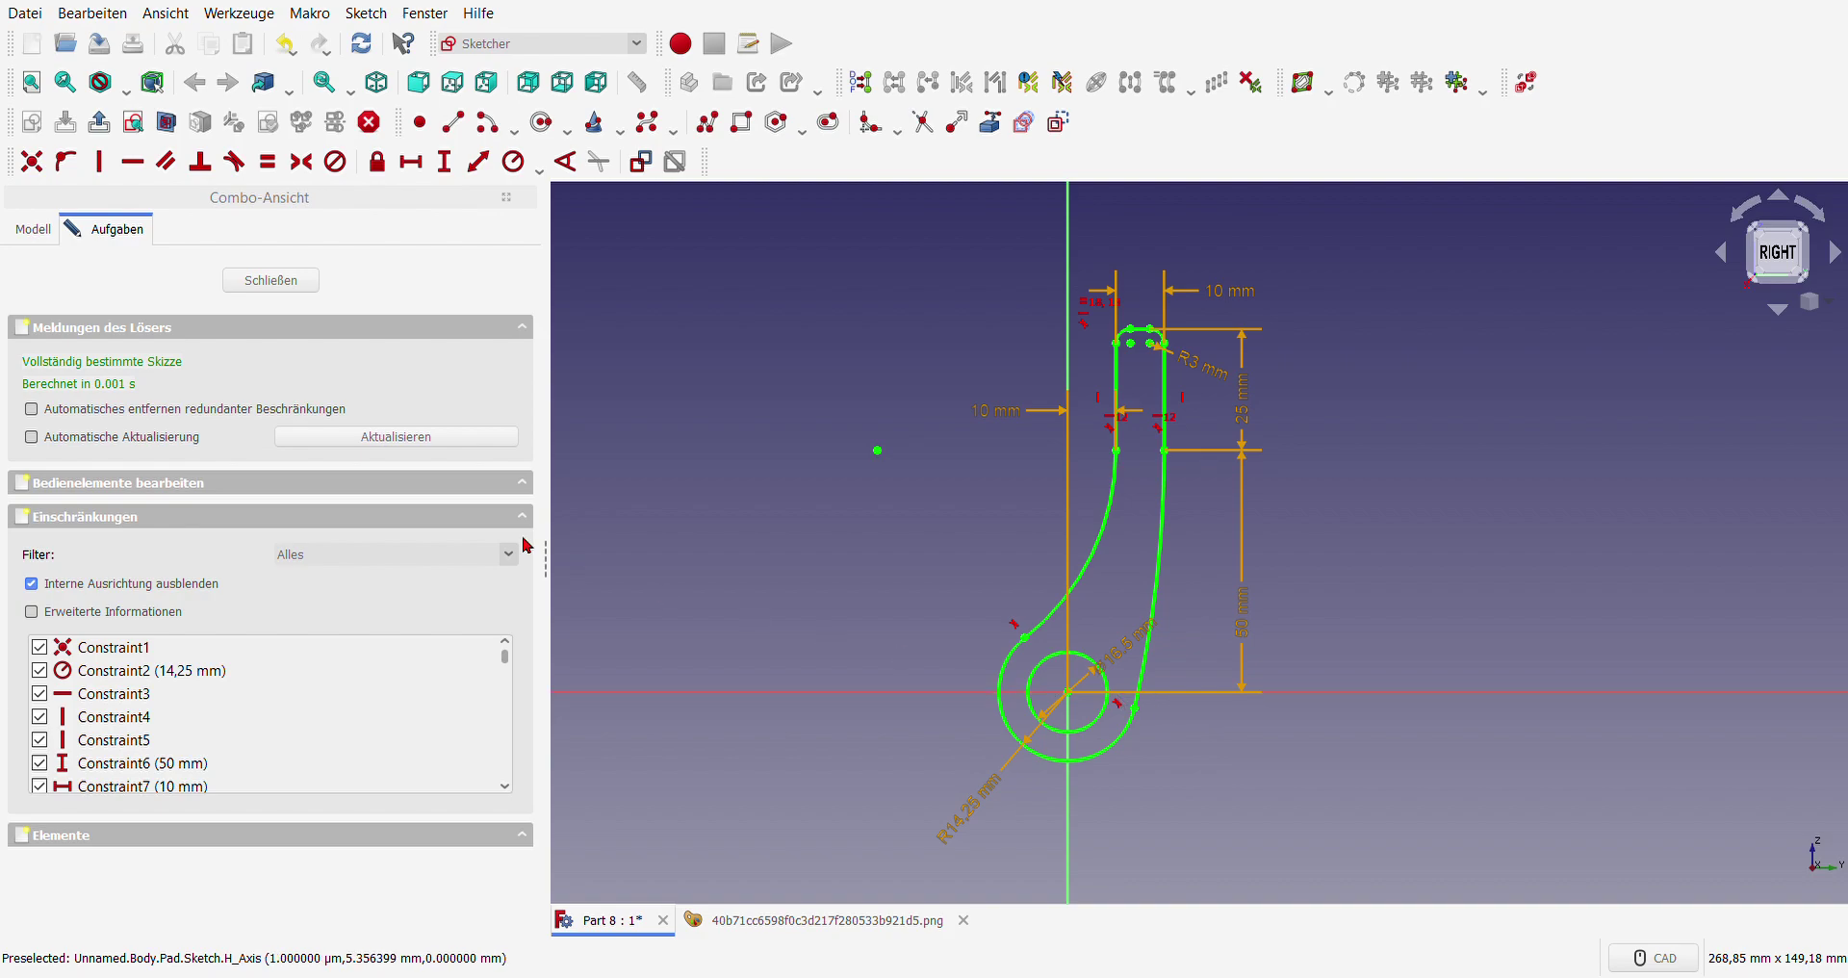
left_click(285, 281)
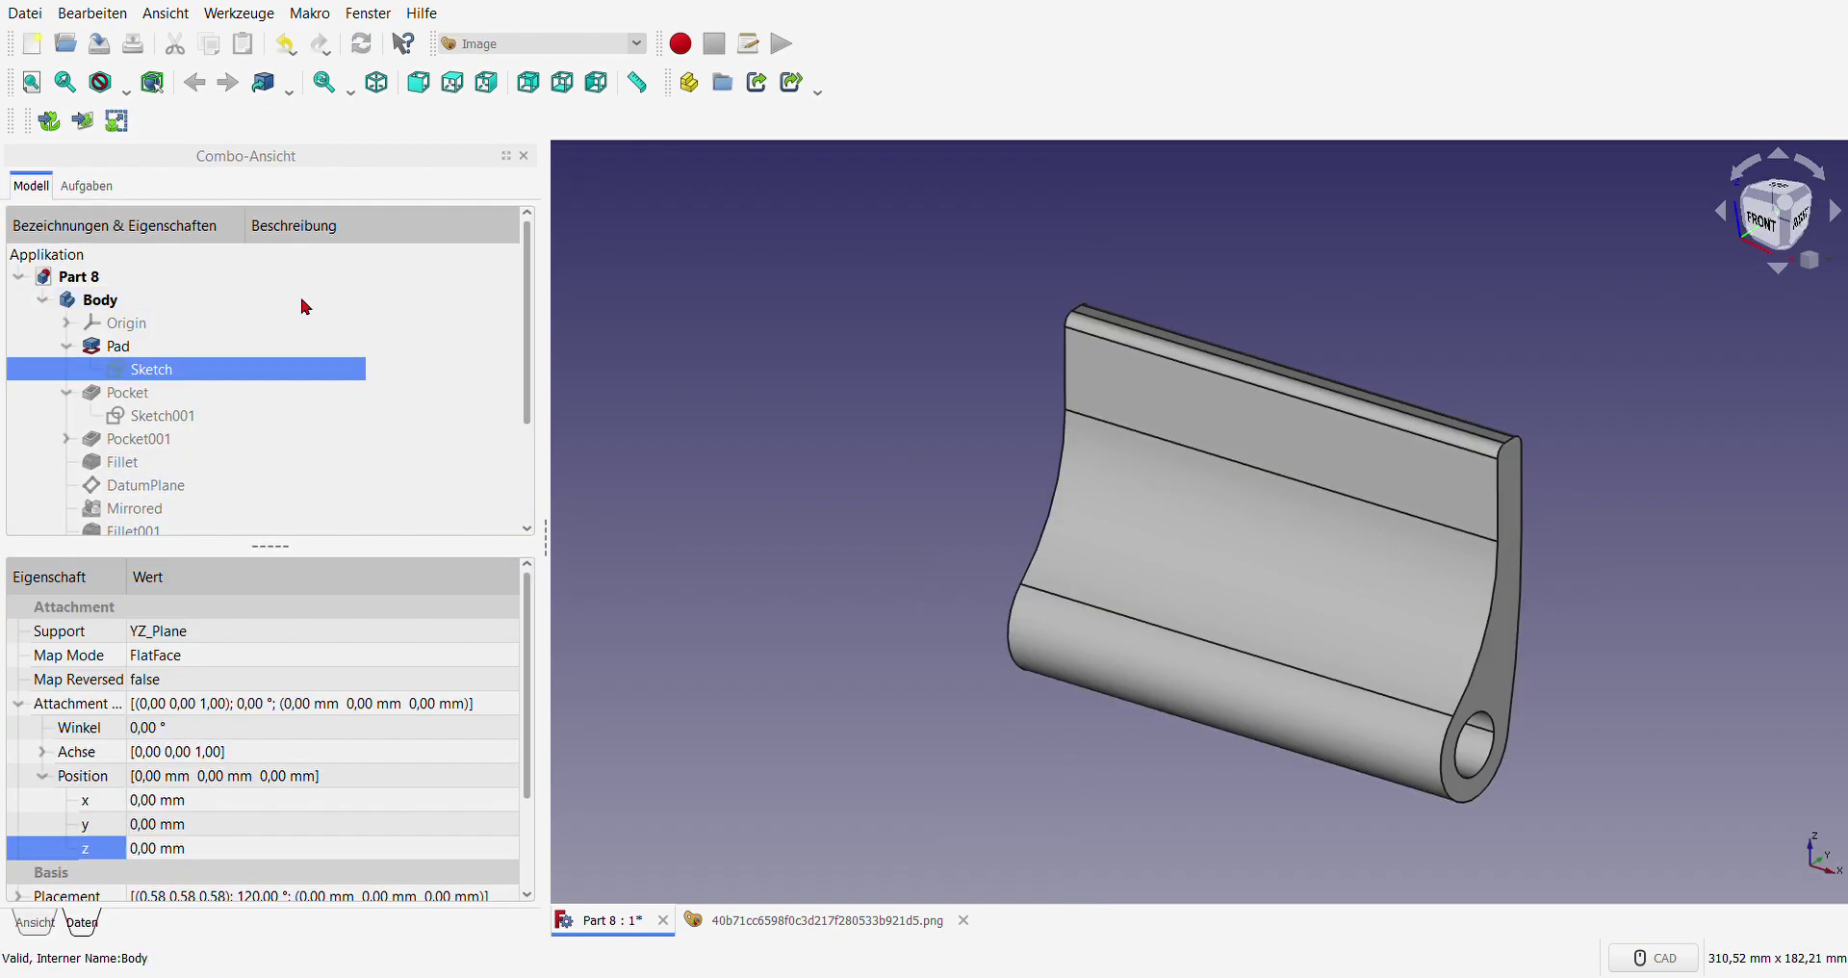
- Review the Pad's 126 mm symmetric extrusion parameters without changes and return to the model tree
double_click(132, 352)
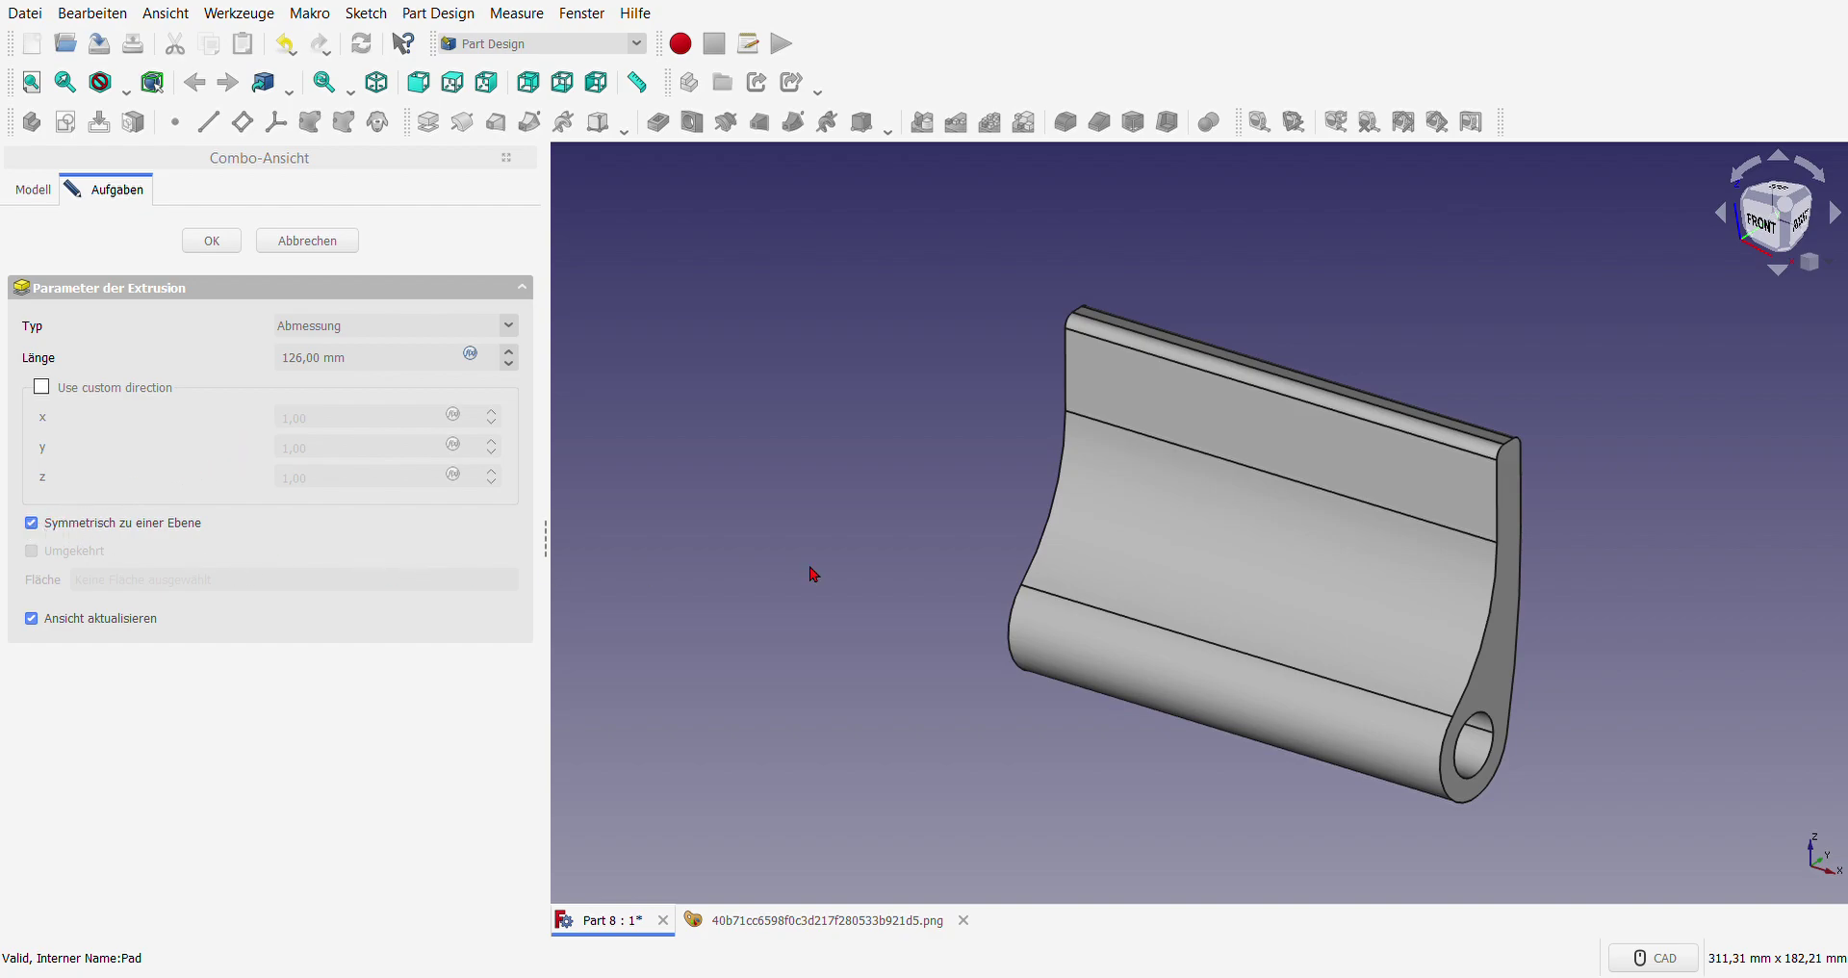
left_click(298, 247)
left_click(33, 187)
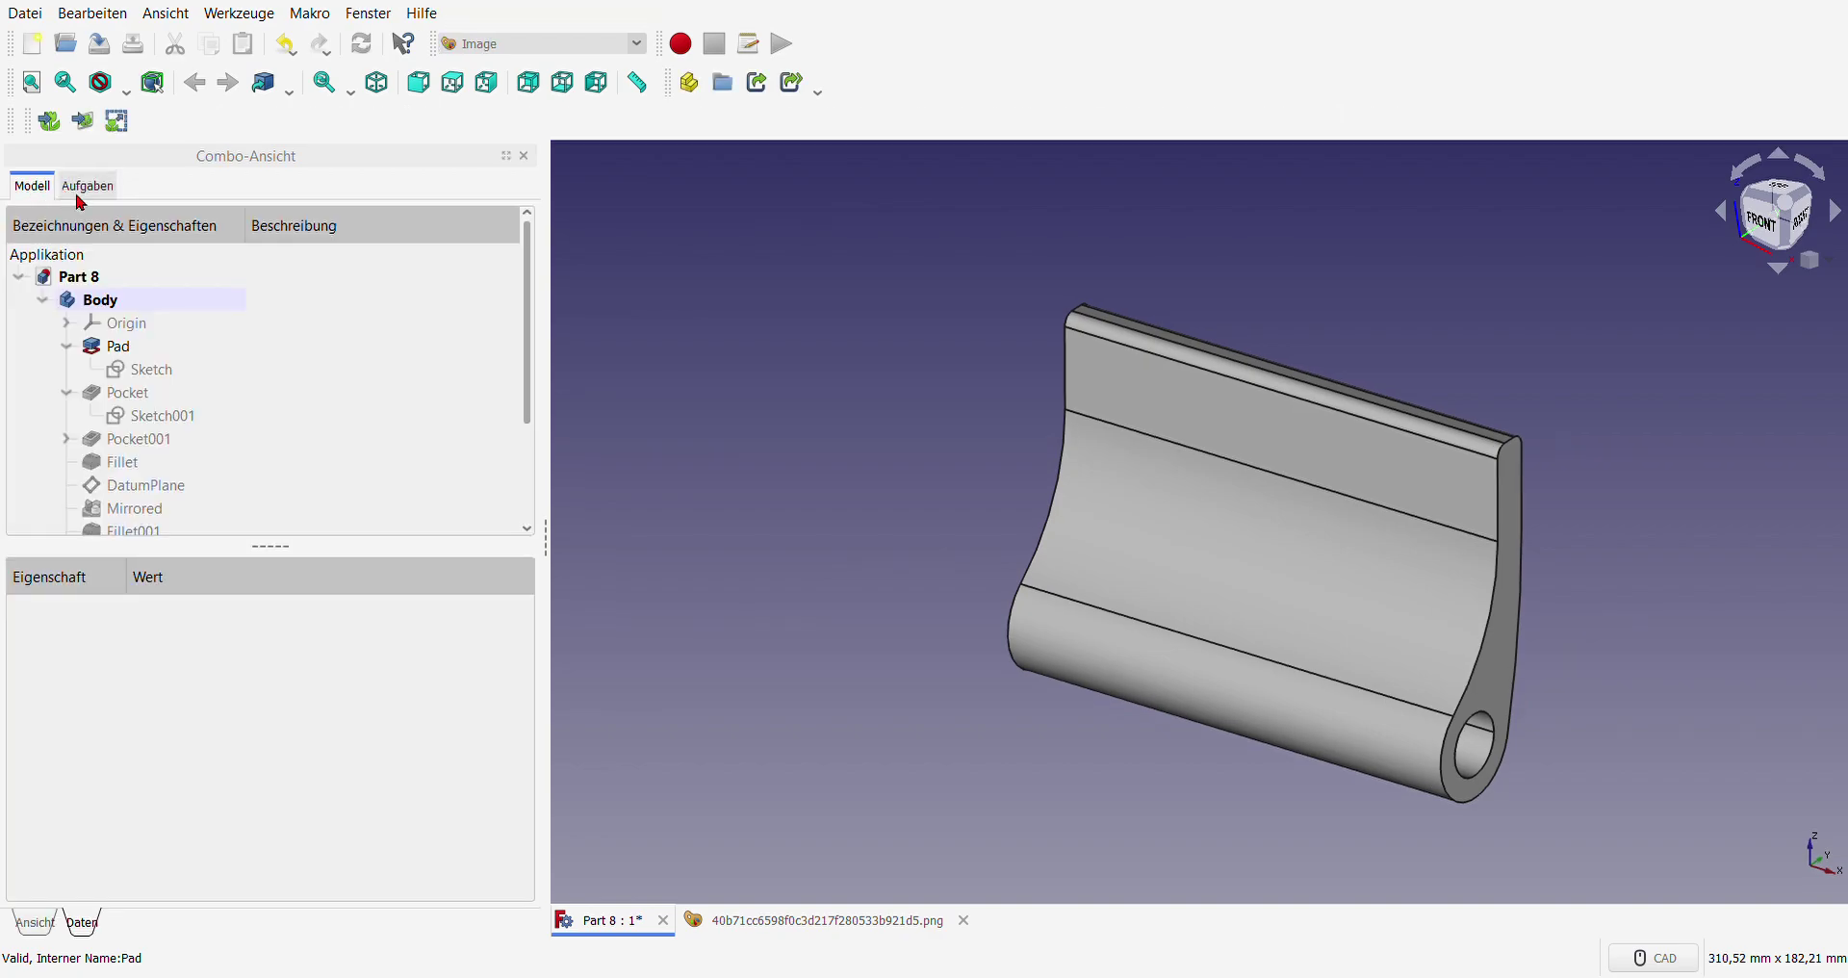
- Open the Pocket's grip-bar sketch Sketch001 and zoom in on it
left_click(123, 397)
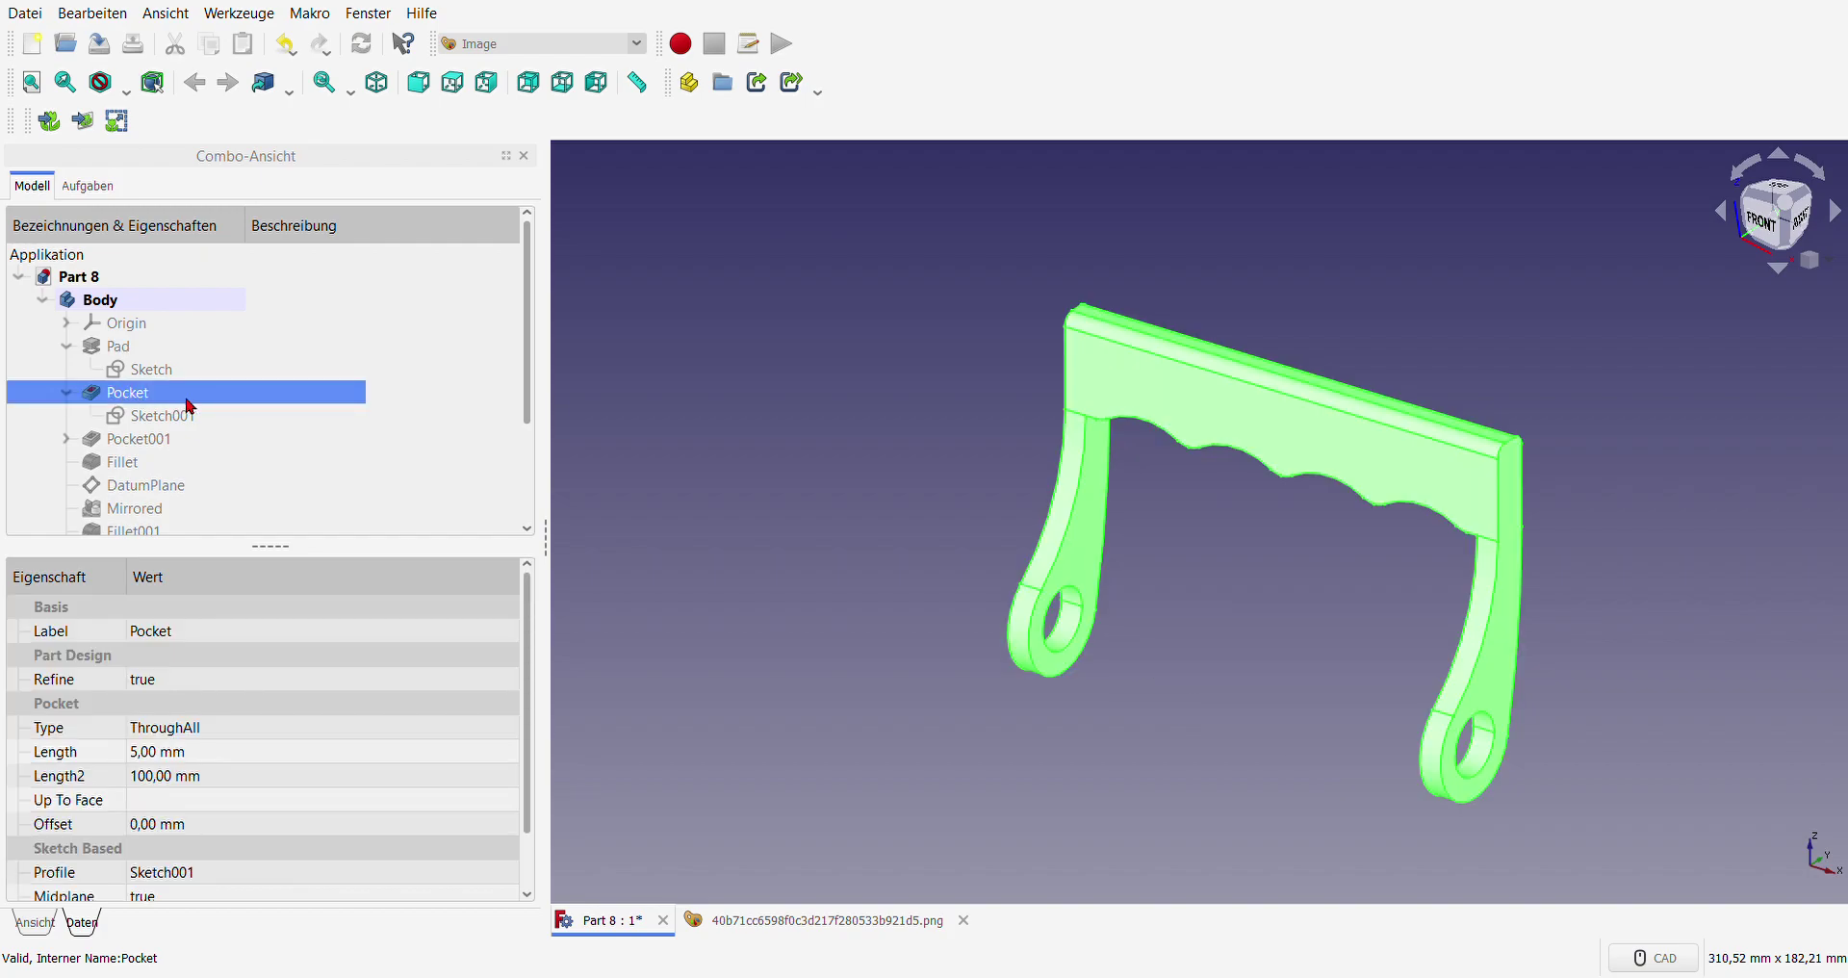
left_click(152, 424)
double_click(152, 424)
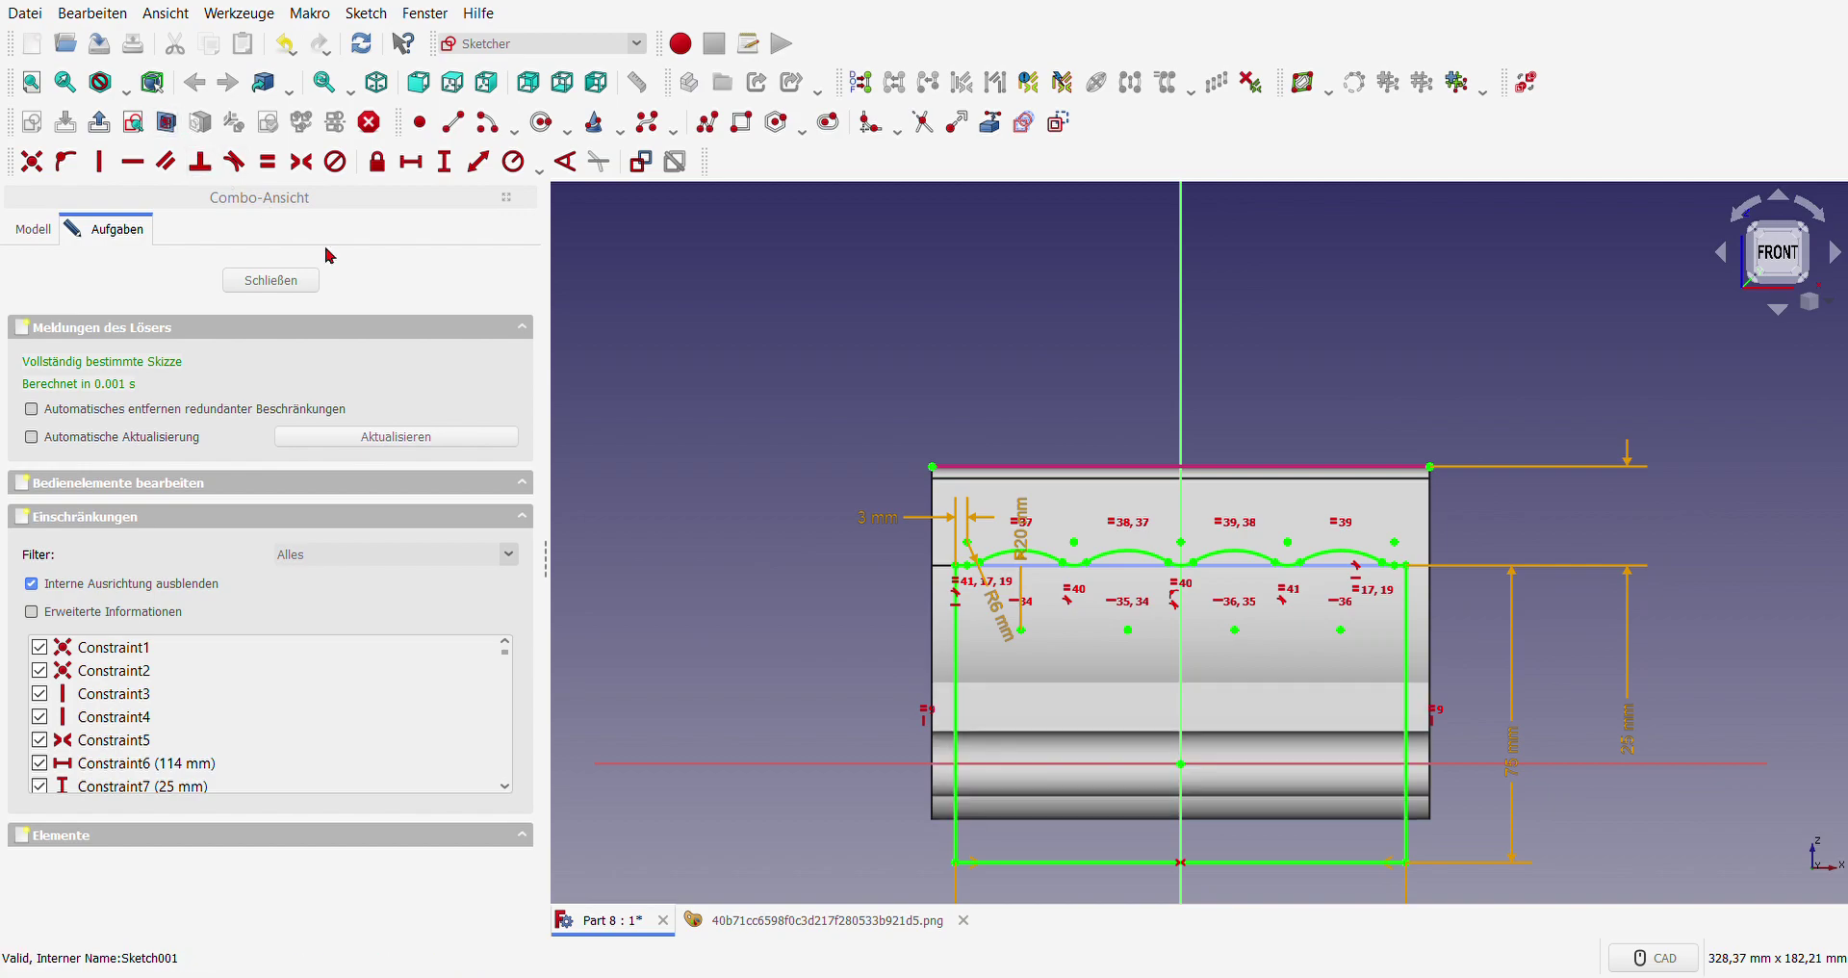
scroll(852, 493, "down", 4)
scroll(852, 492, "up", 4)
scroll(1010, 569, "up", 2)
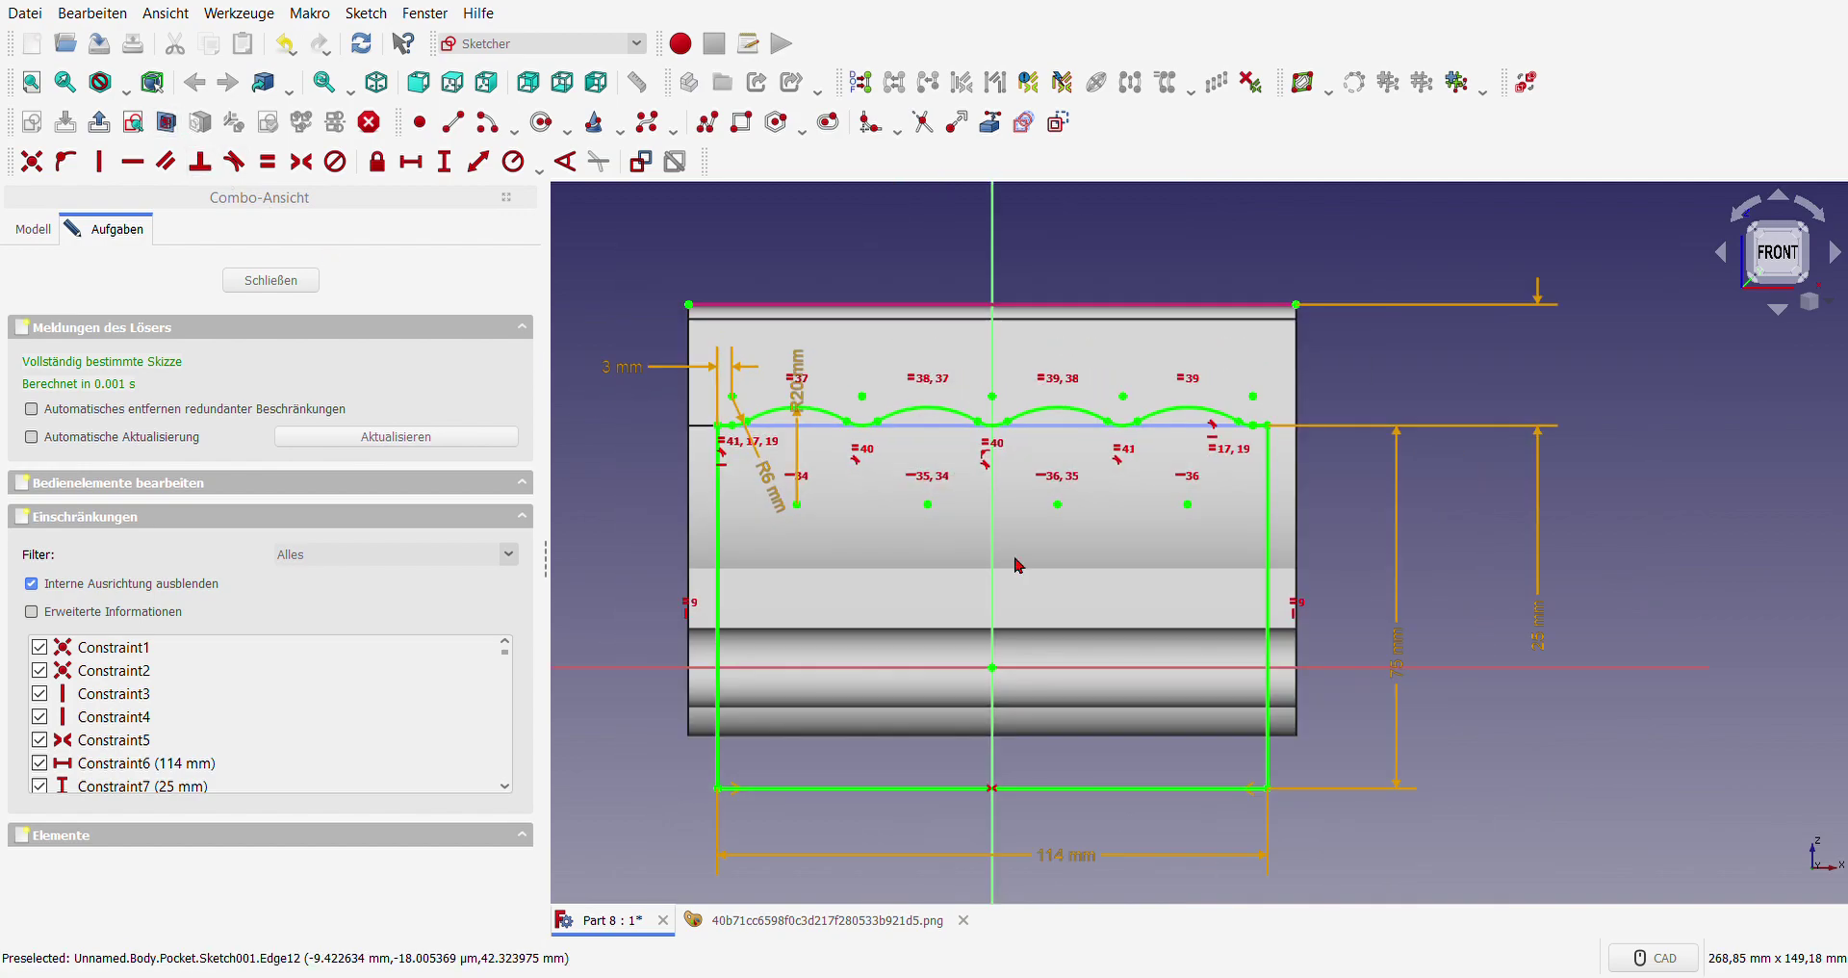
scroll(863, 612, "up", 1)
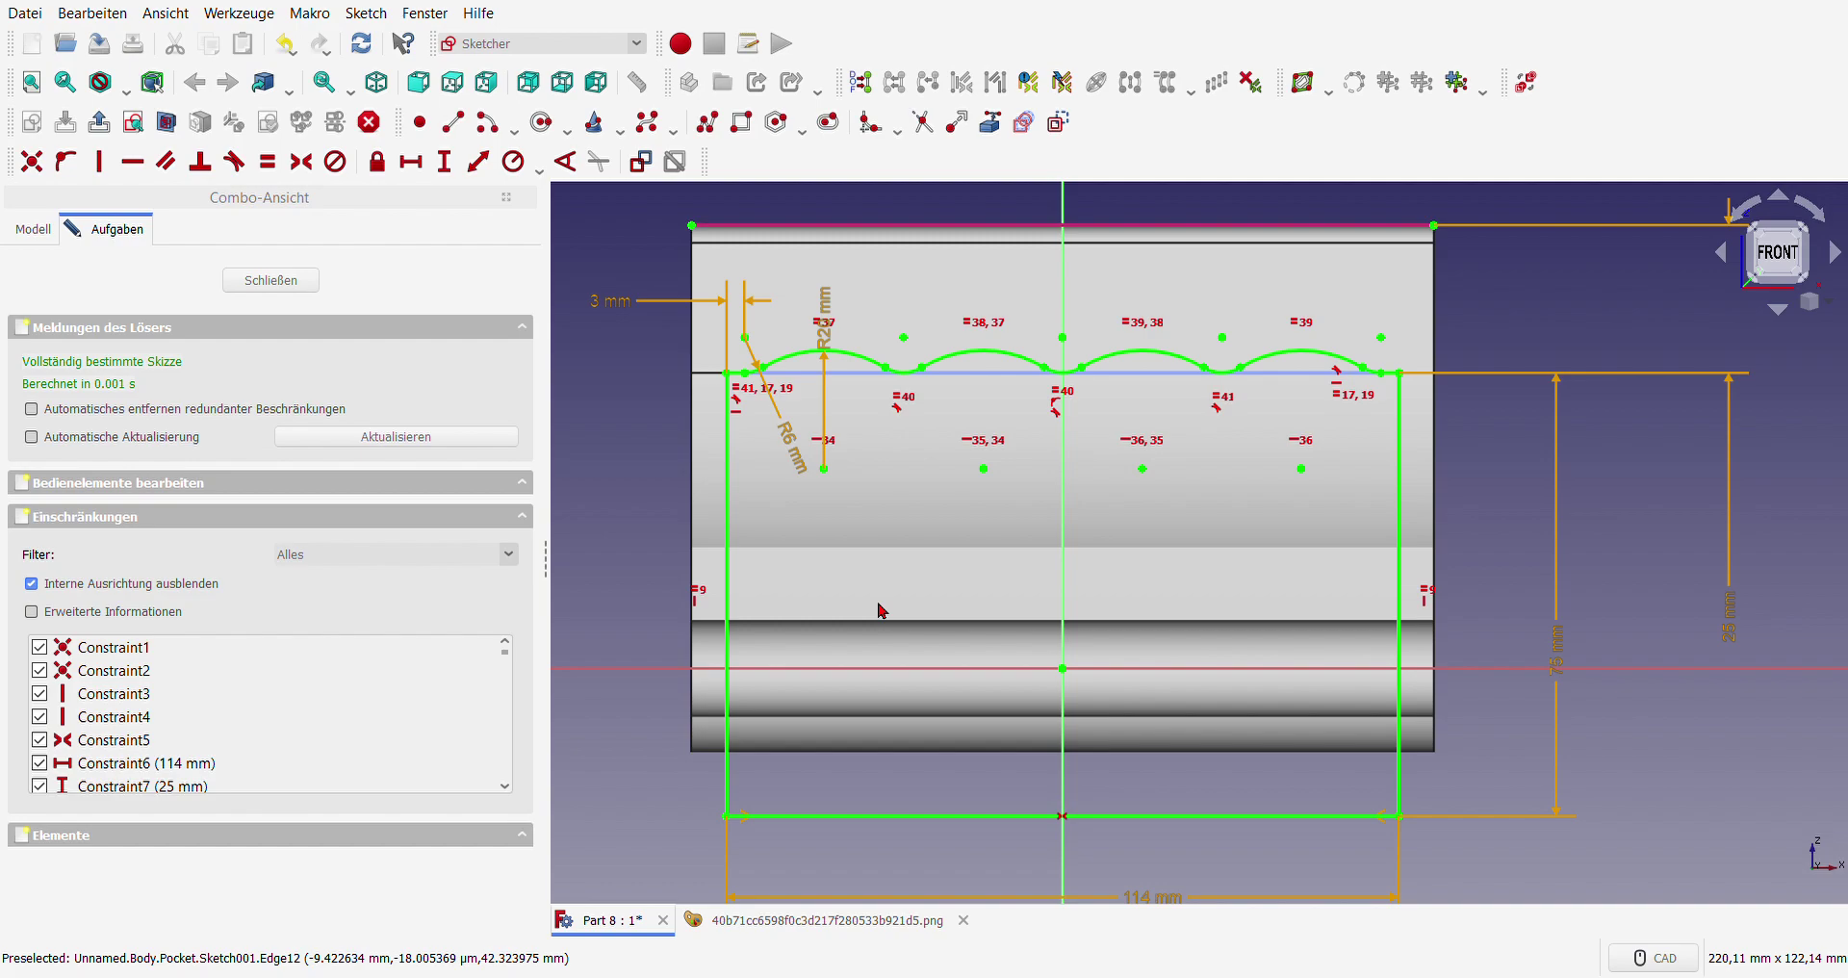
- Move the 25 mm, R20 mm, 114 mm and 78 mm dimension labels to clearer positions
left_click_drag(1721, 640, 1569, 609)
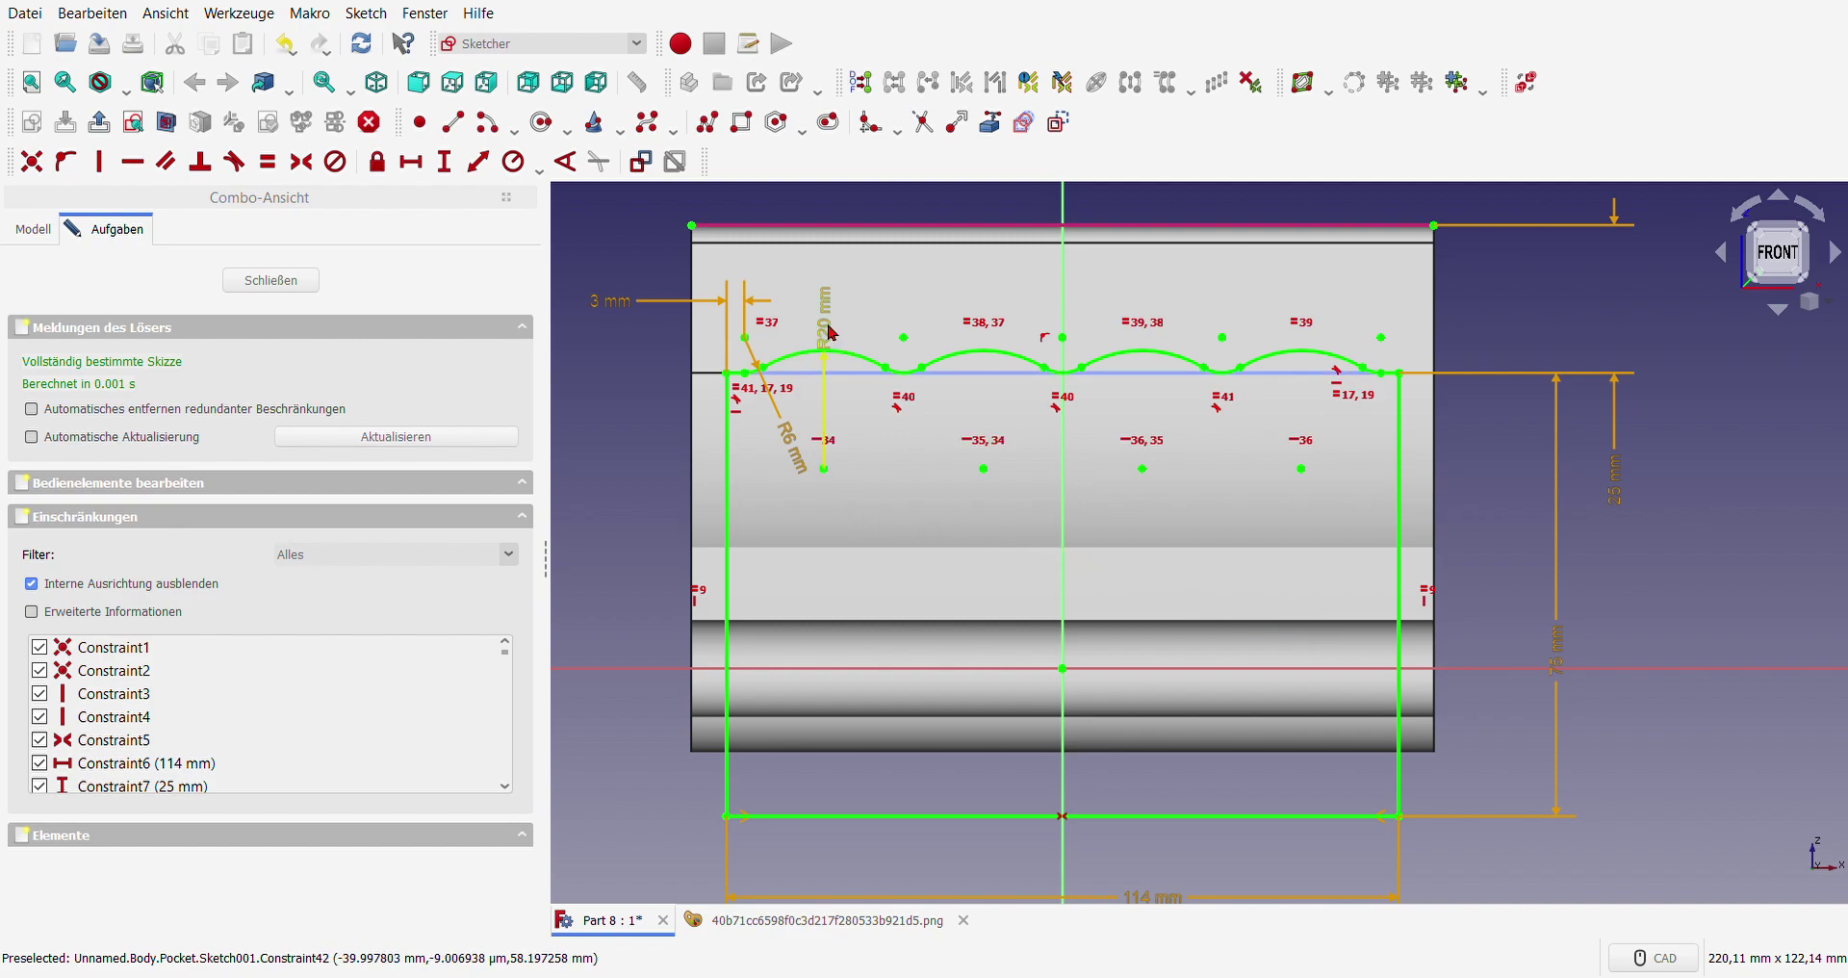
left_click_drag(824, 330, 851, 315)
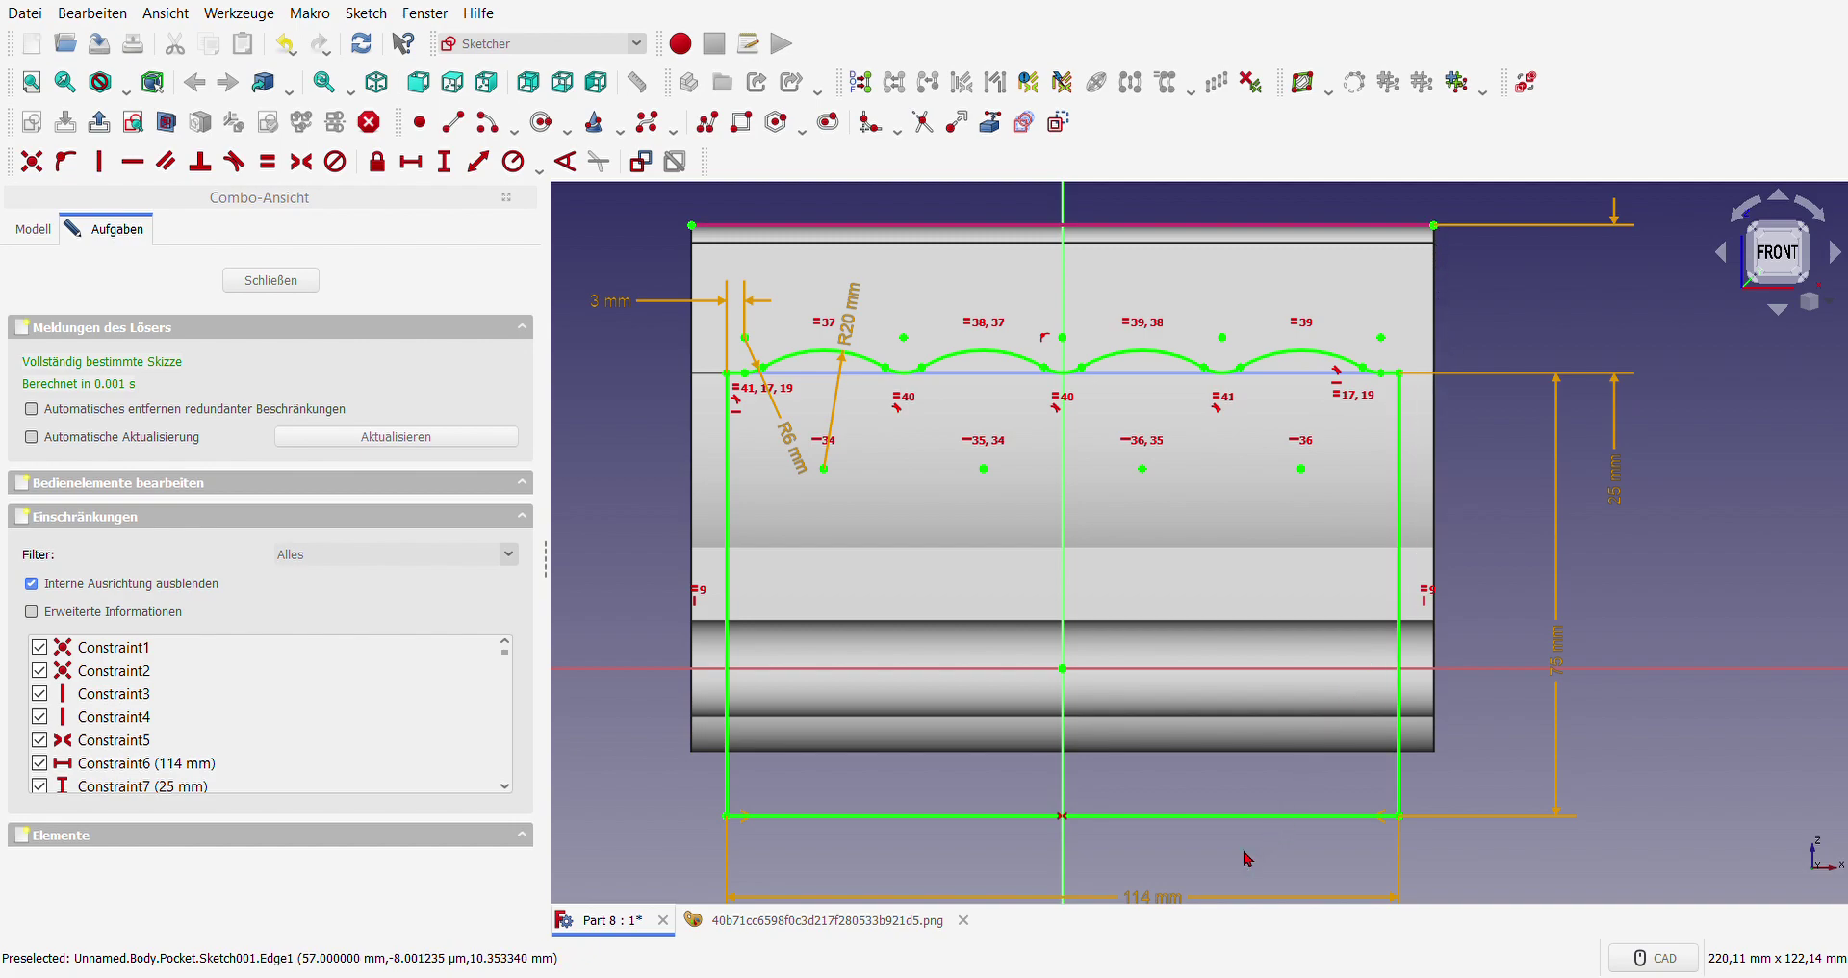
left_click_drag(1149, 903, 1166, 864)
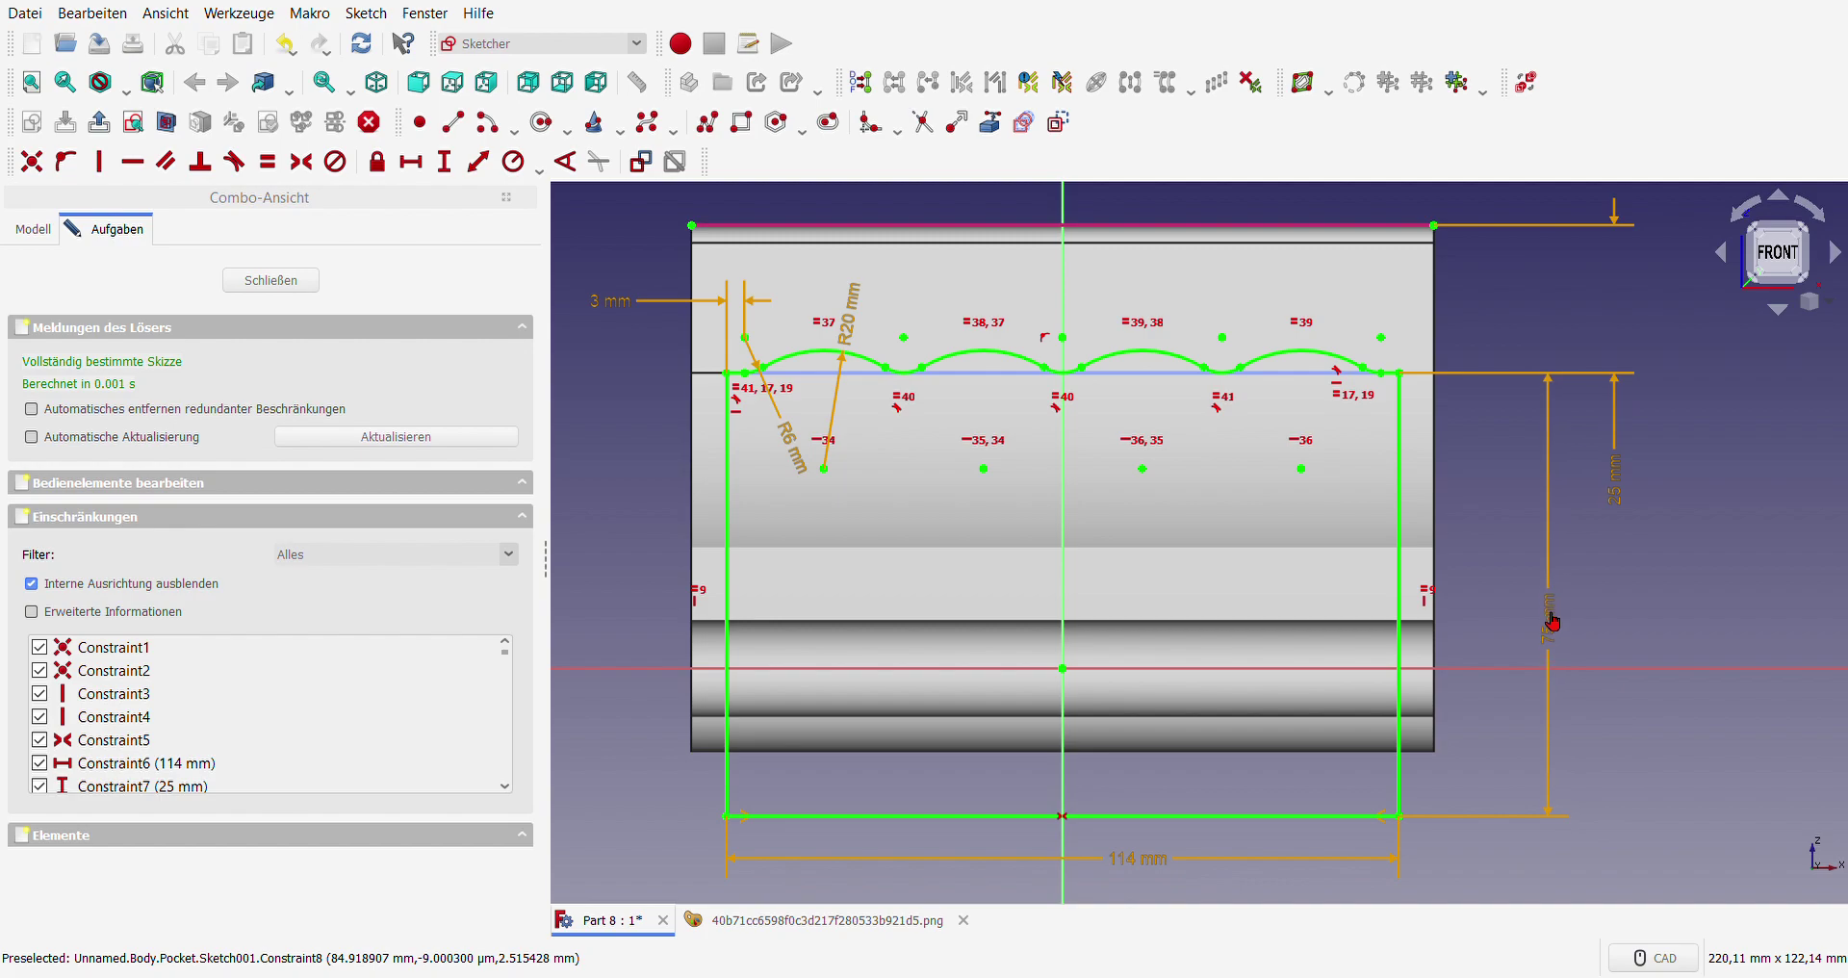
left_click_drag(1557, 664, 1522, 664)
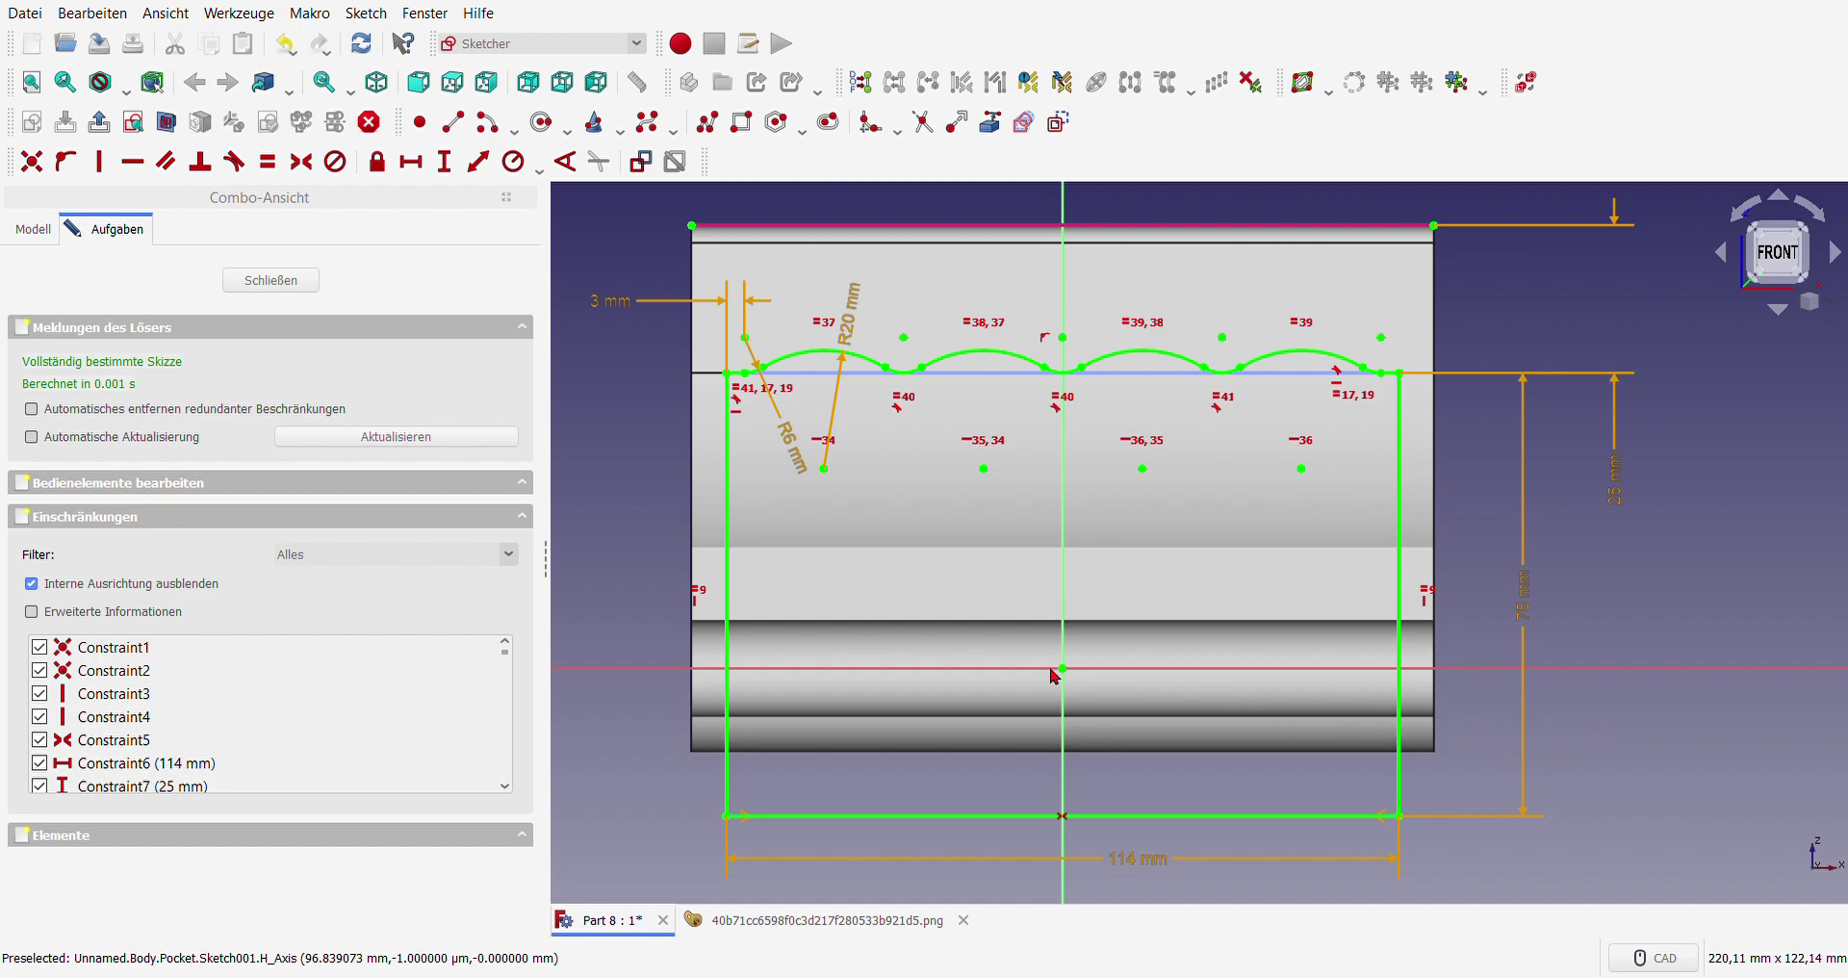
- Close Sketch001, review the Pocket parameters without changes, and show the Pocket001 slot
left_click(271, 285)
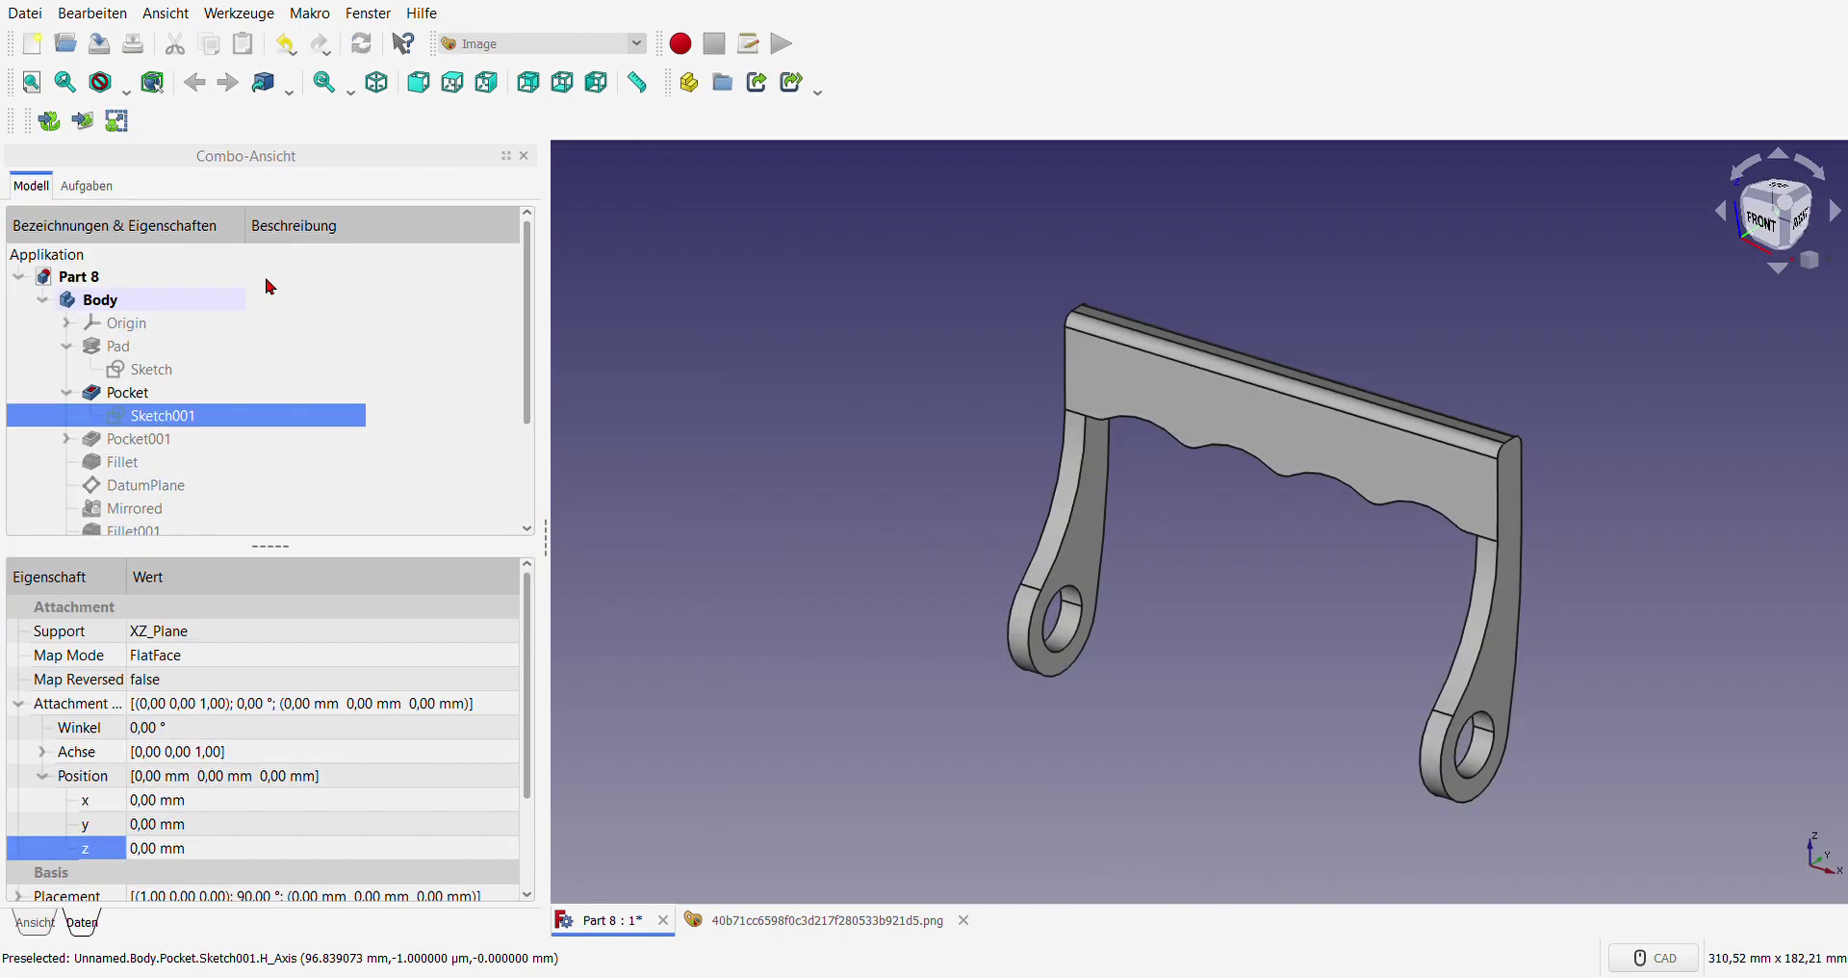
double_click(147, 394)
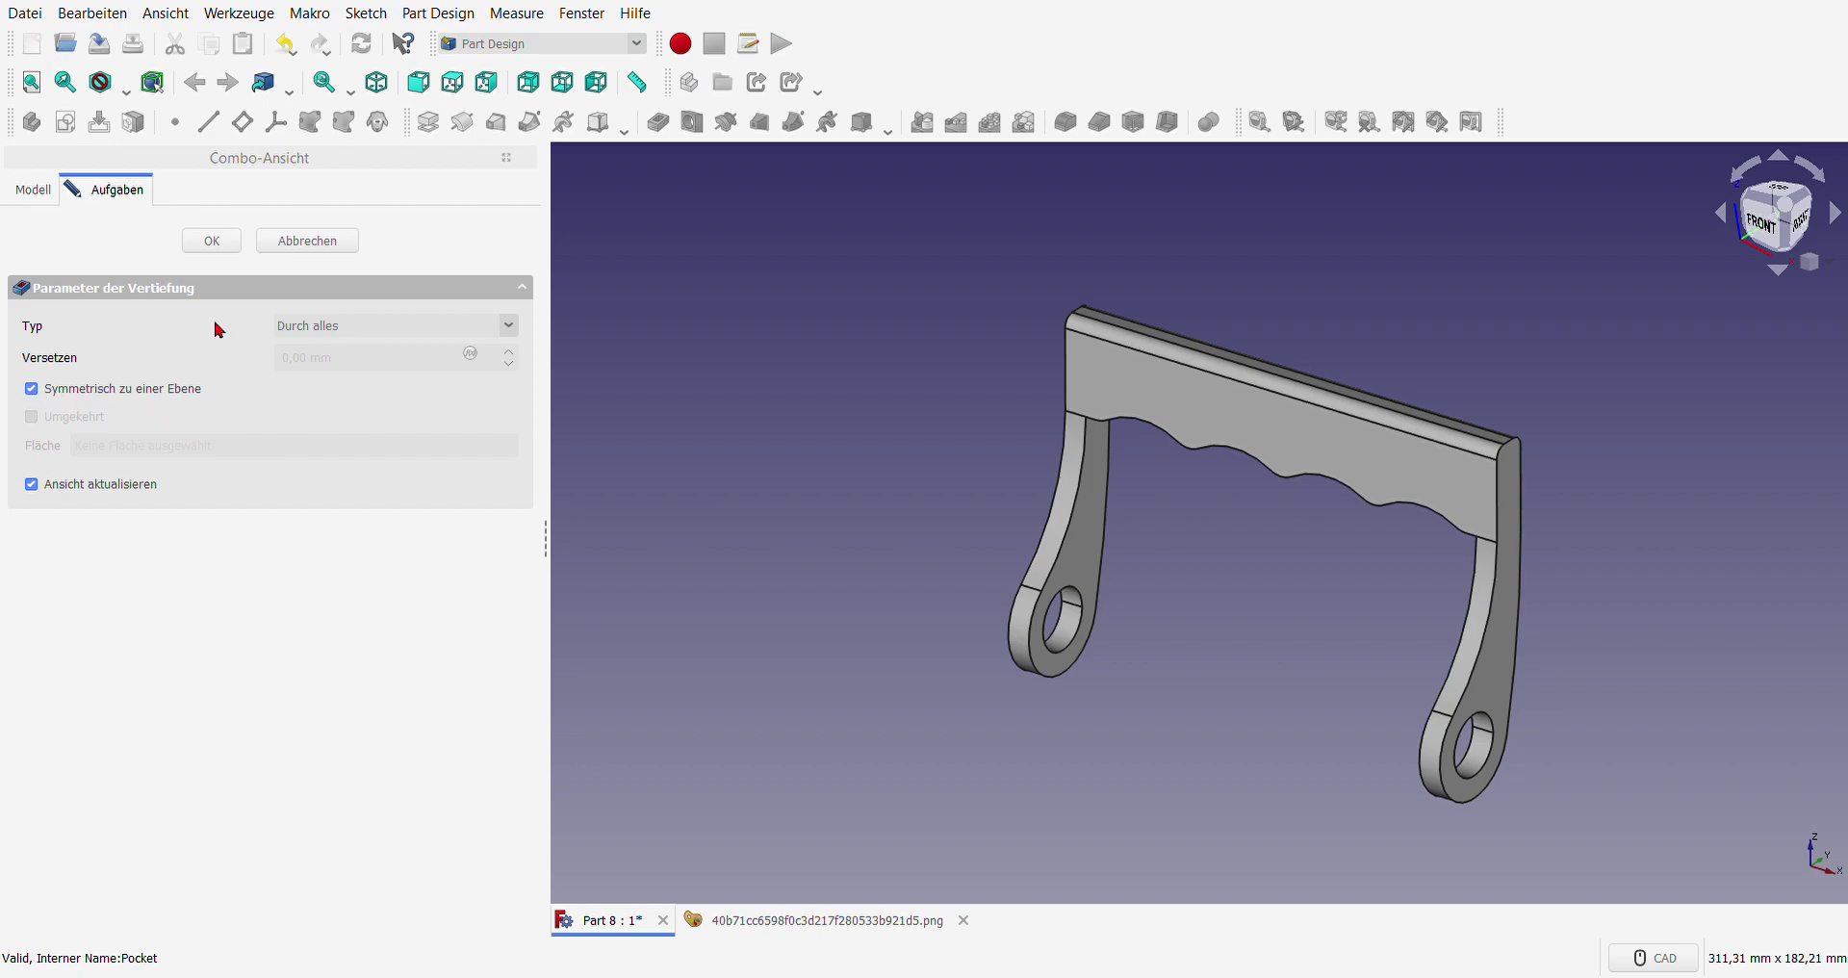
left_click(324, 242)
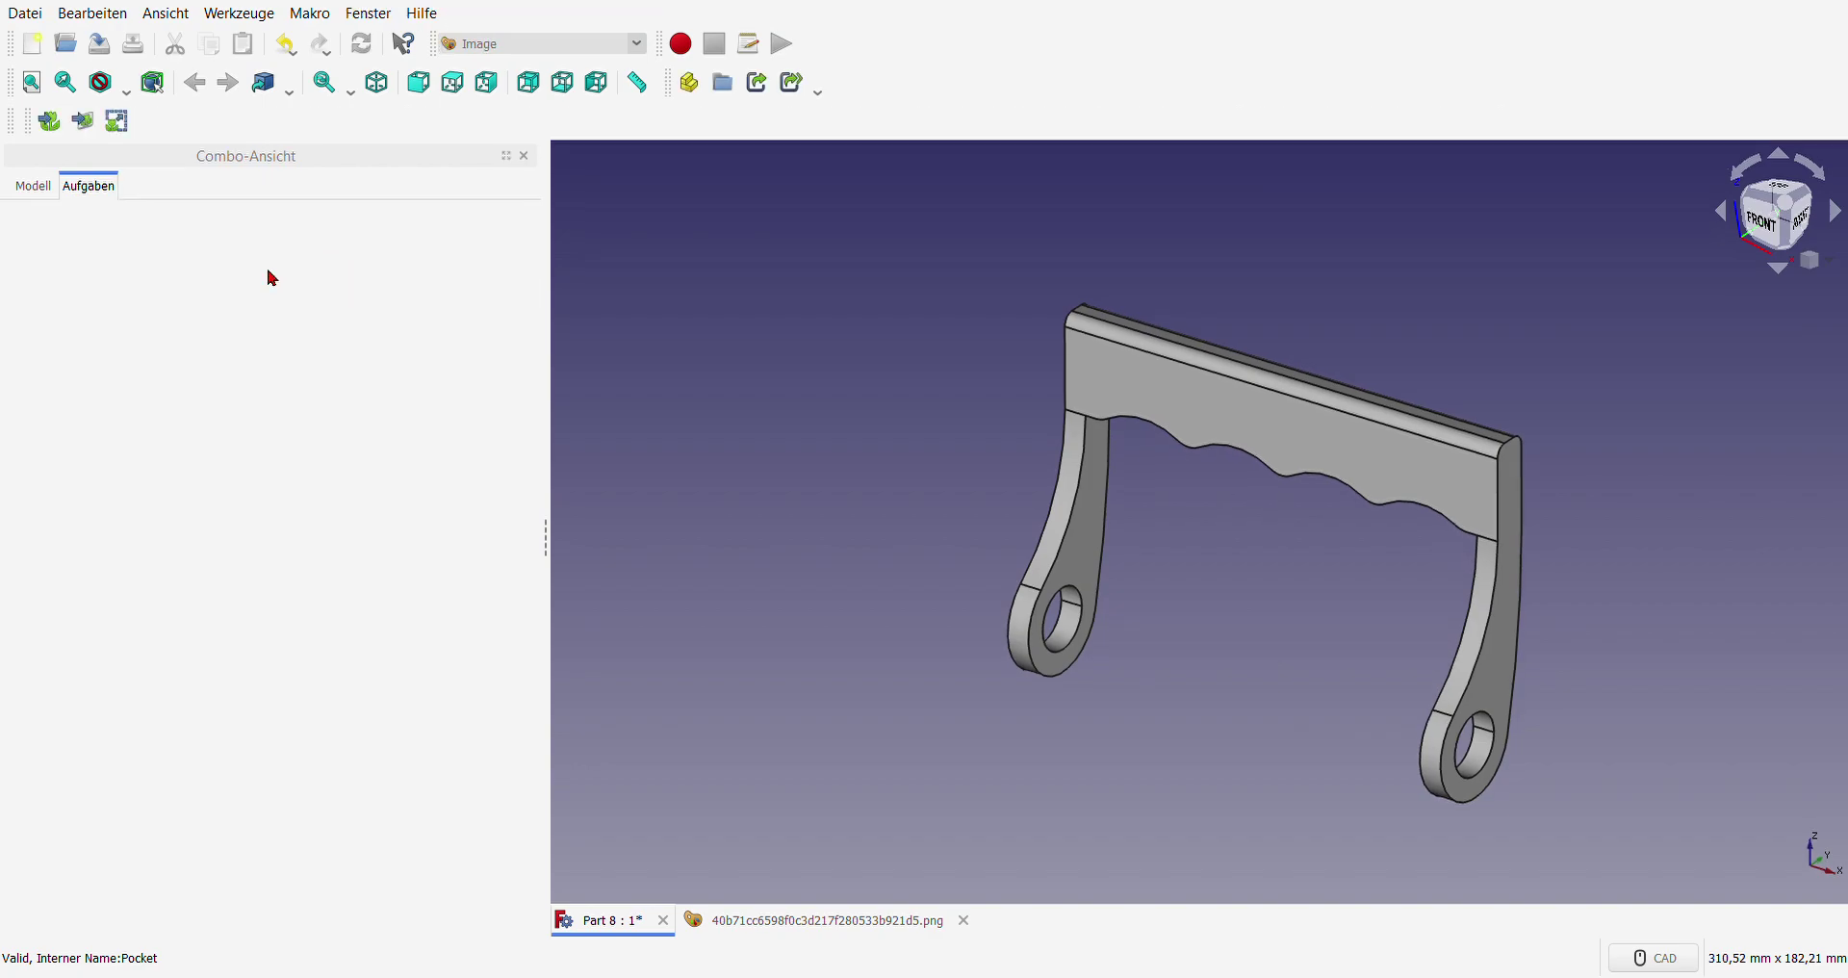
left_click(43, 187)
left_click(133, 443)
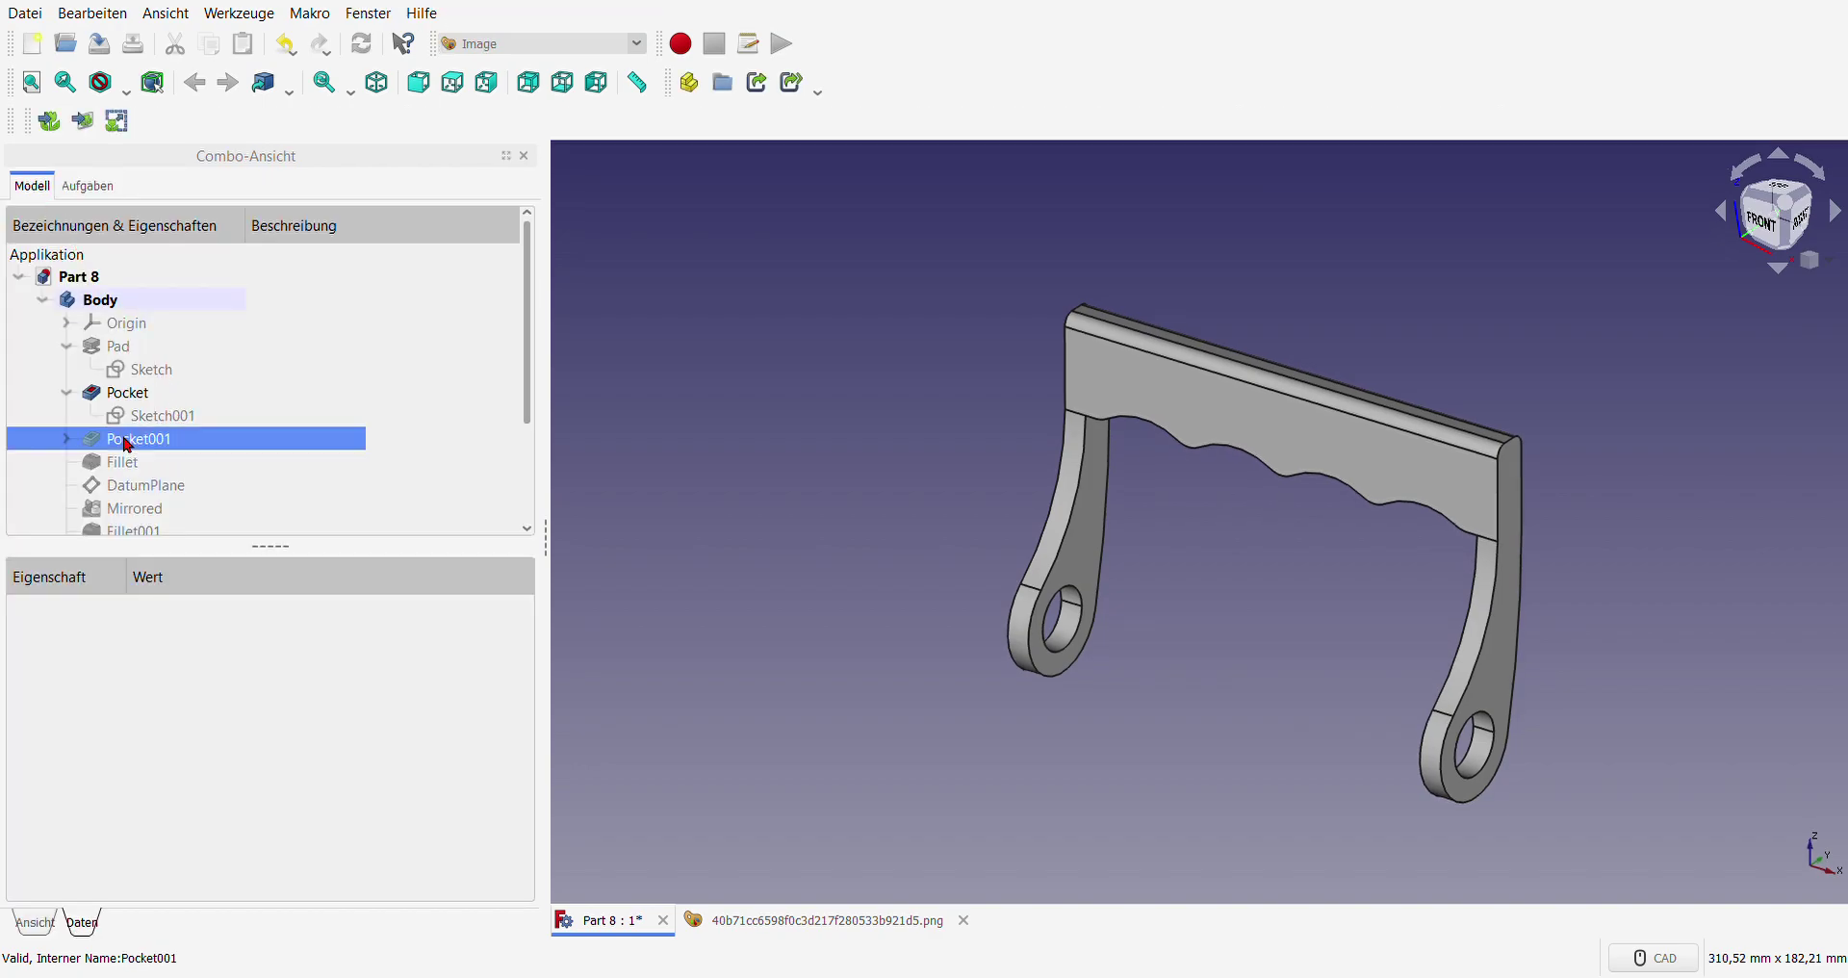
key("space")
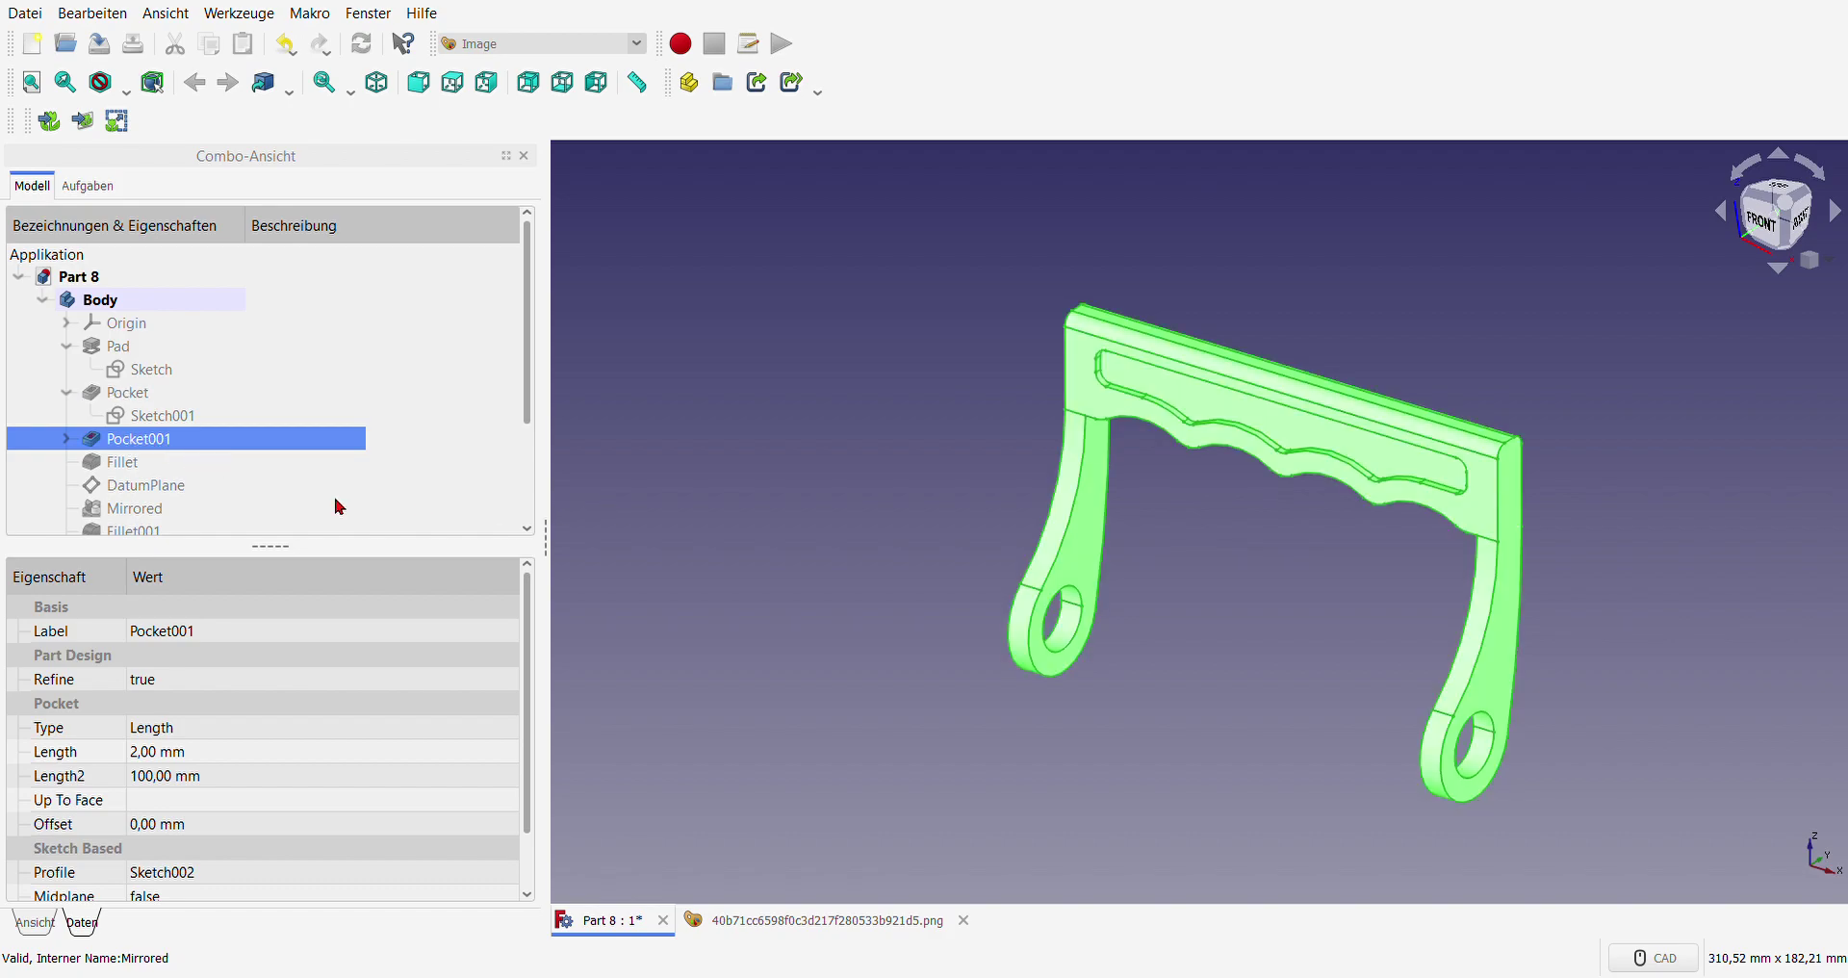
- Open Pocket001's Sketch002 and zoom in on the rounded slot outline along the scalloped edge
left_click(64, 439)
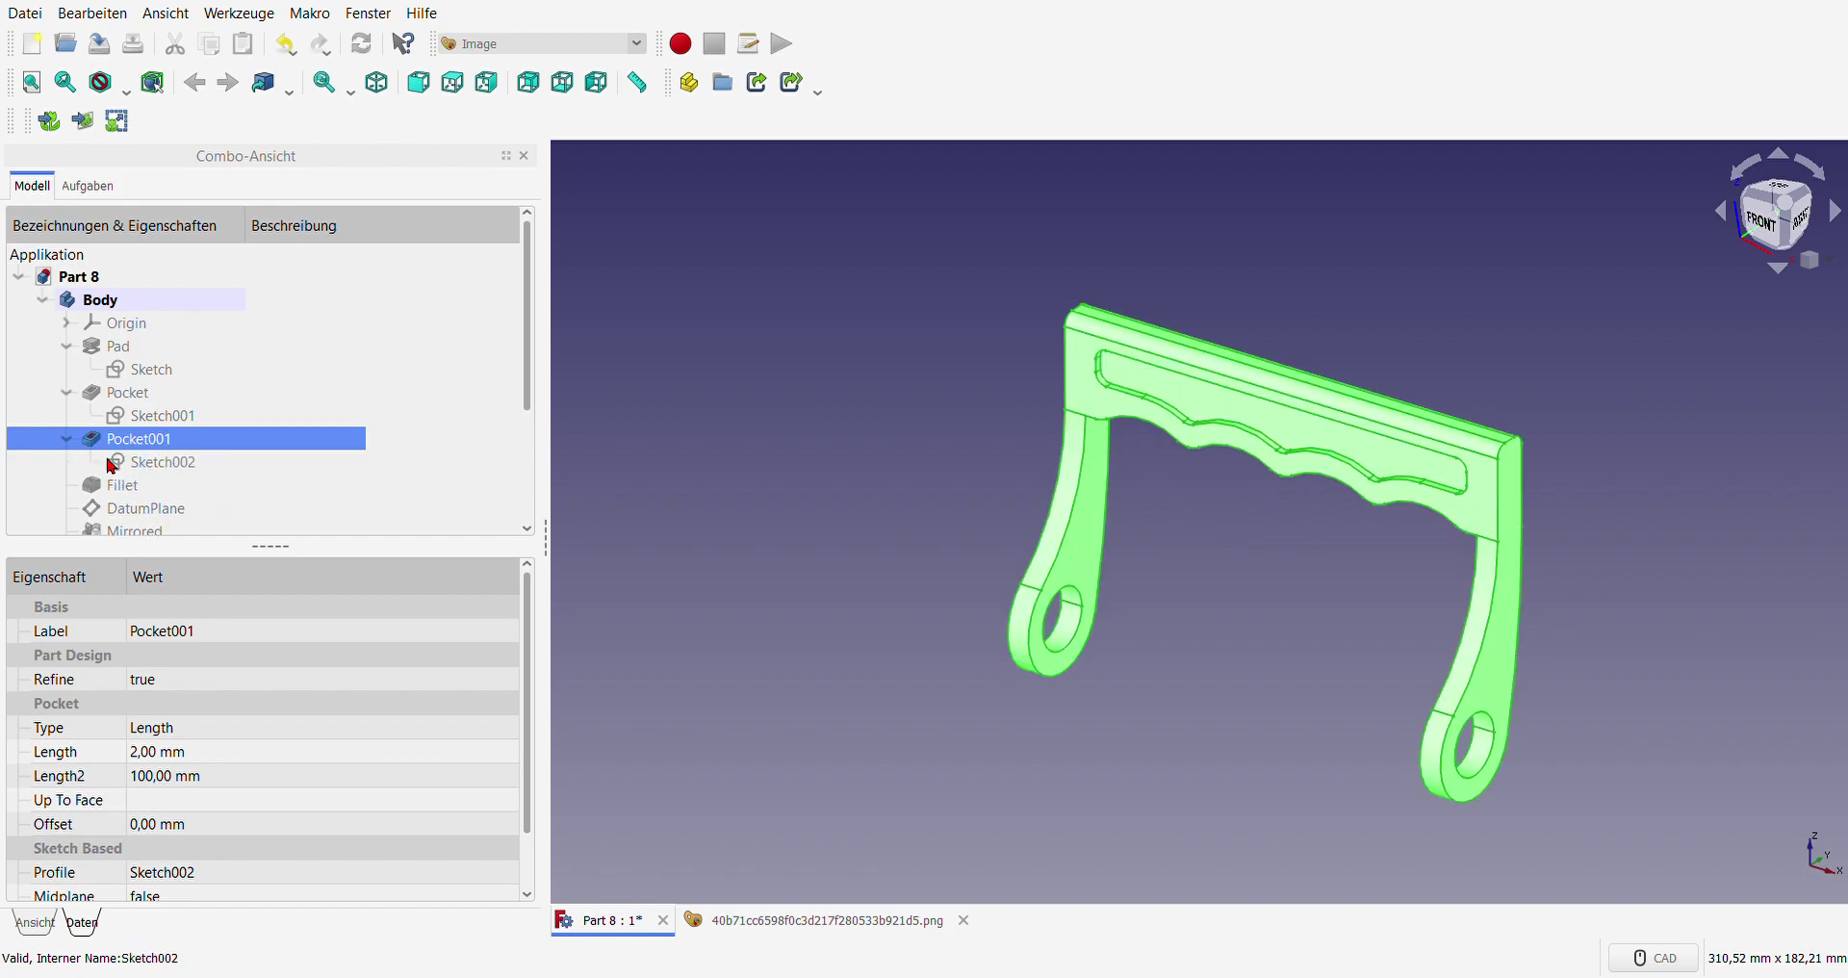
double_click(163, 462)
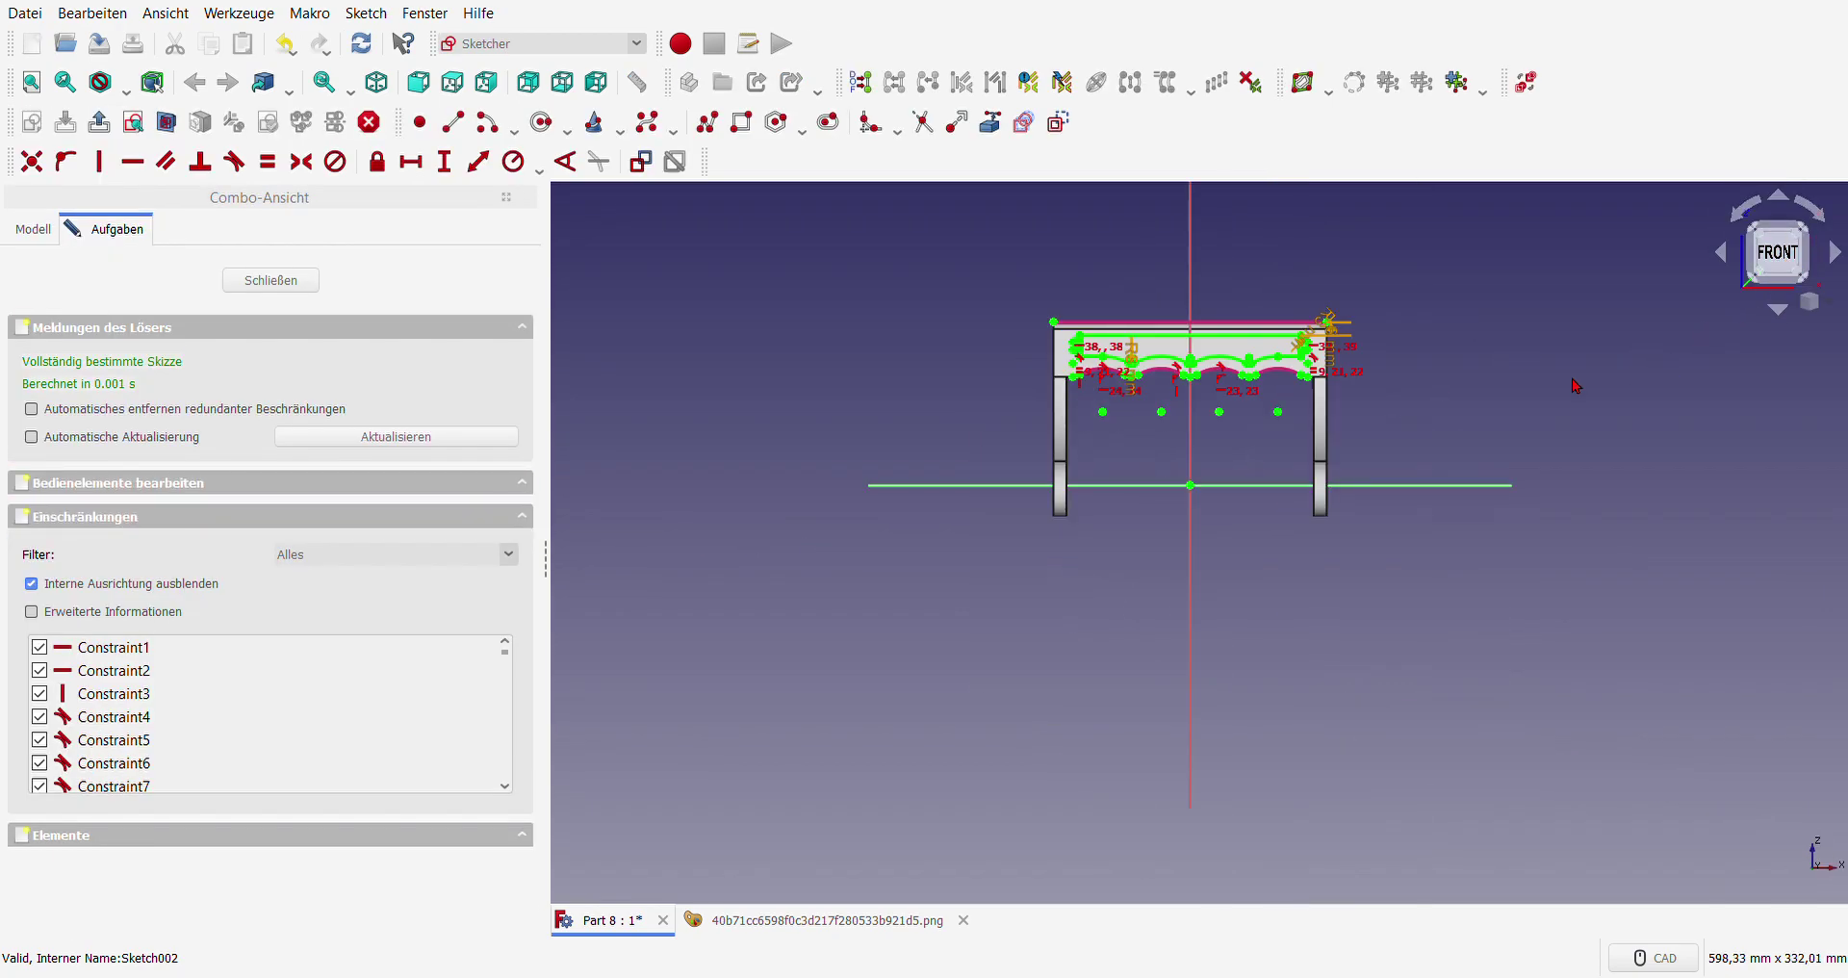
scroll(1367, 337, "up", 5)
scroll(644, 414, "up", 2)
scroll(713, 429, "down", 3)
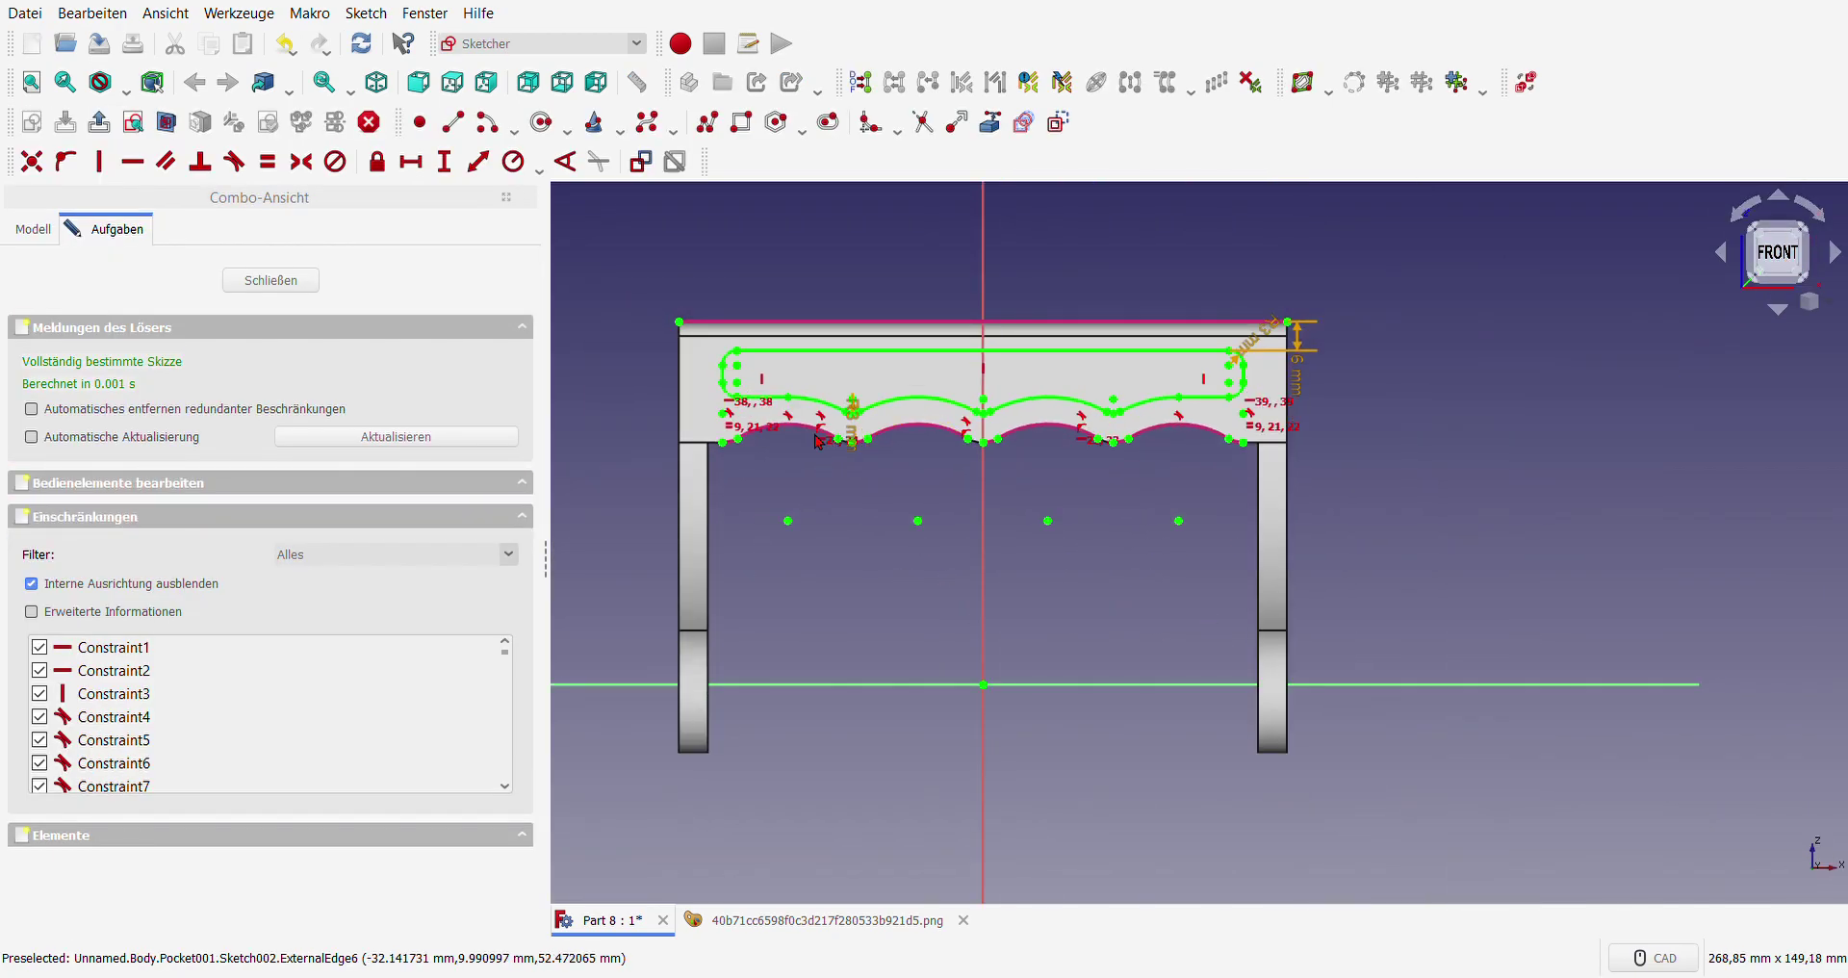
scroll(780, 444, "up", 2)
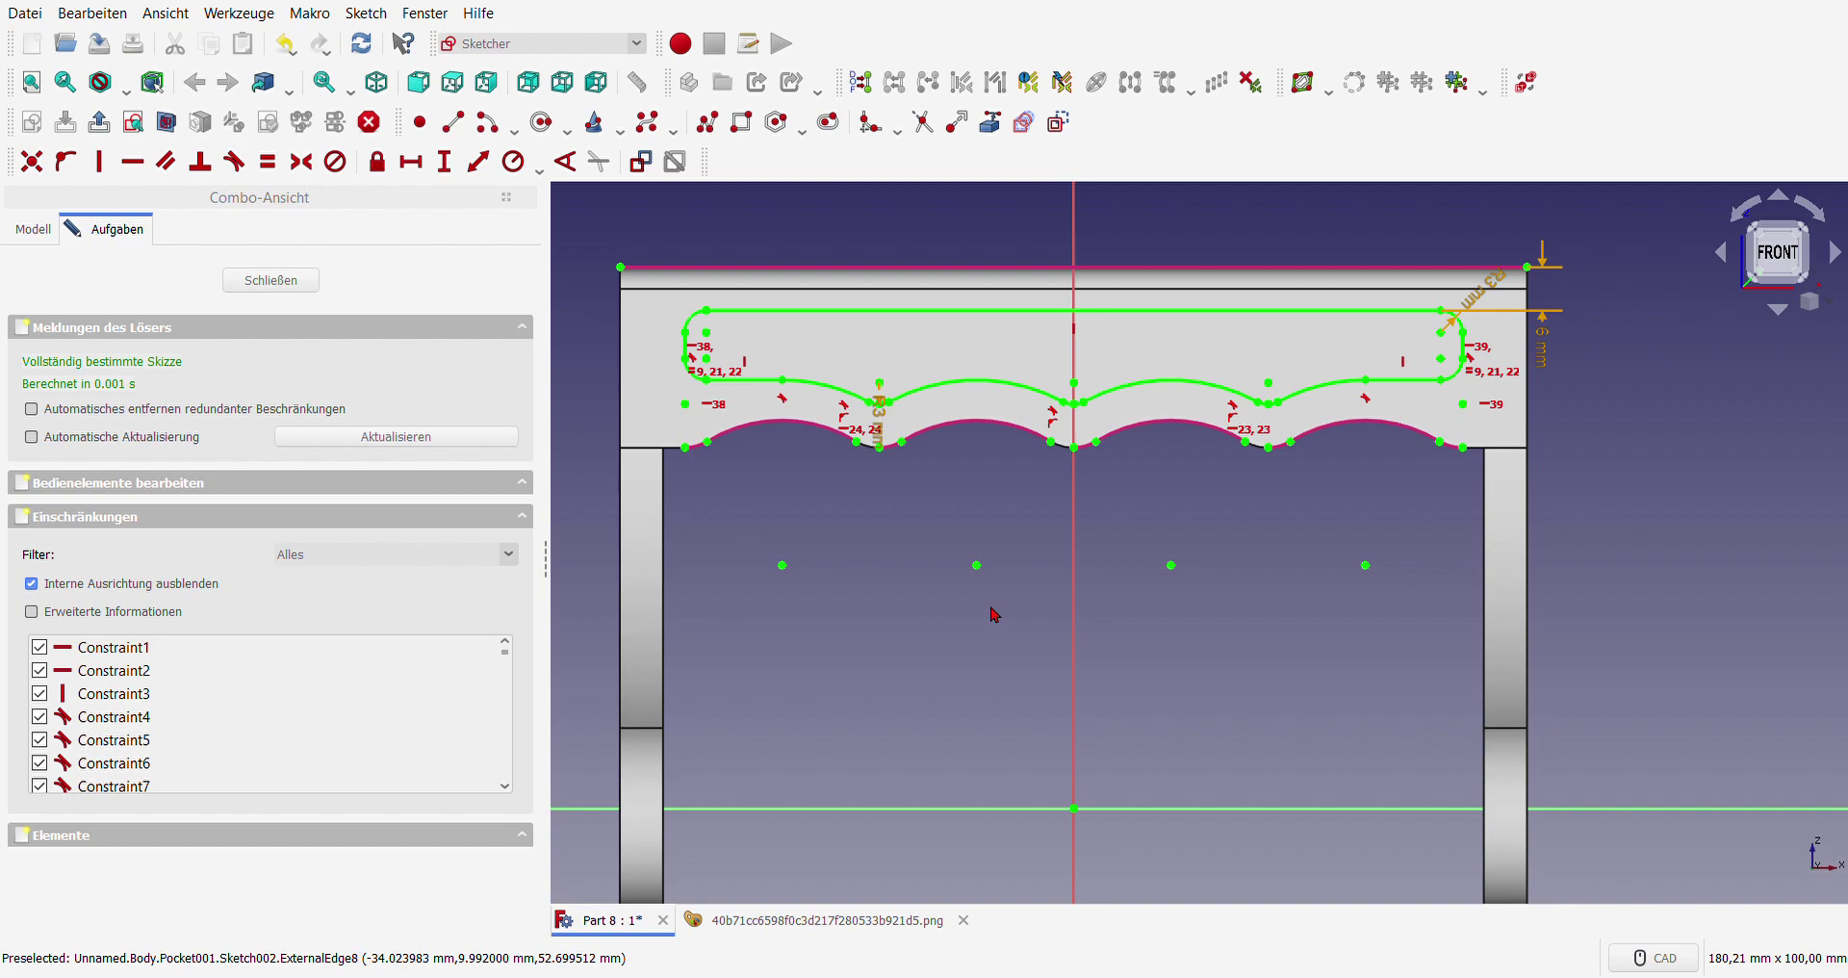
- Close the slot sketch and review Pocket001's parameters without changing them
left_click(284, 285)
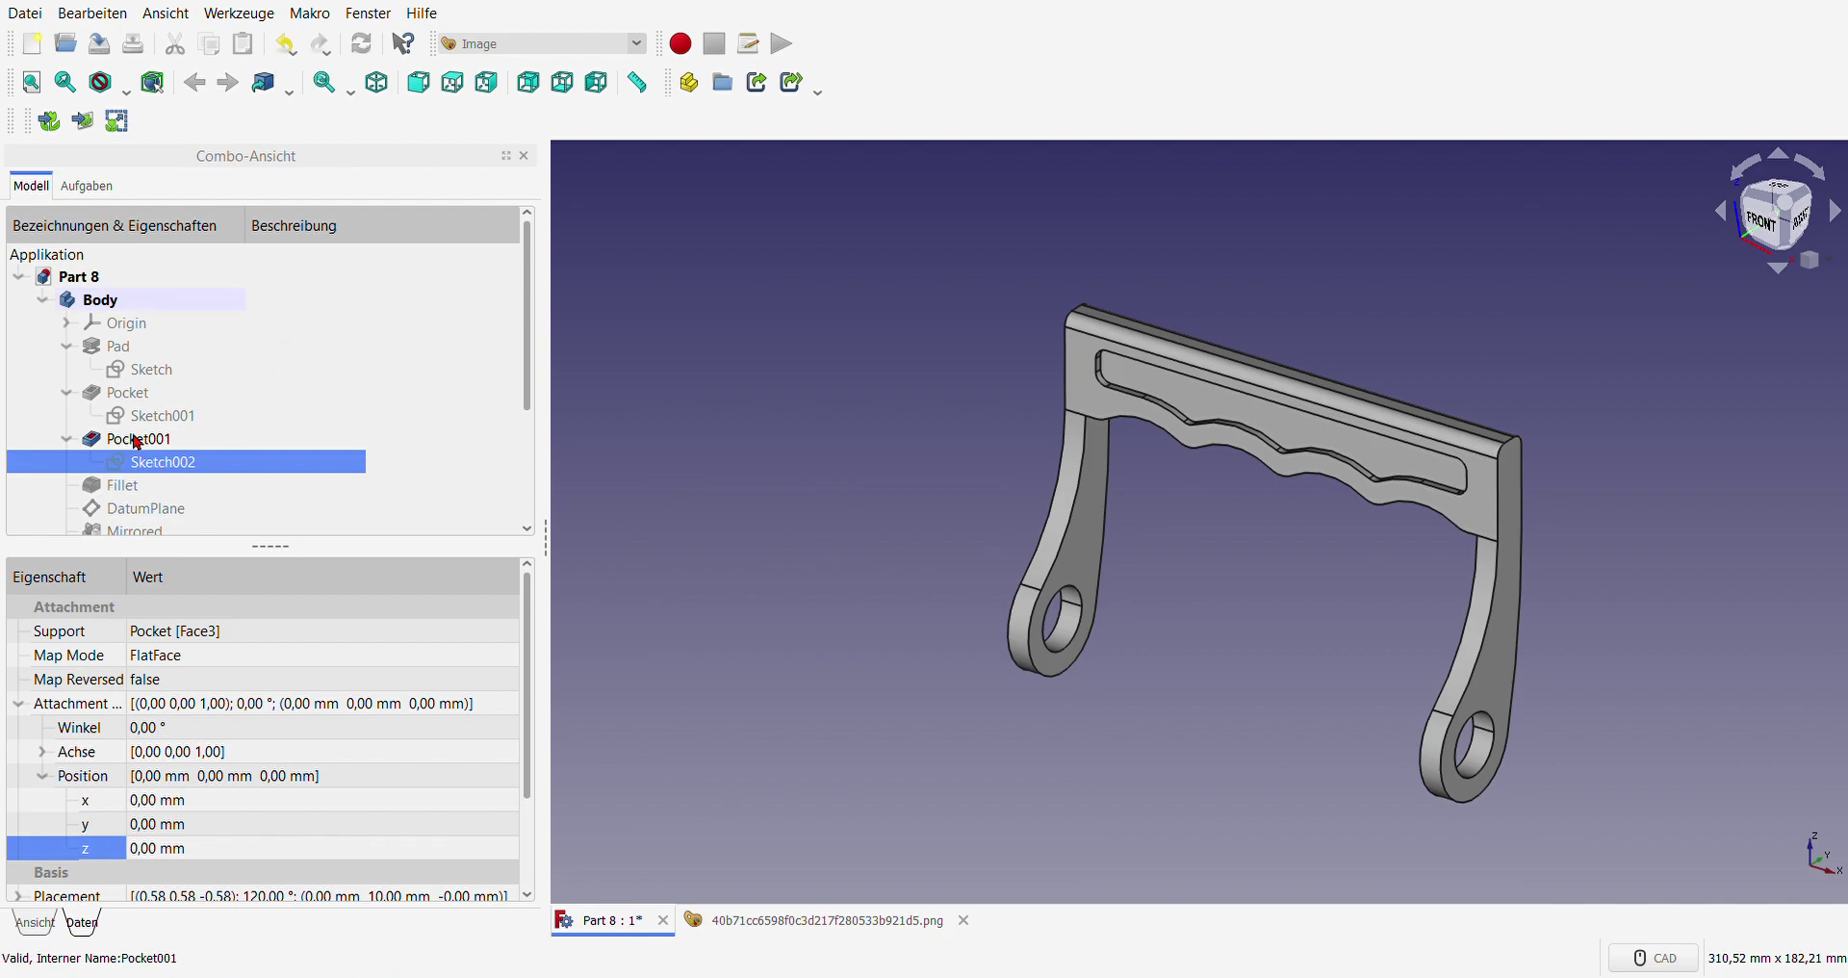
double_click(136, 440)
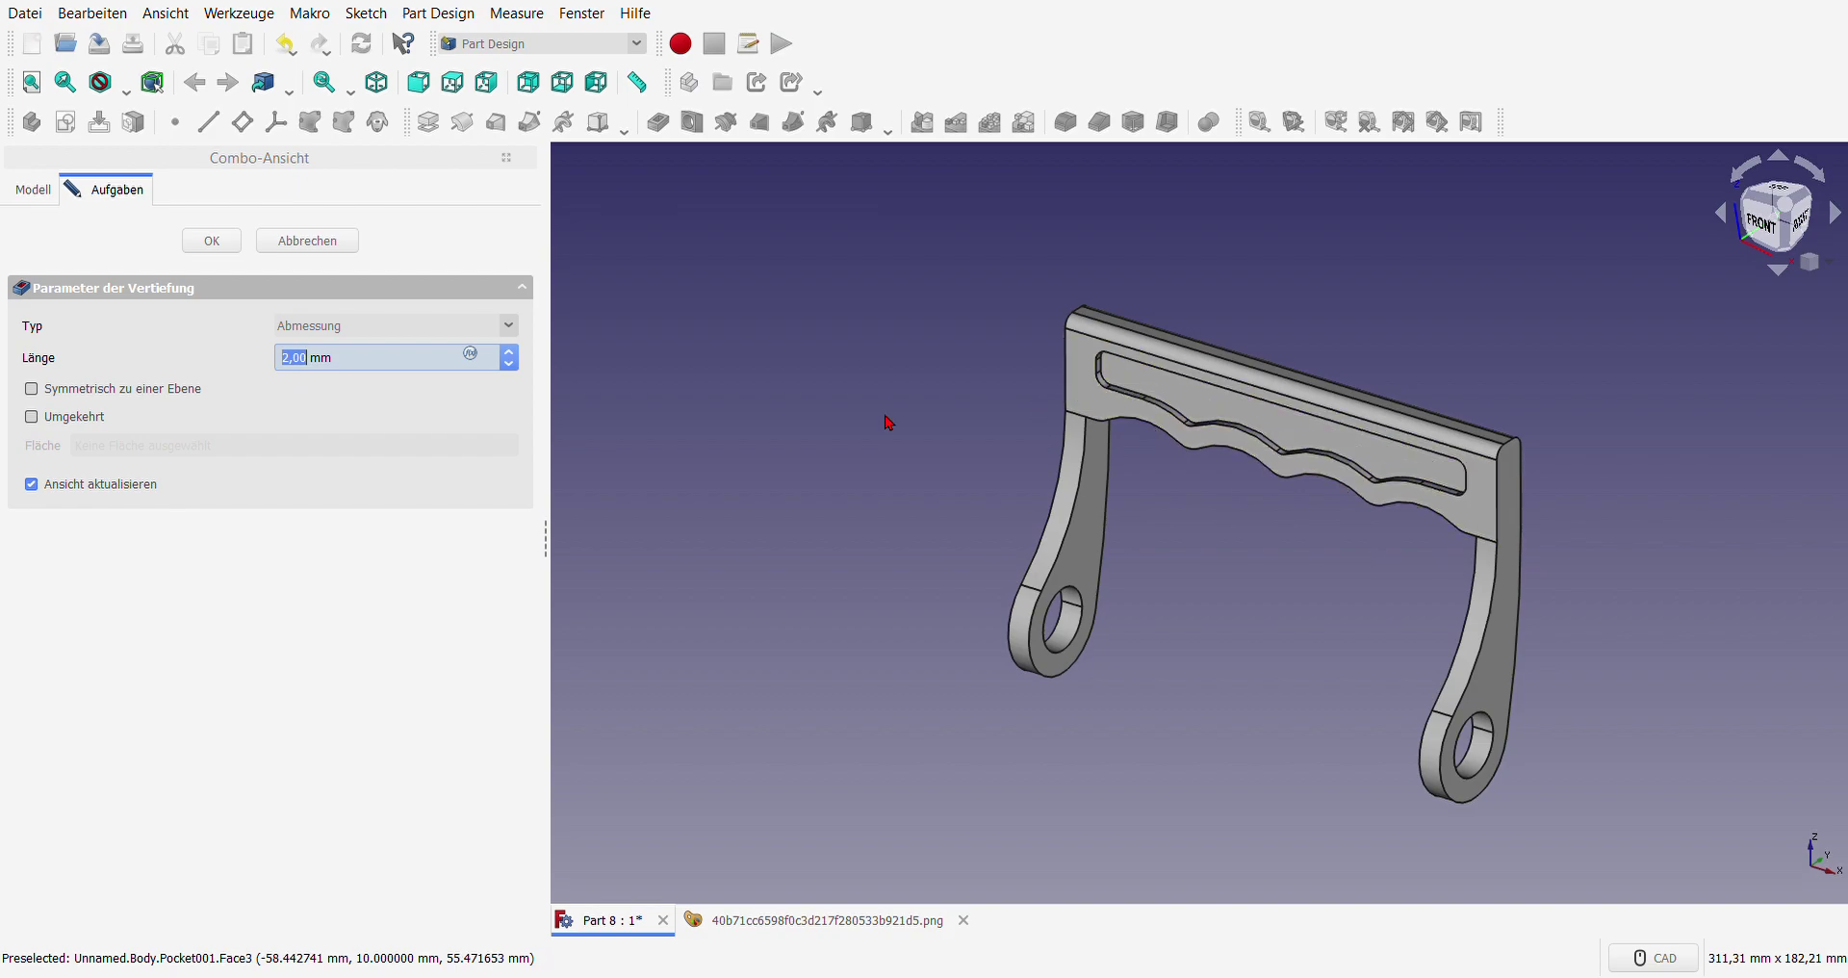
left_click(309, 241)
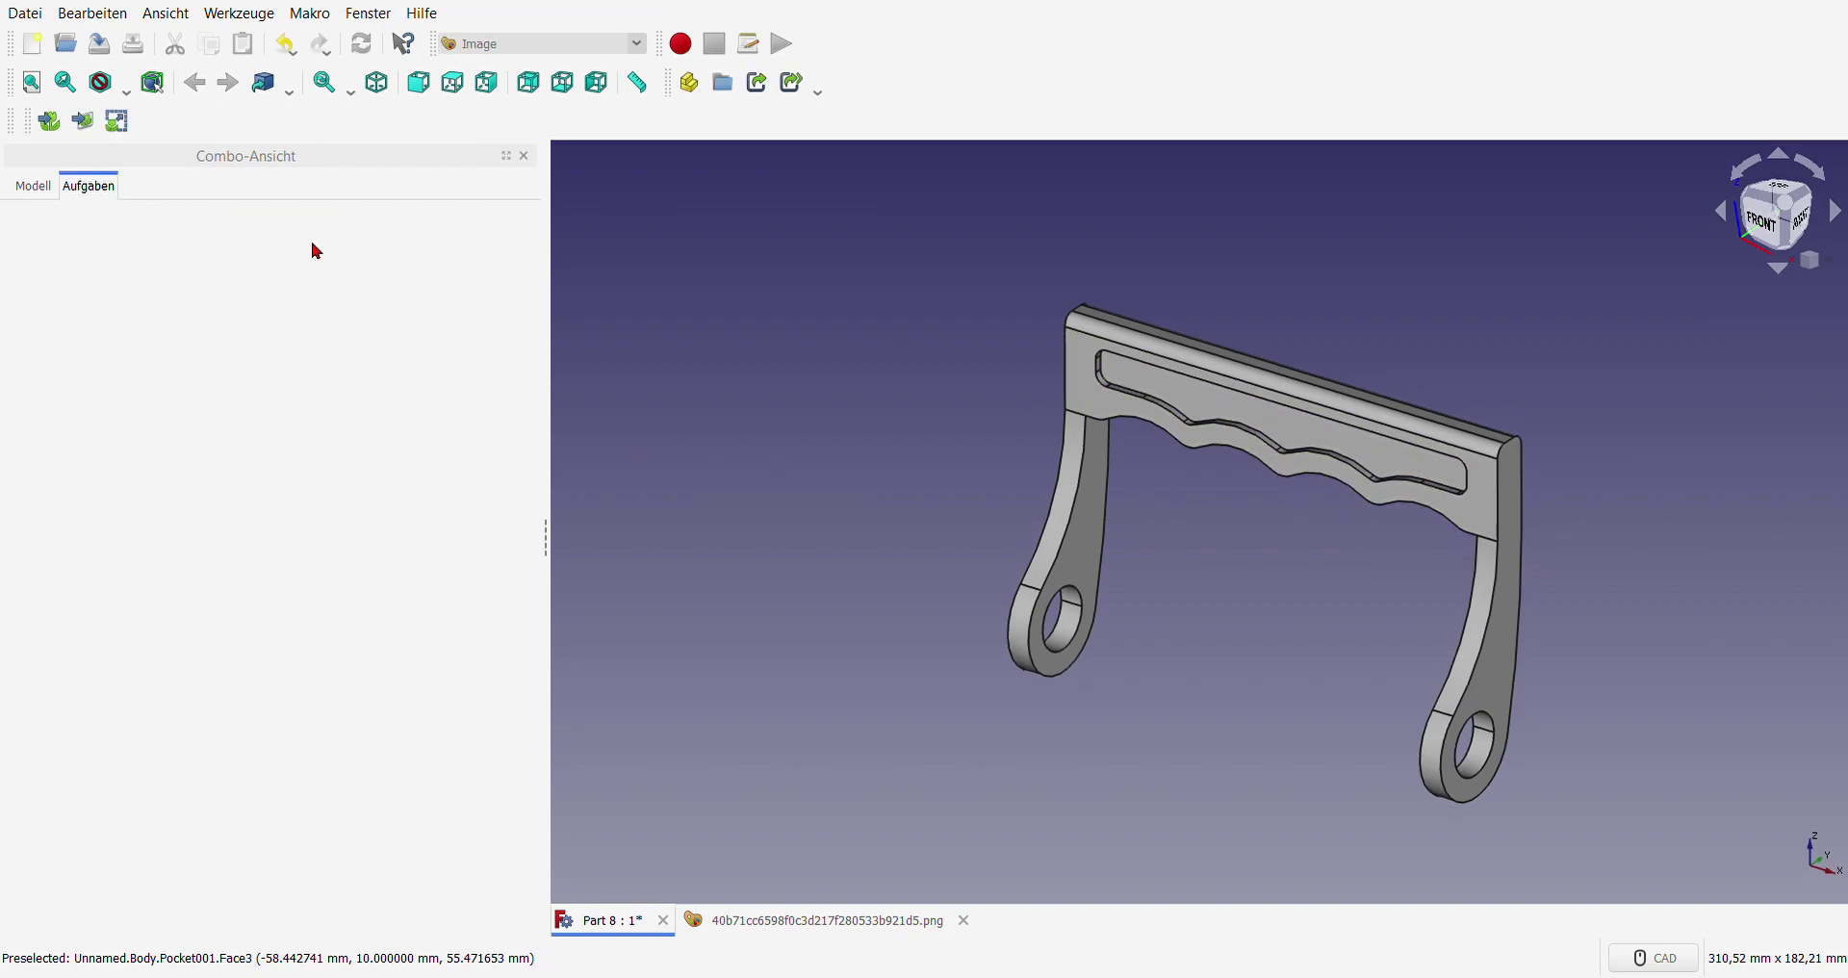
left_click(35, 188)
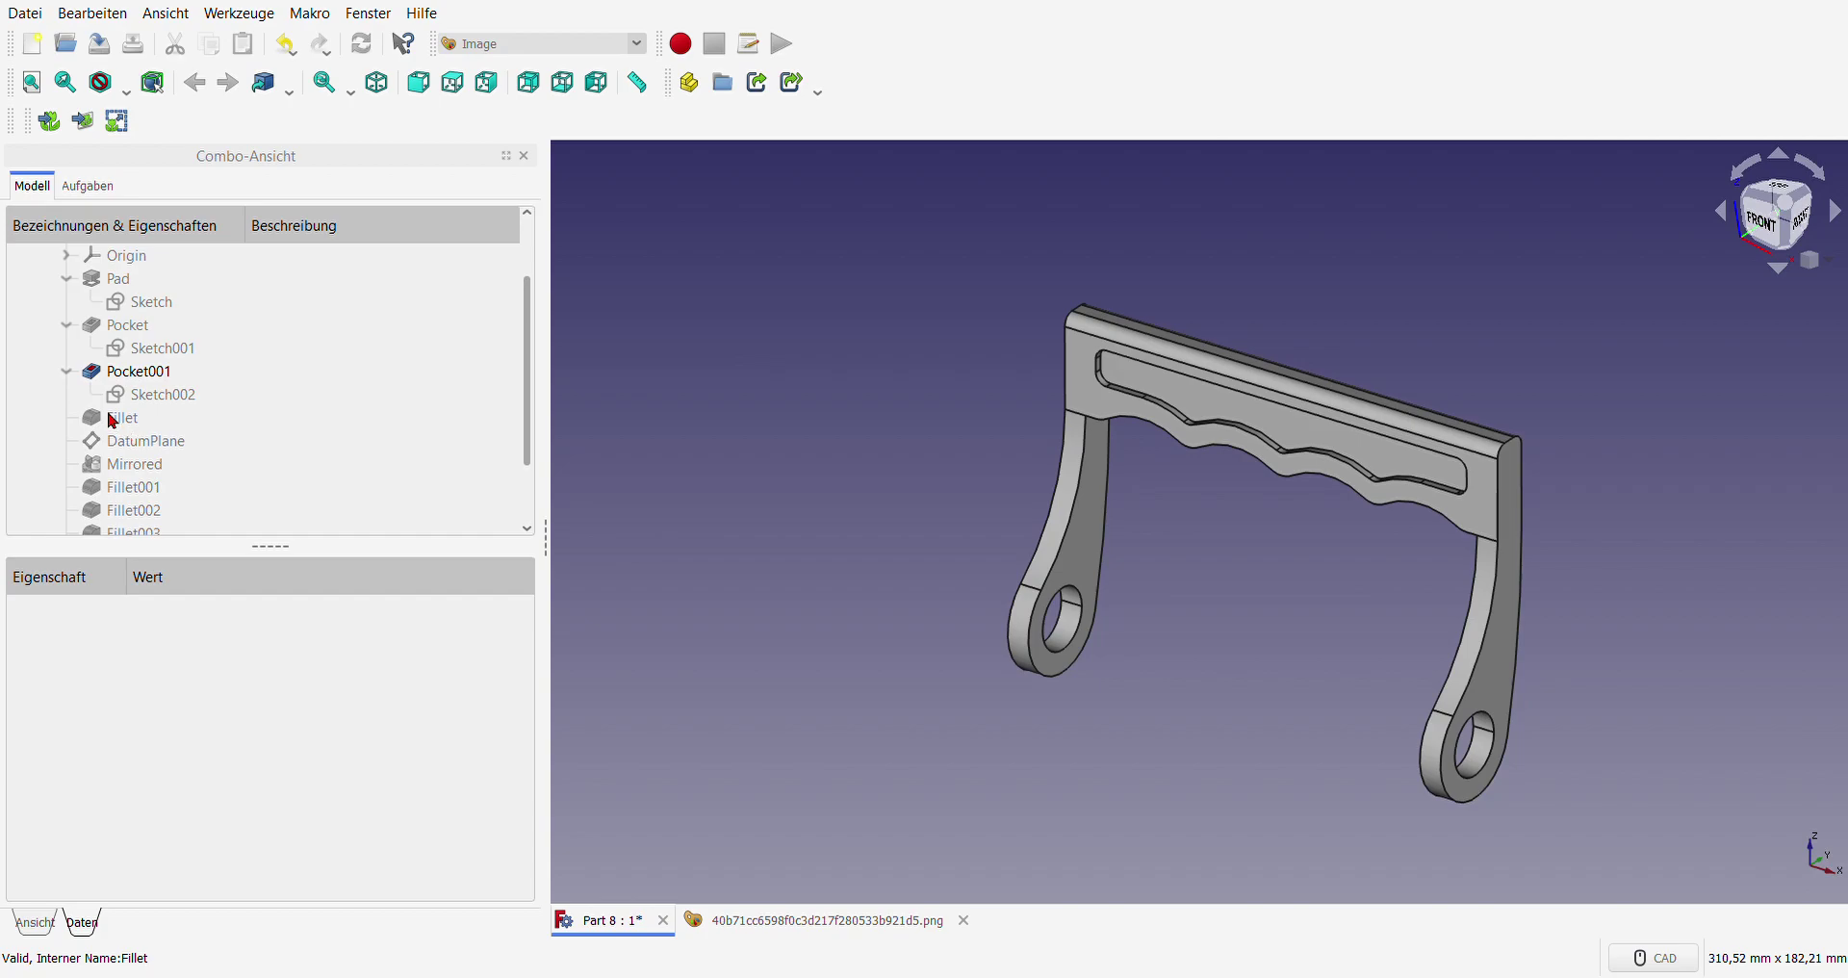
- Show the Fillet stage and check its 1 mm round on Edge120, leaving it unchanged
left_click(112, 421)
key("space")
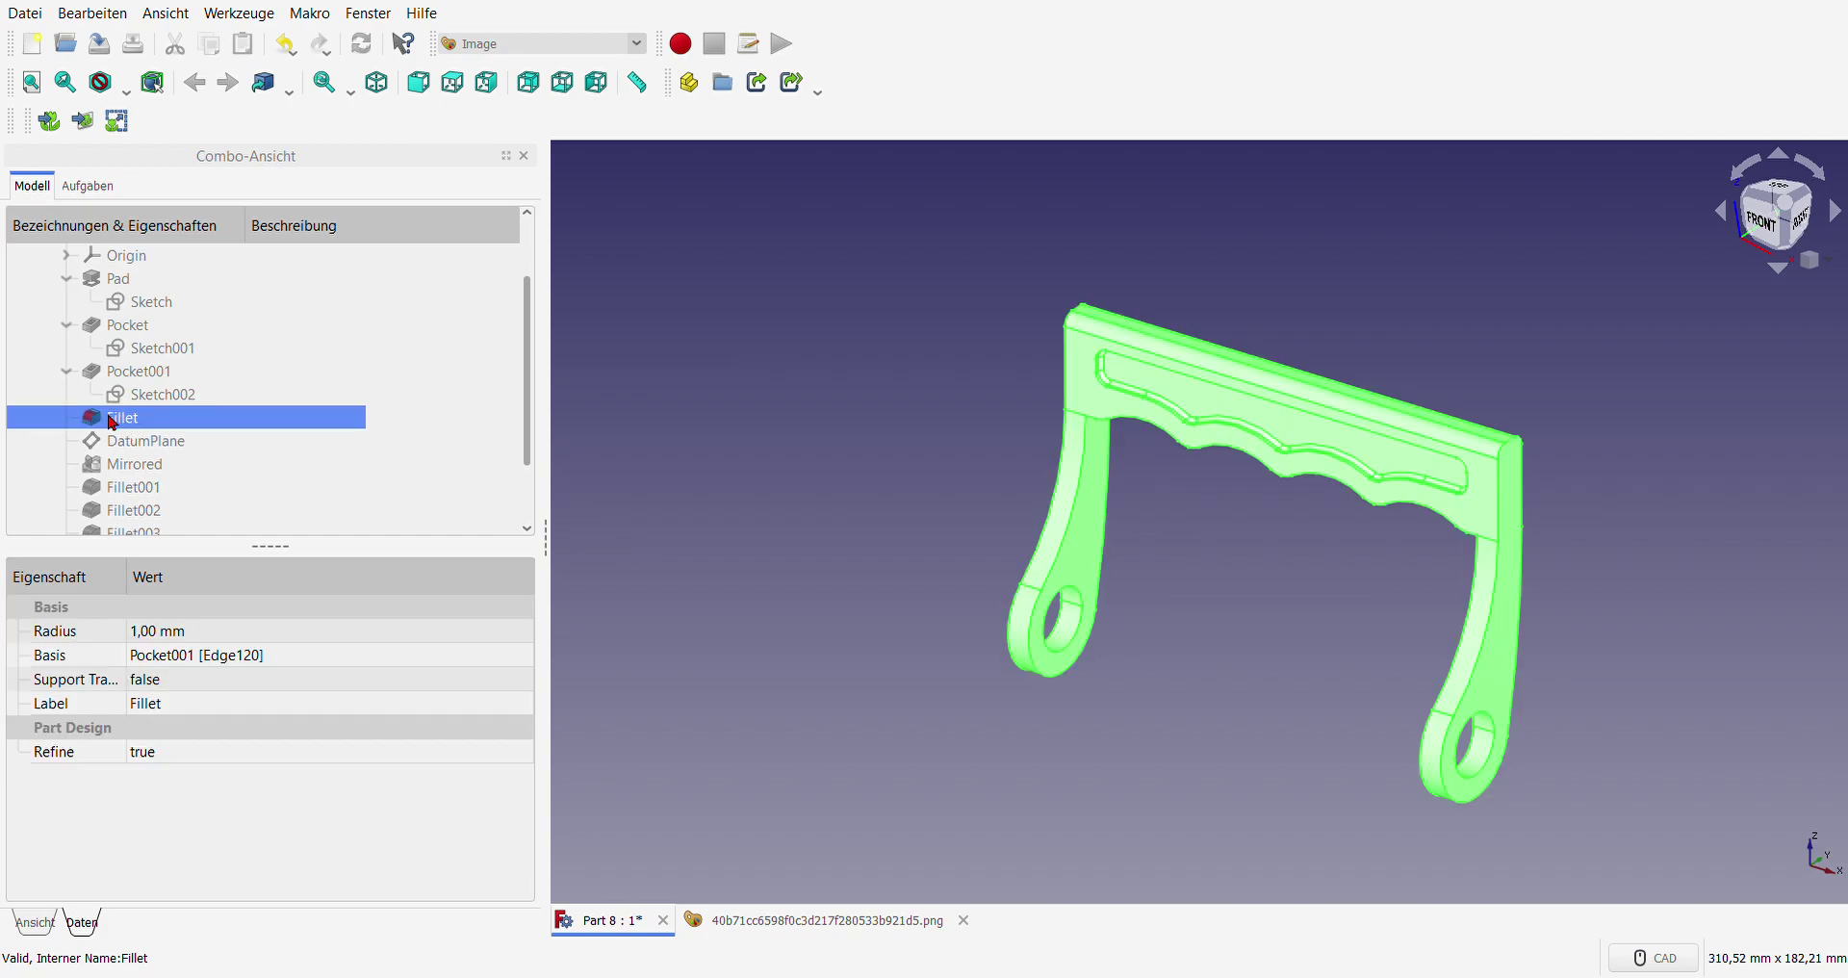
left_click(818, 465)
scroll(1261, 462, "up", 5)
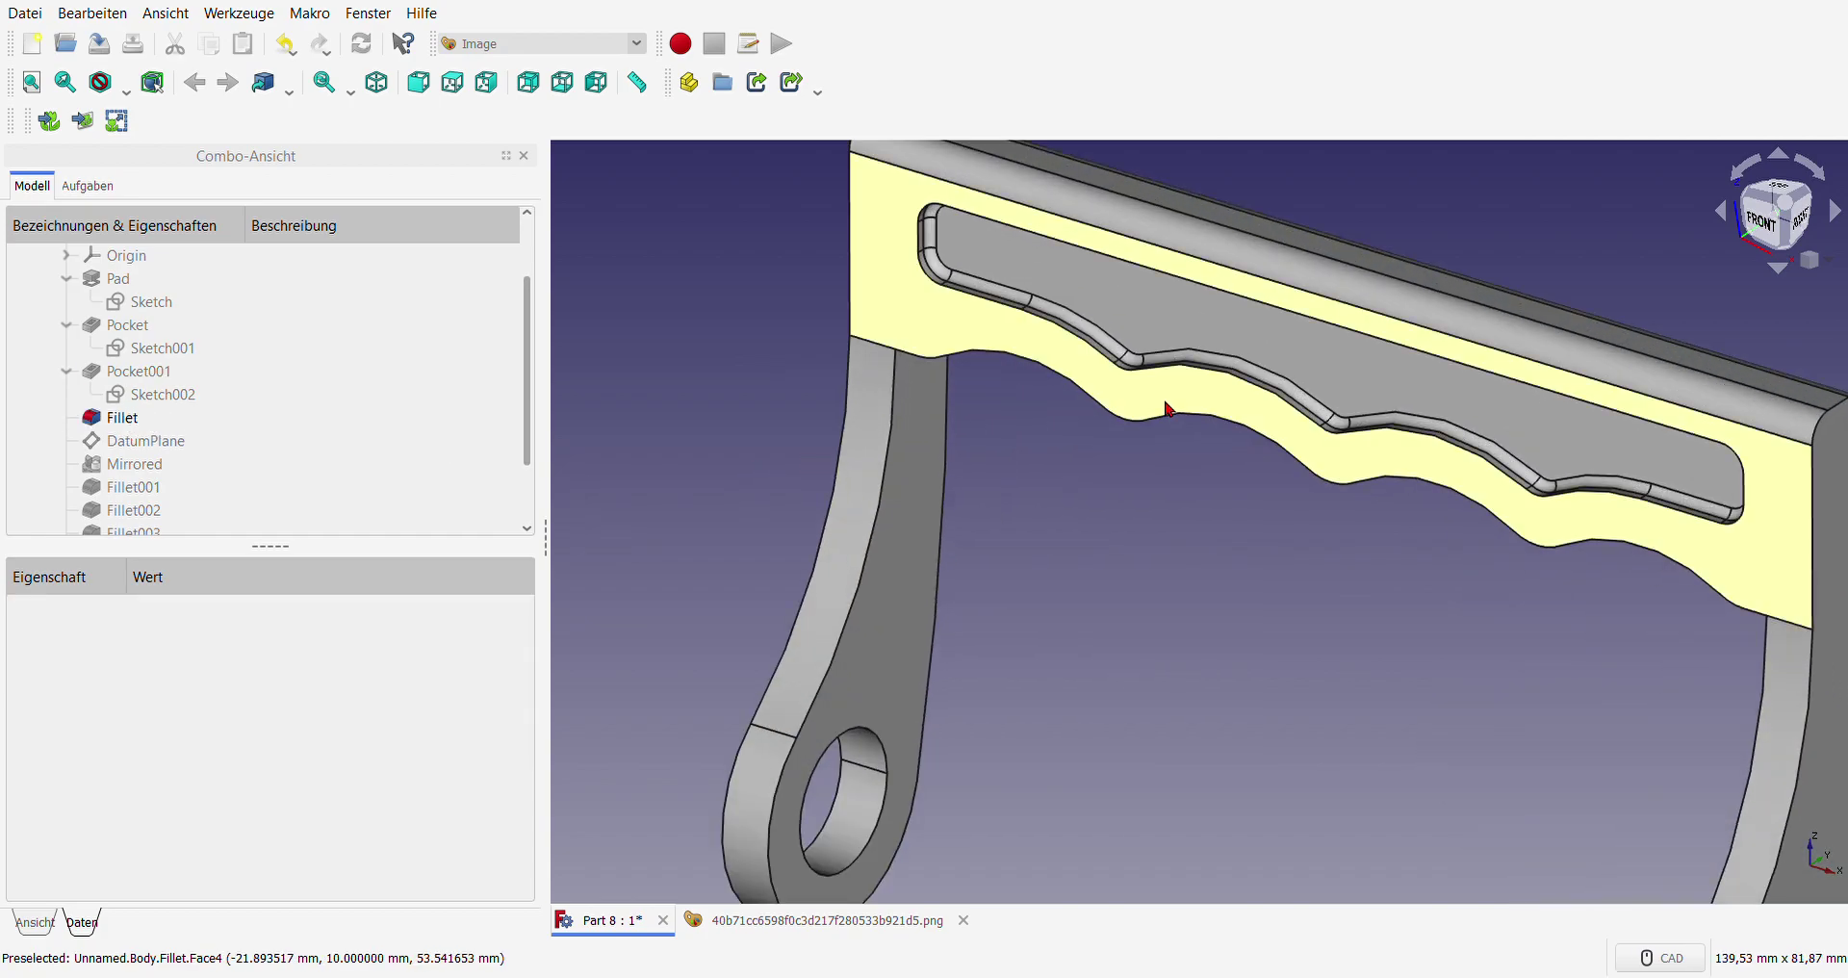
double_click(121, 417)
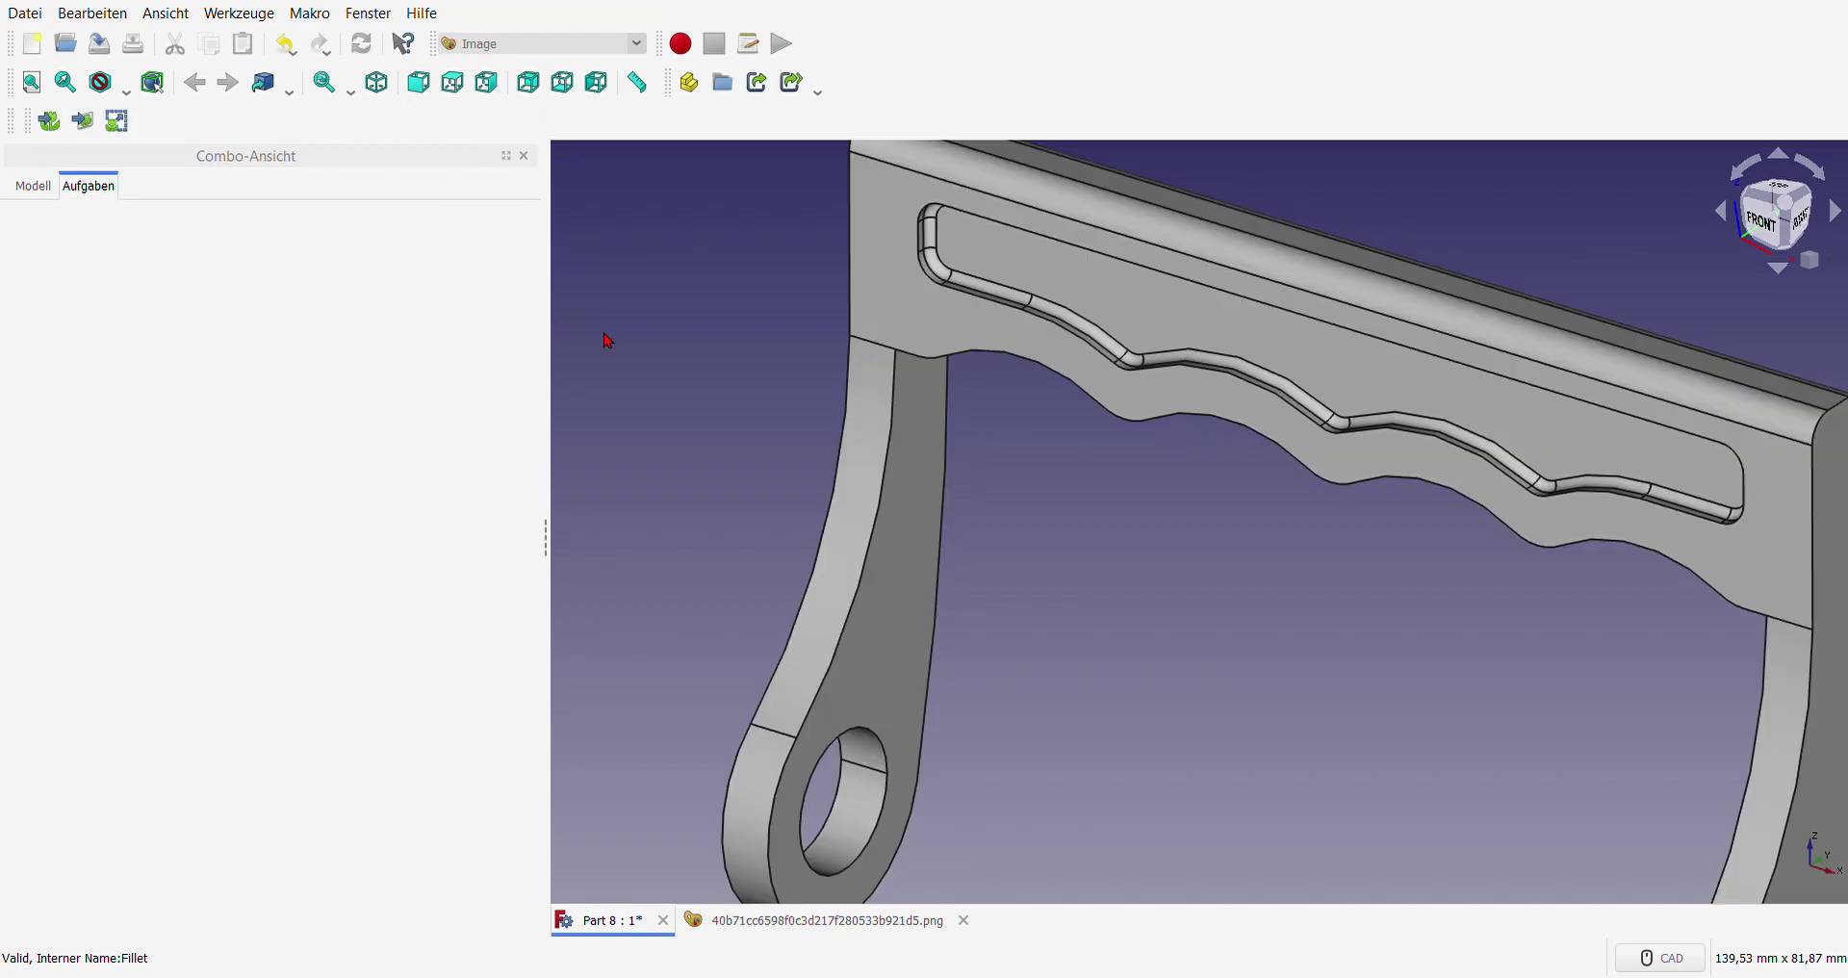
left_click(33, 186)
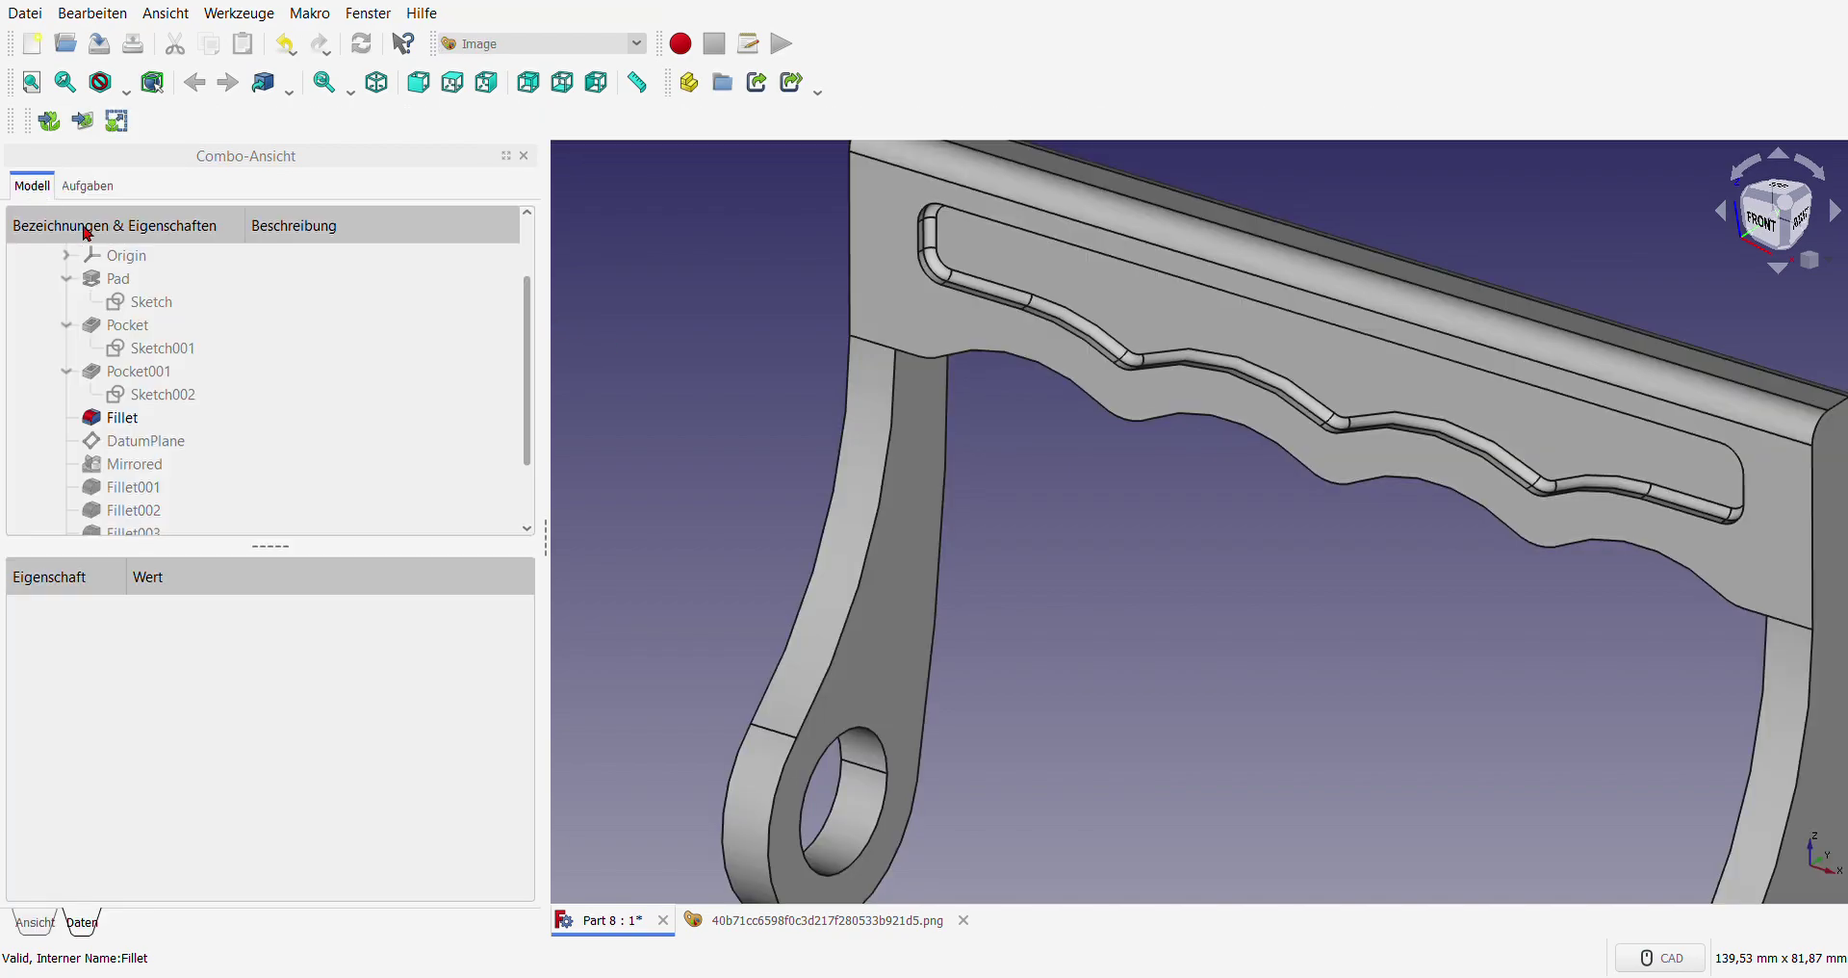
- Show the DatumPlane in the 3D view
left_click(131, 448)
key("space")
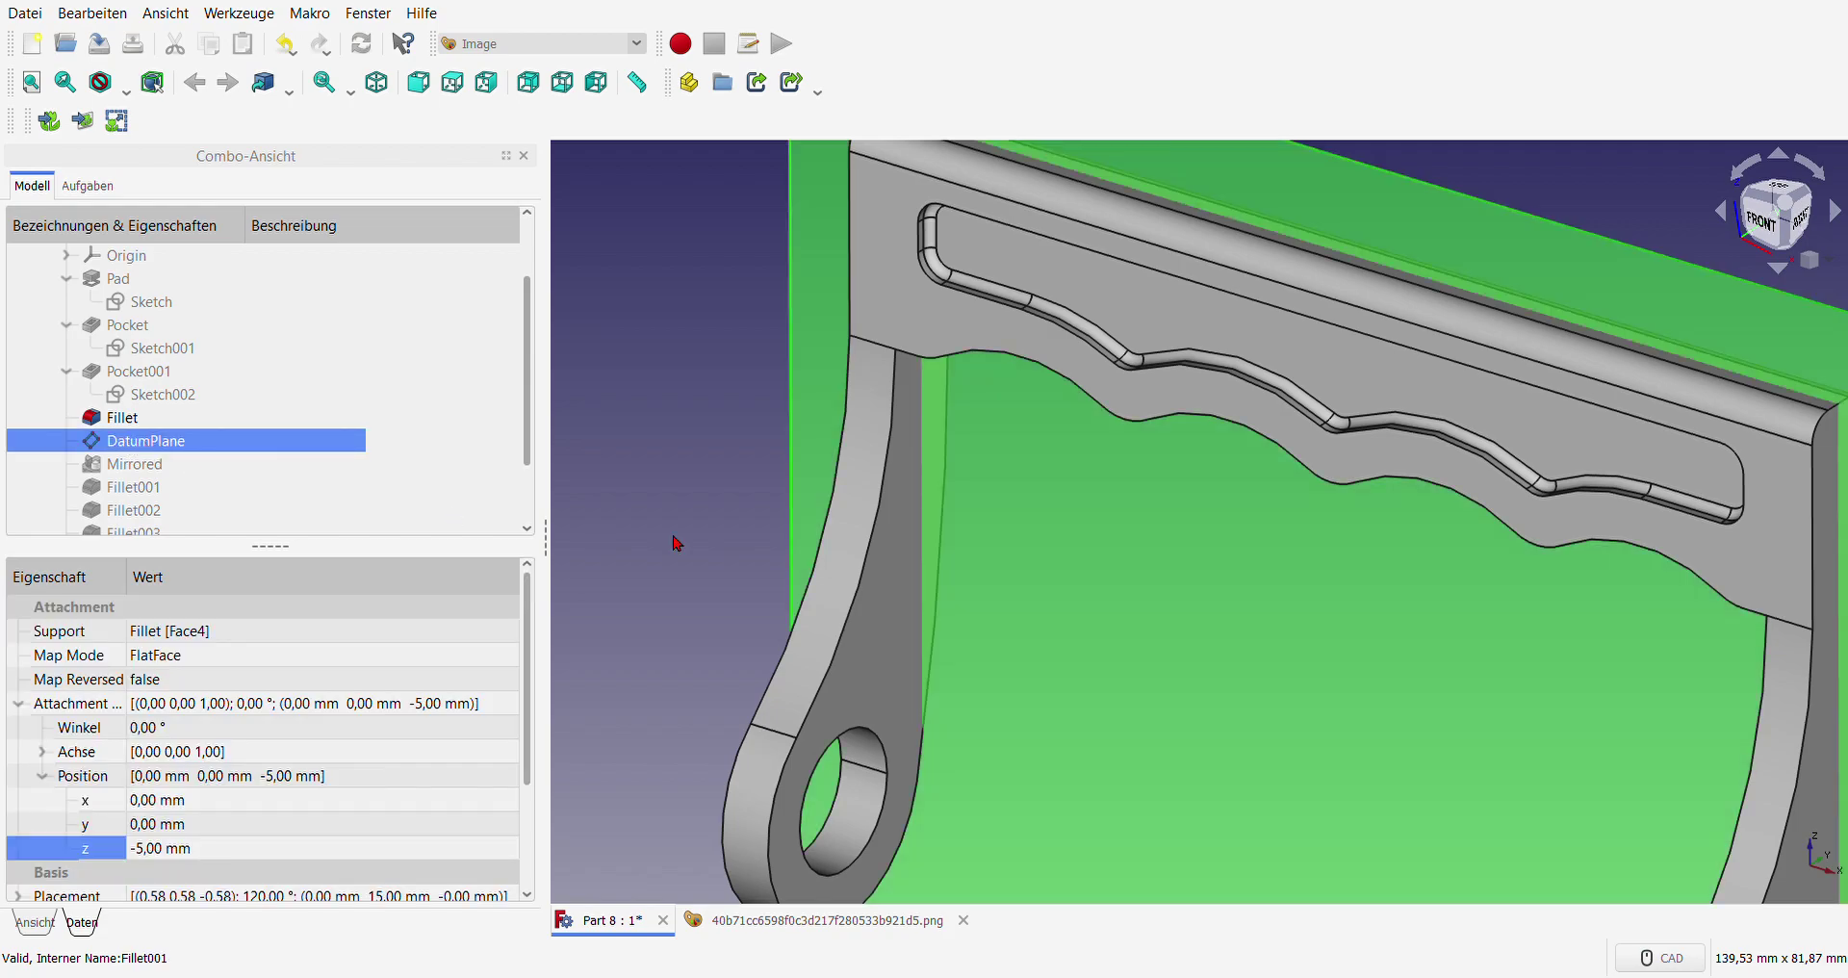
scroll(673, 536, "down", 3)
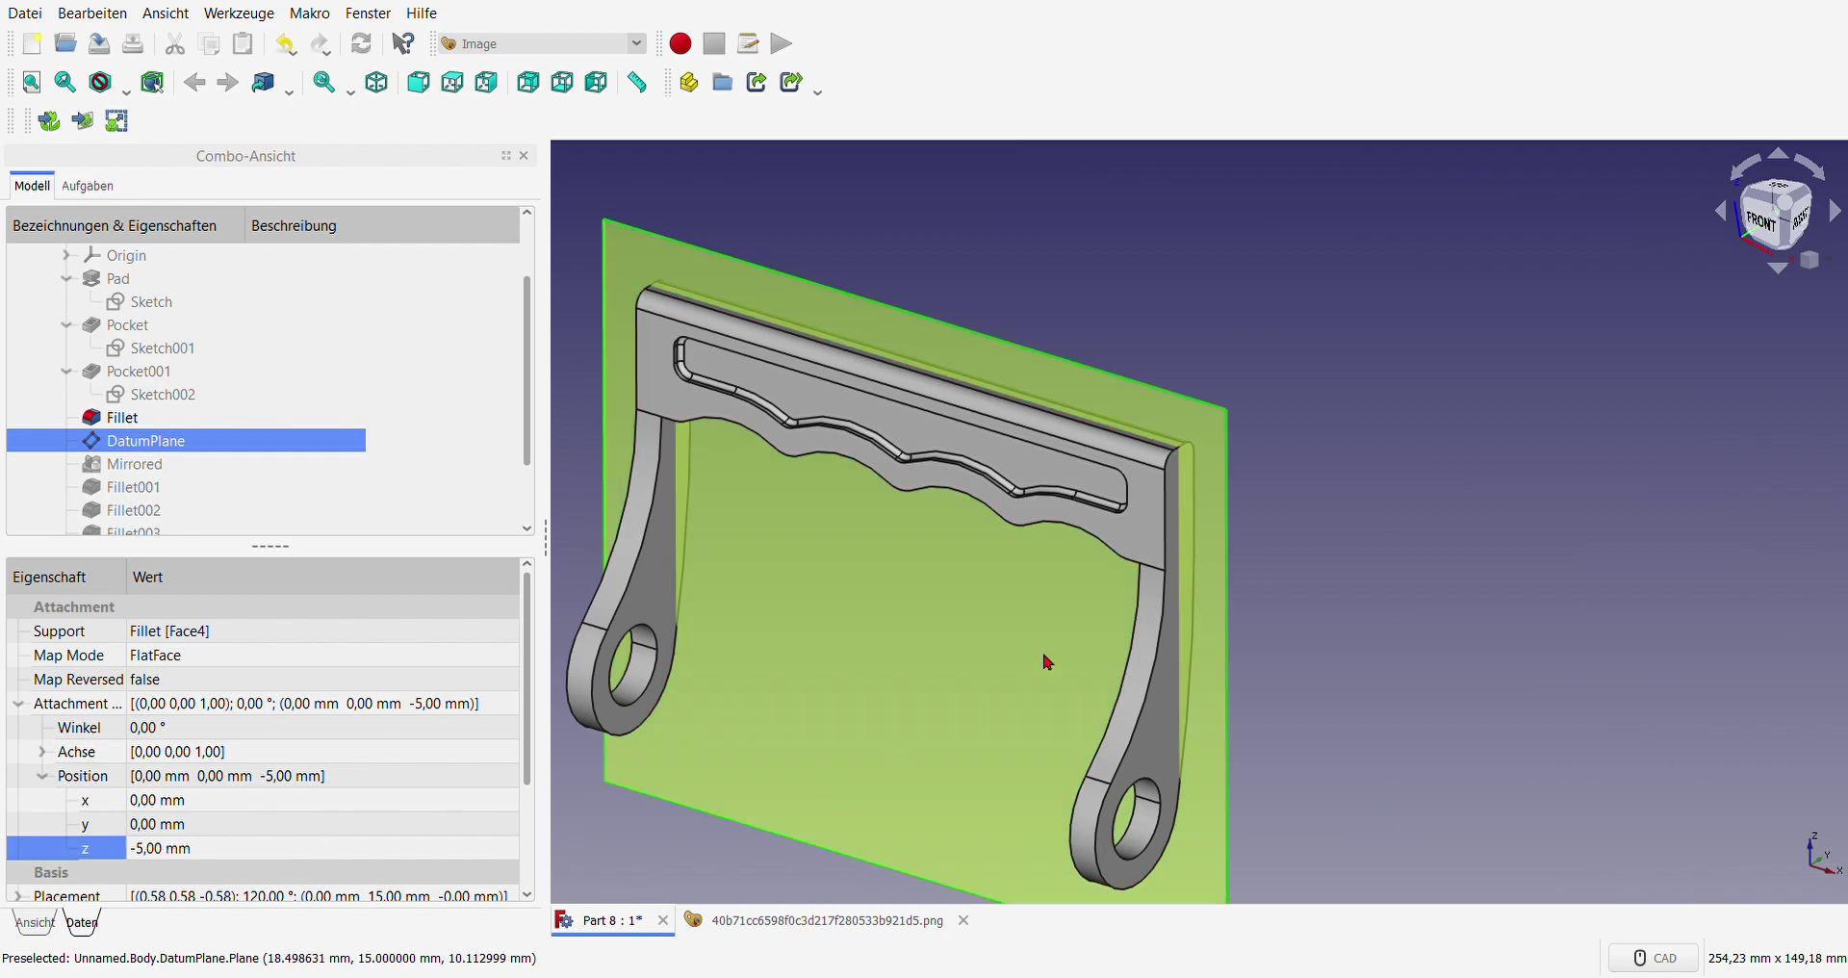
scroll(1155, 520, "up", 3)
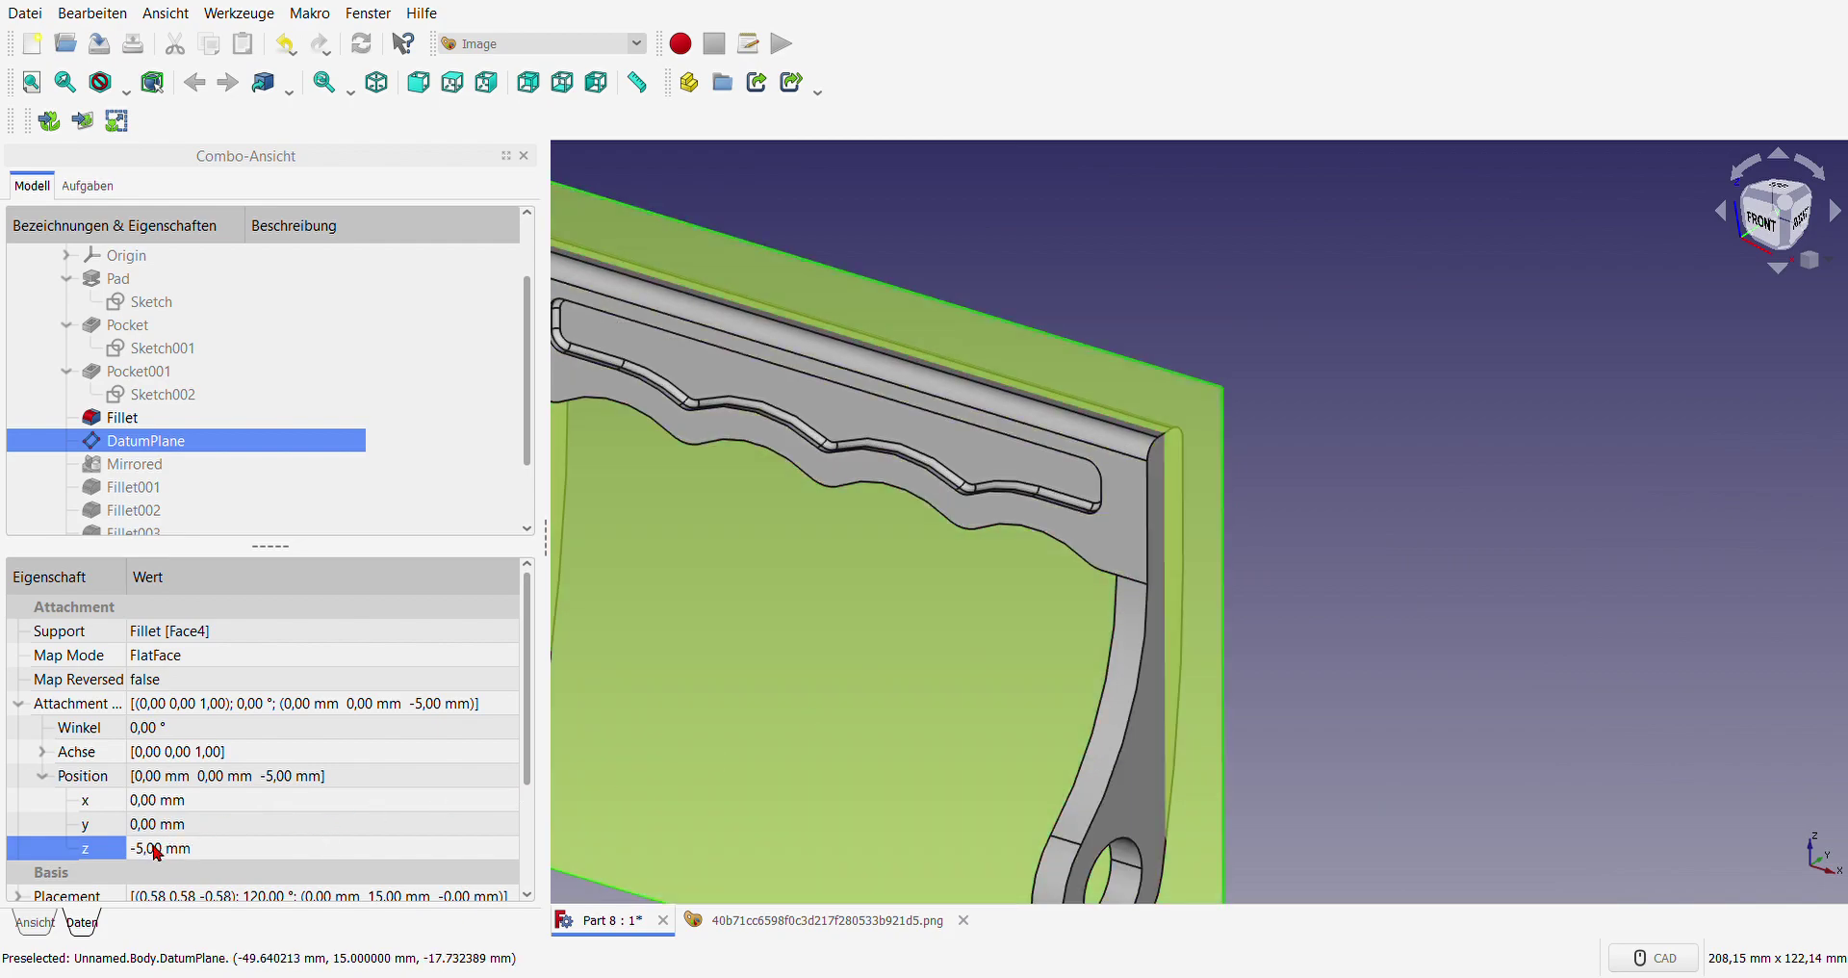
scroll(1444, 587, "down", 3)
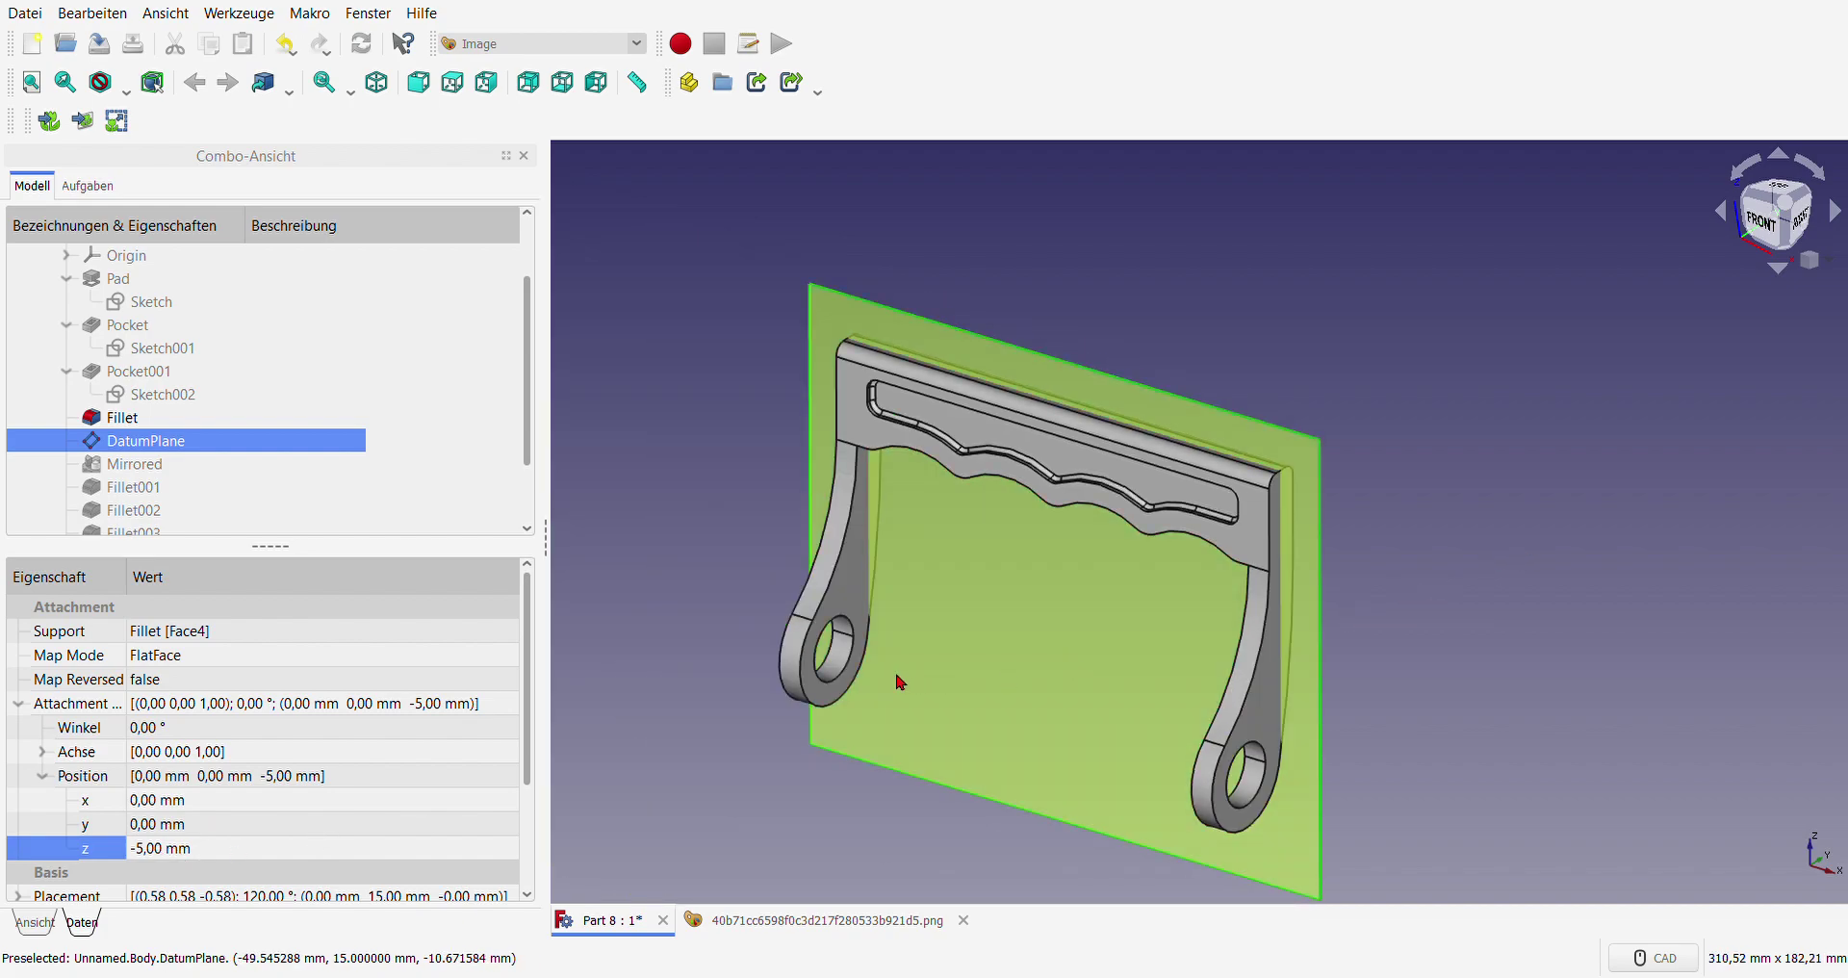
- Make the Mirrored stage visible and review its mirror of Pocket001 and Fillet without changes
left_click(132, 469)
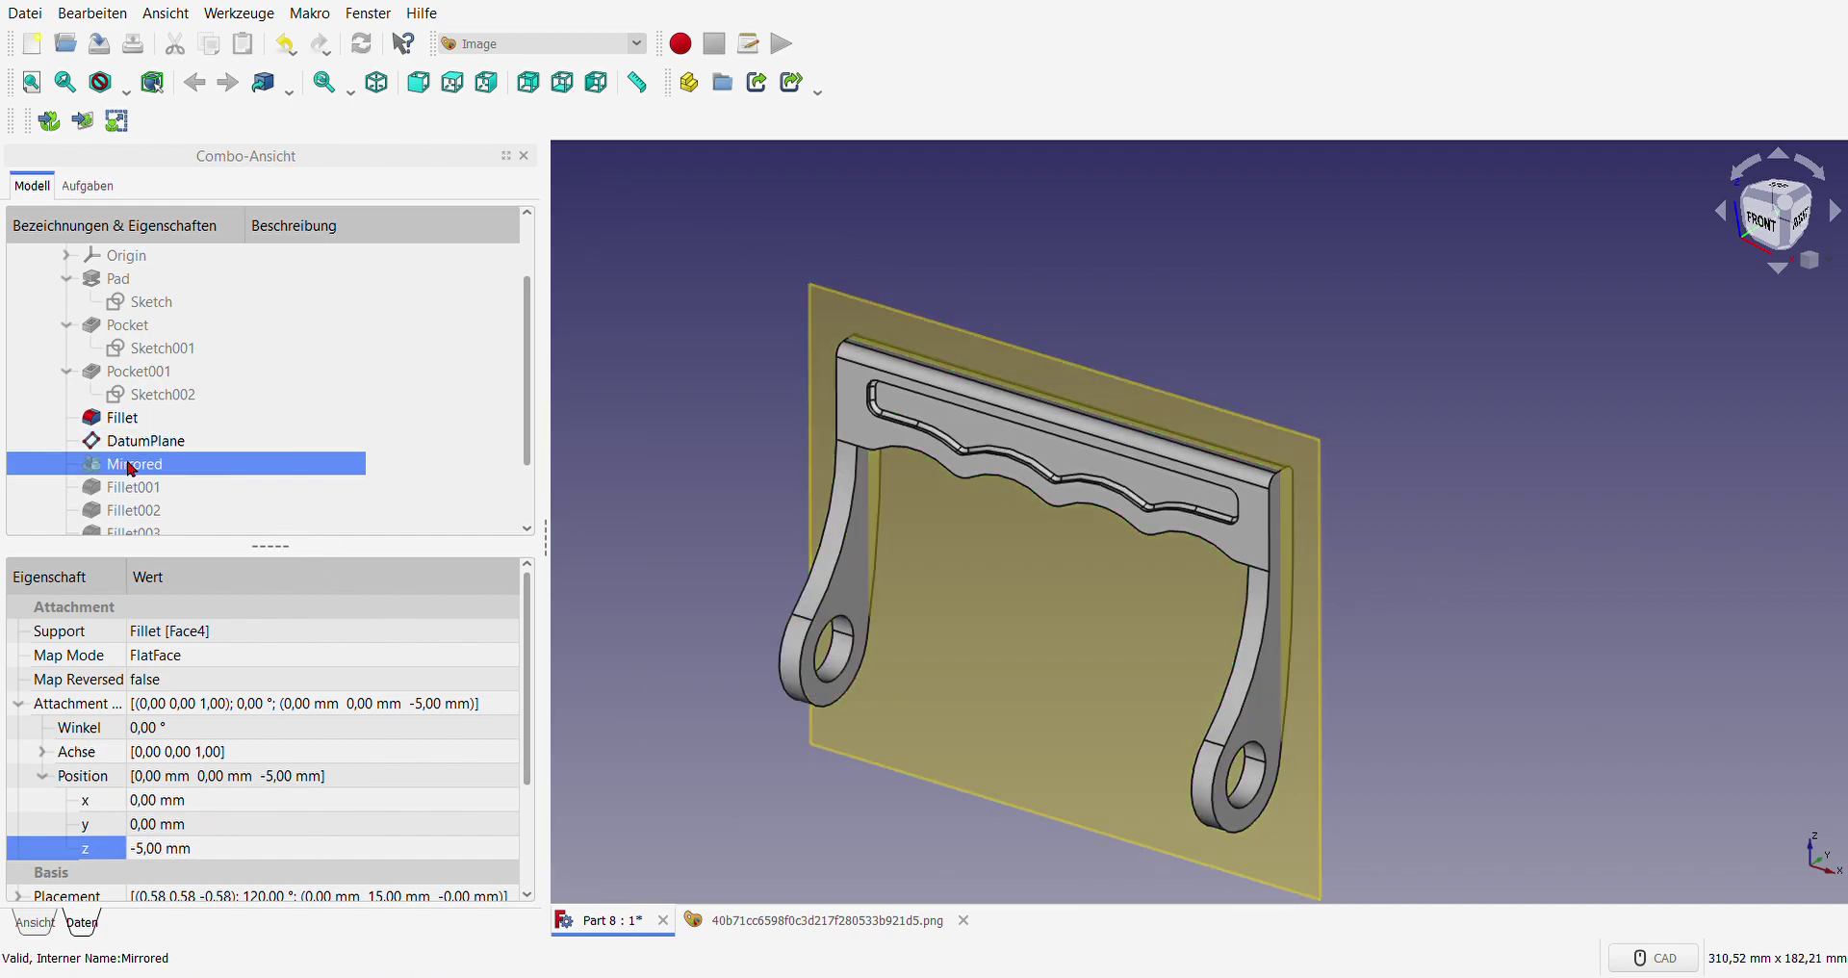
key("space")
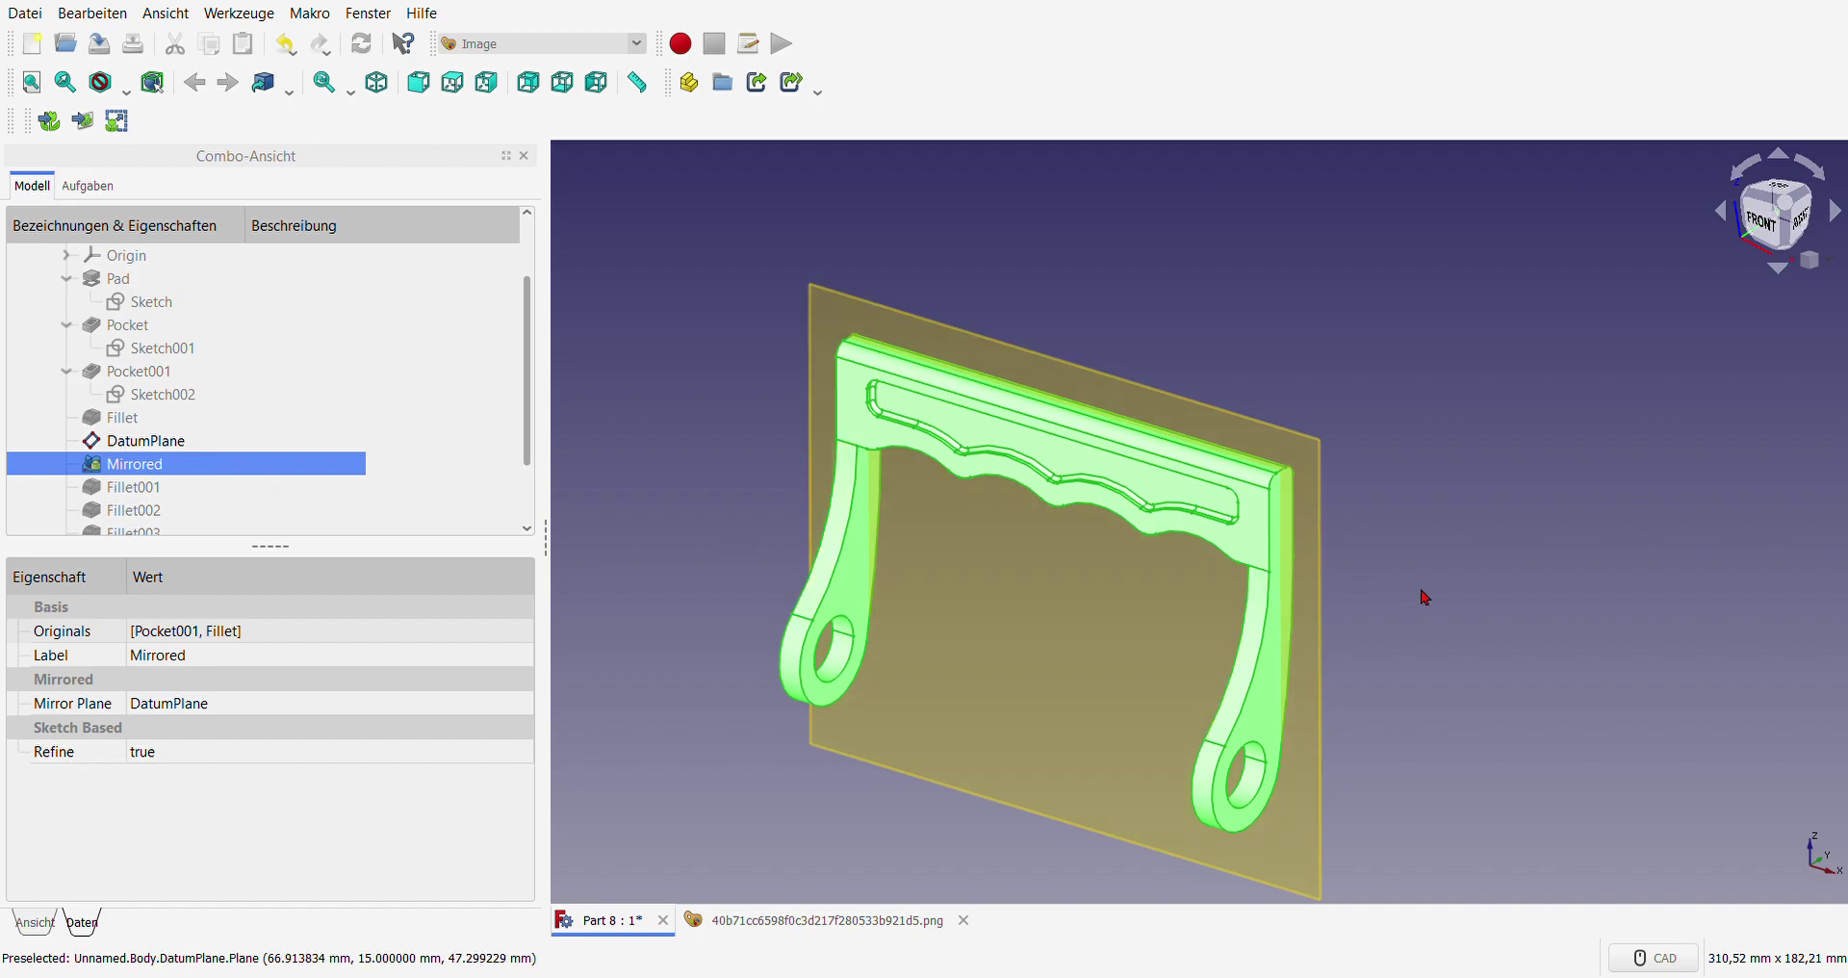
middle_click_drag(1423, 590, 1055, 593)
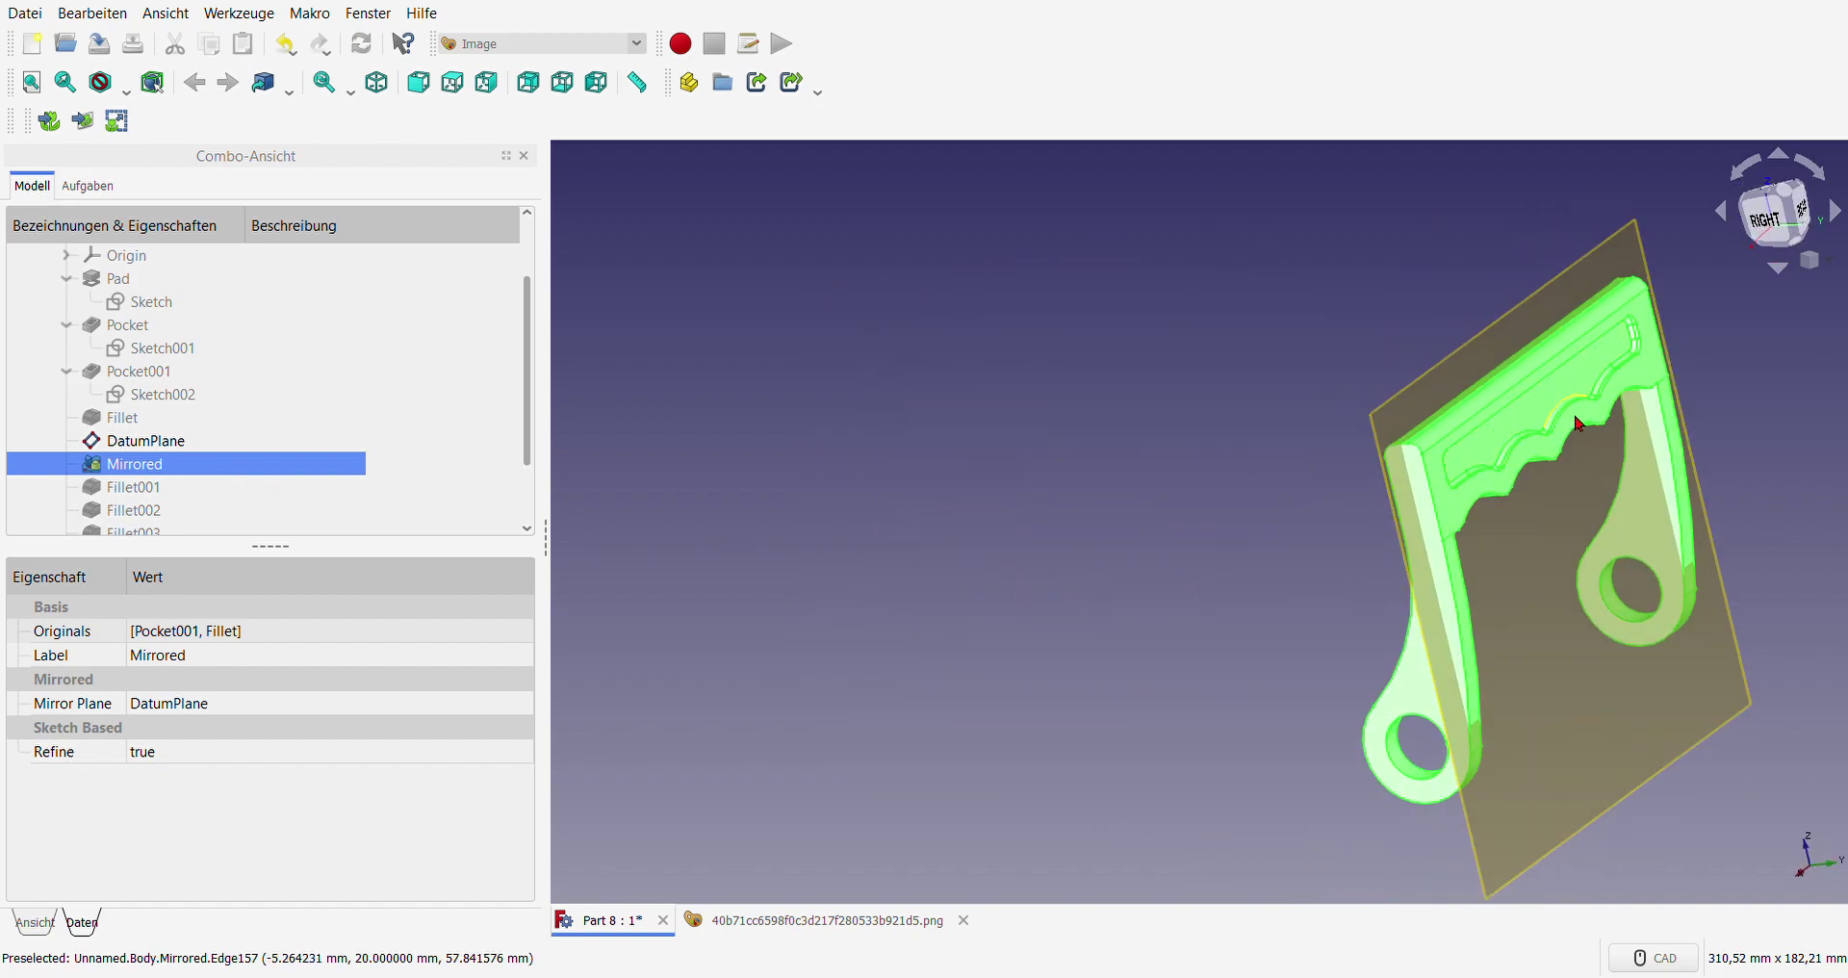
middle_click_drag(1130, 571, 619, 577)
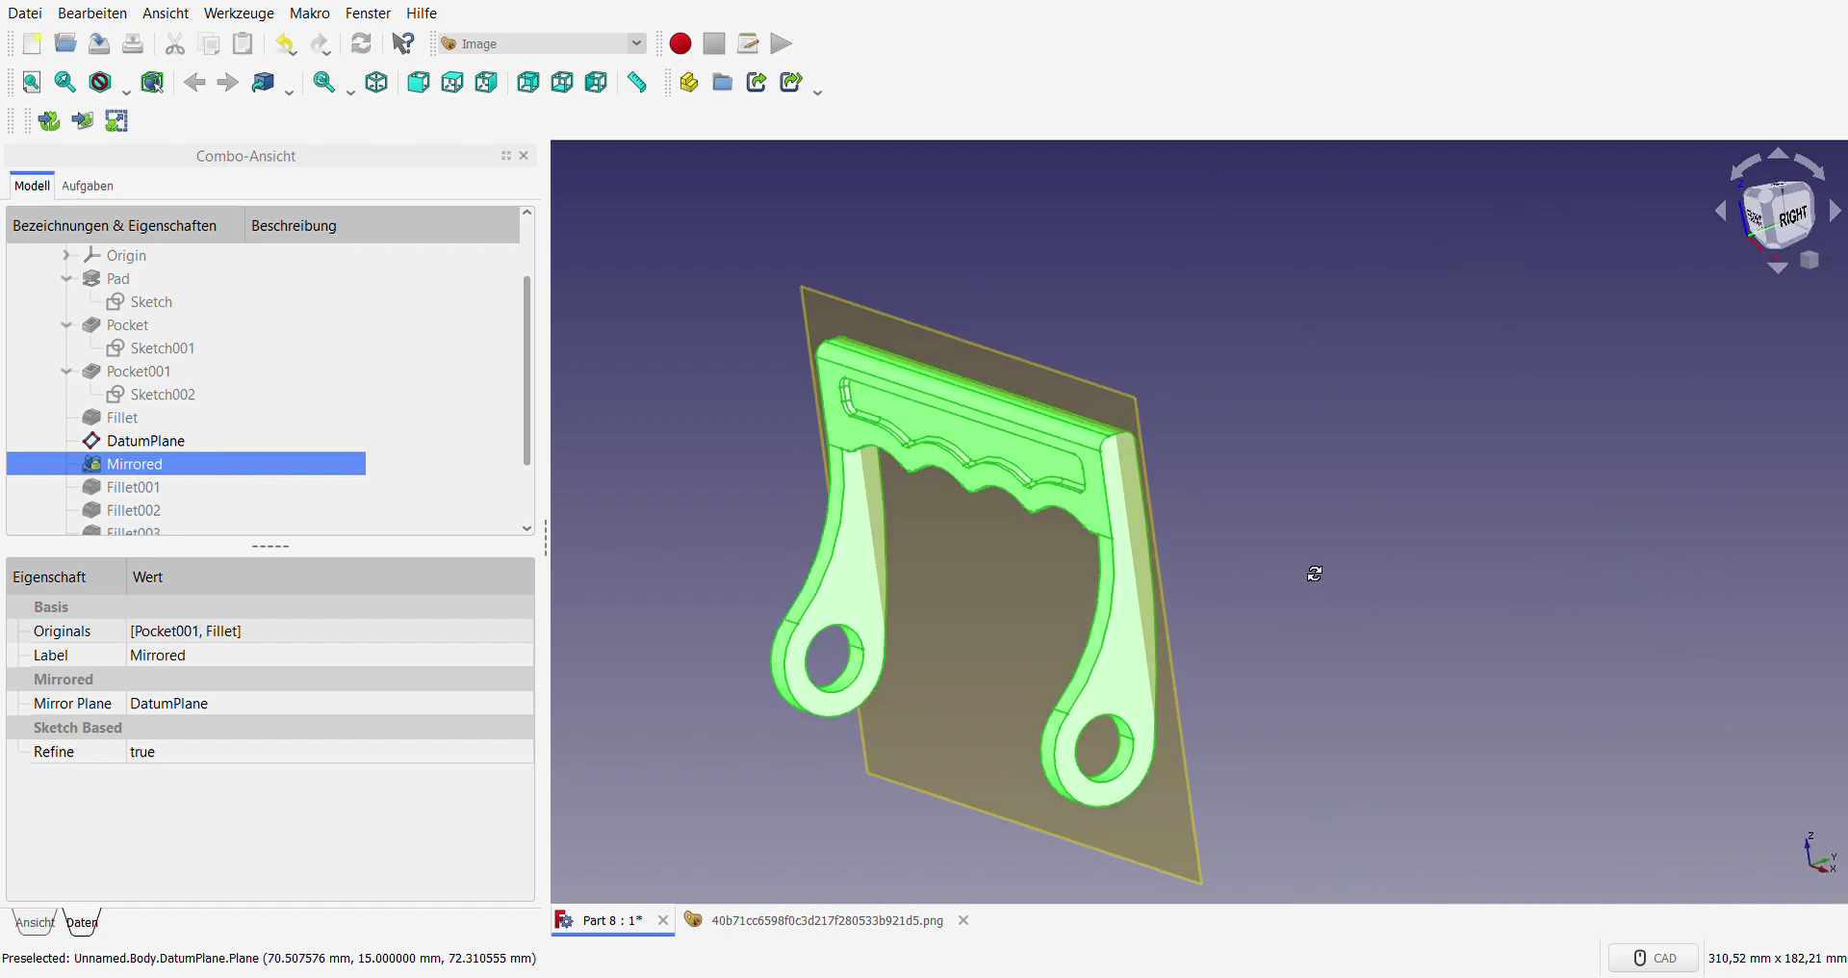
double_click(142, 466)
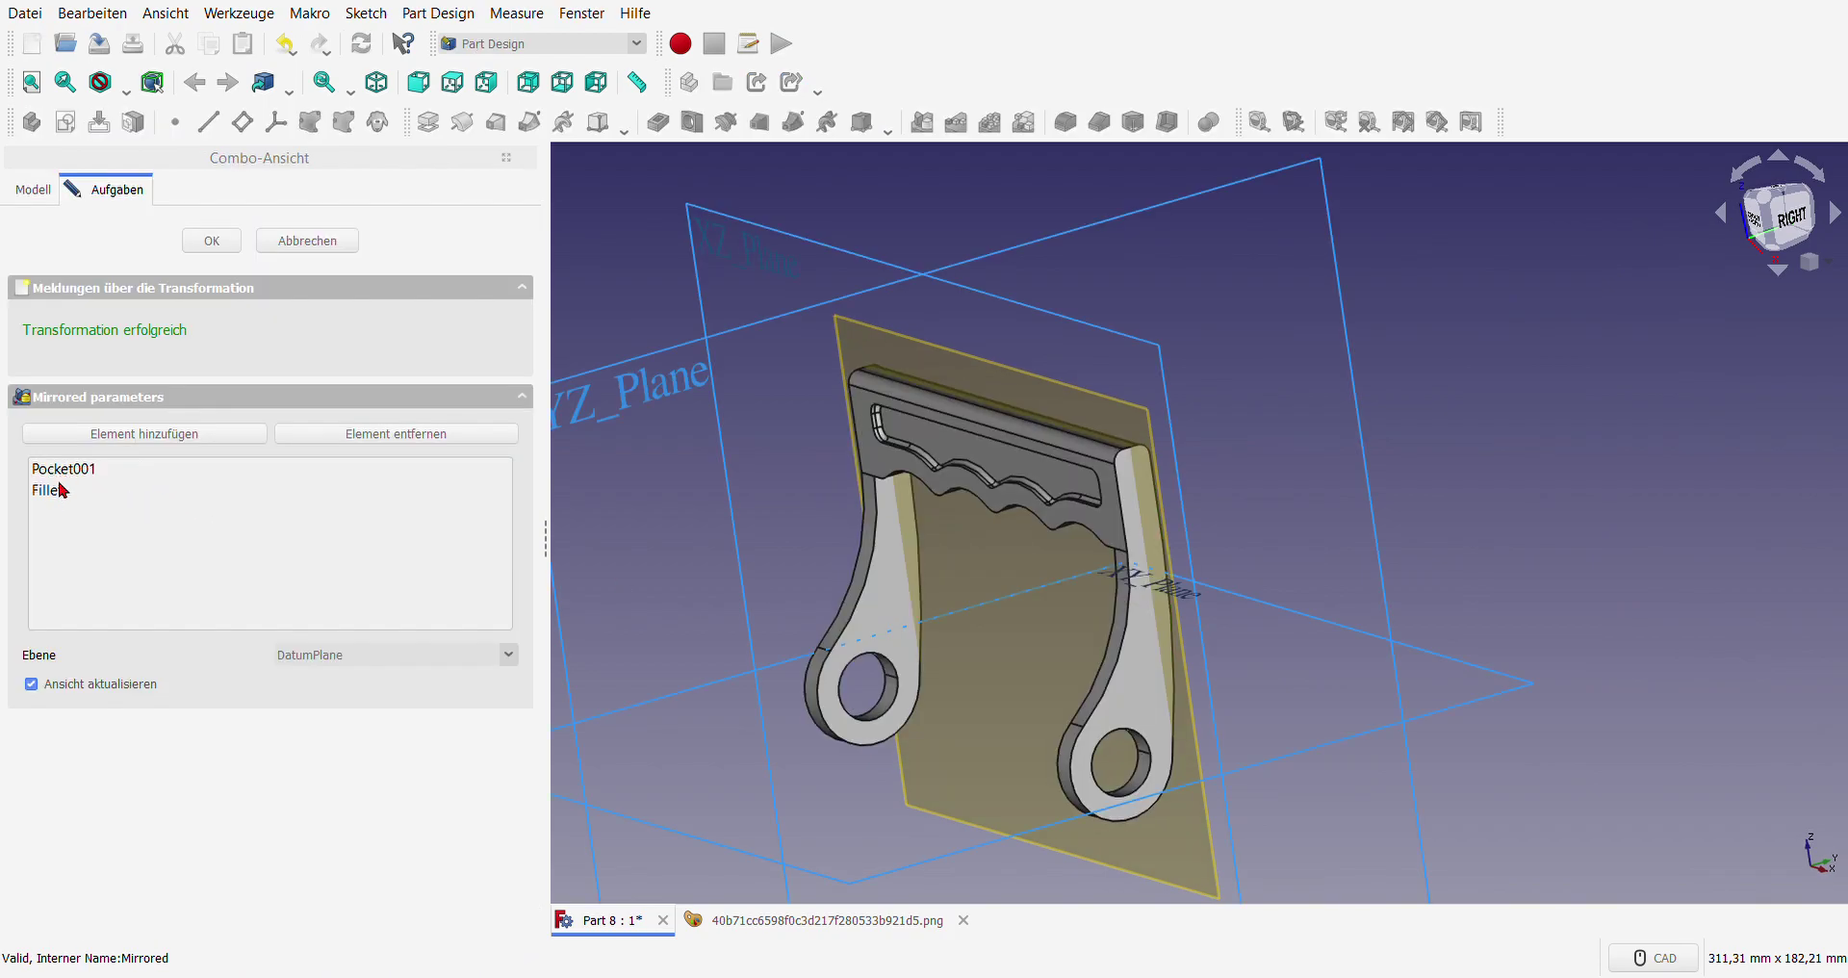
left_click(321, 242)
left_click(32, 188)
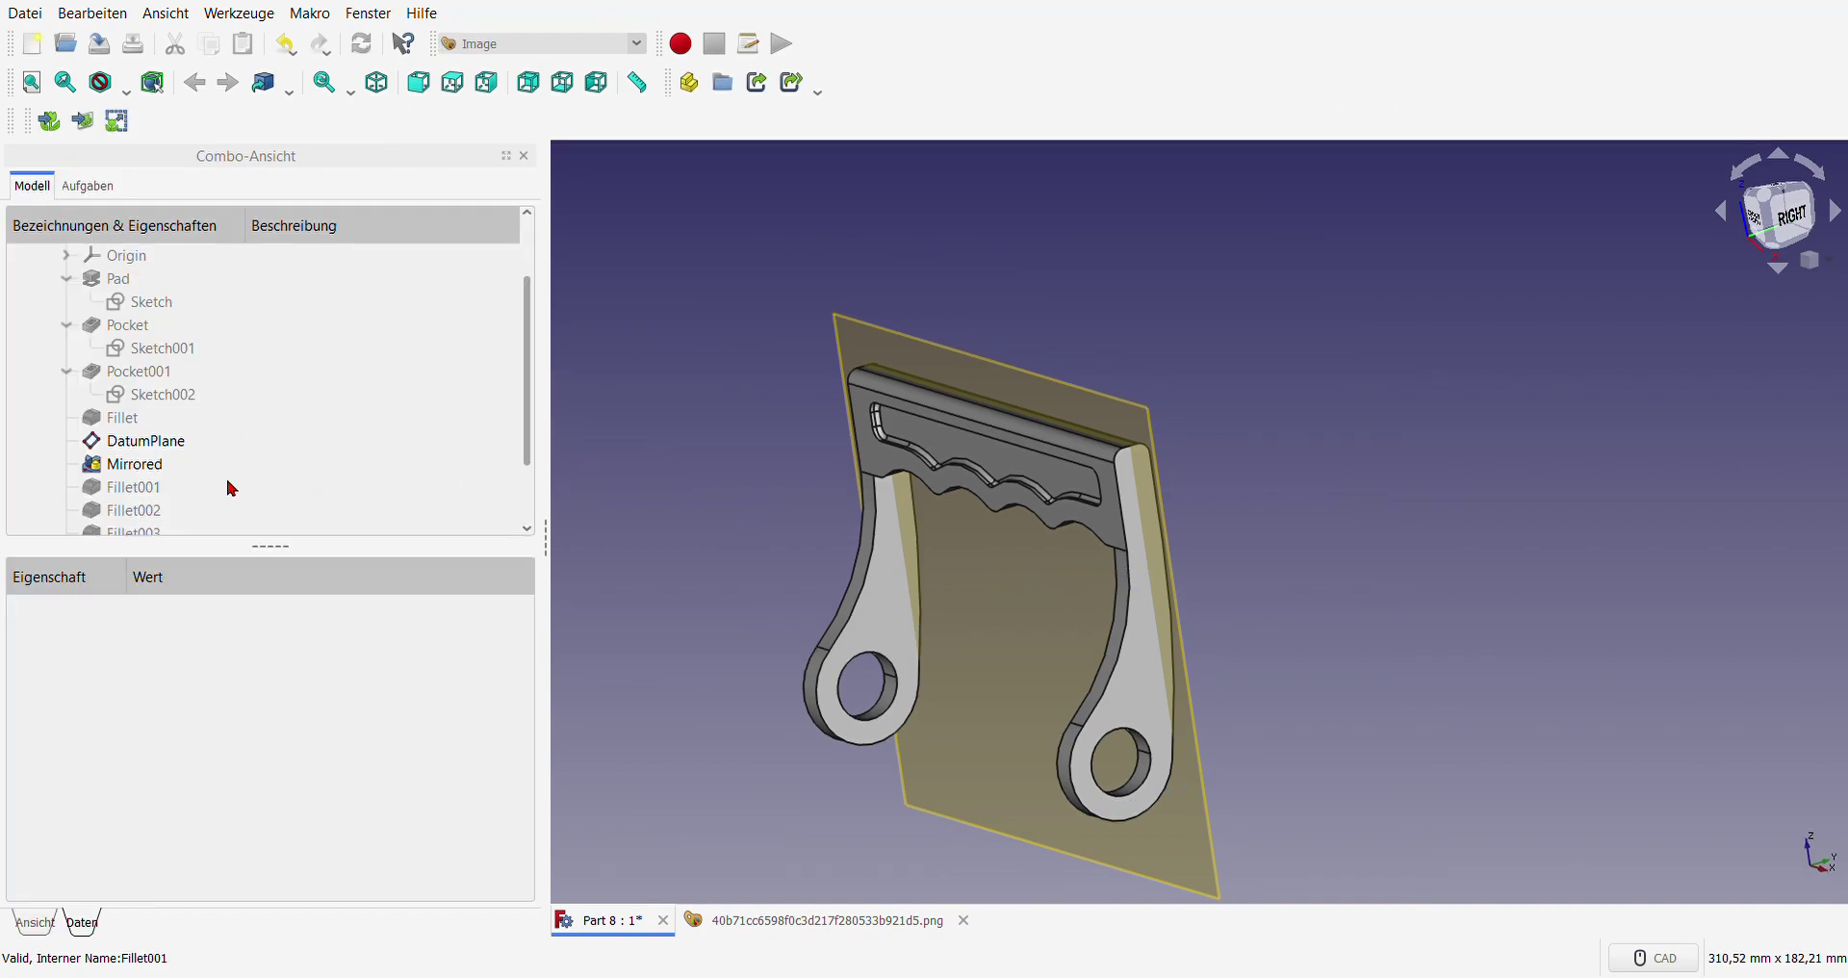
- Hide the DatumPlane and make Fillet001 the visible stage
left_click(147, 441)
key("space")
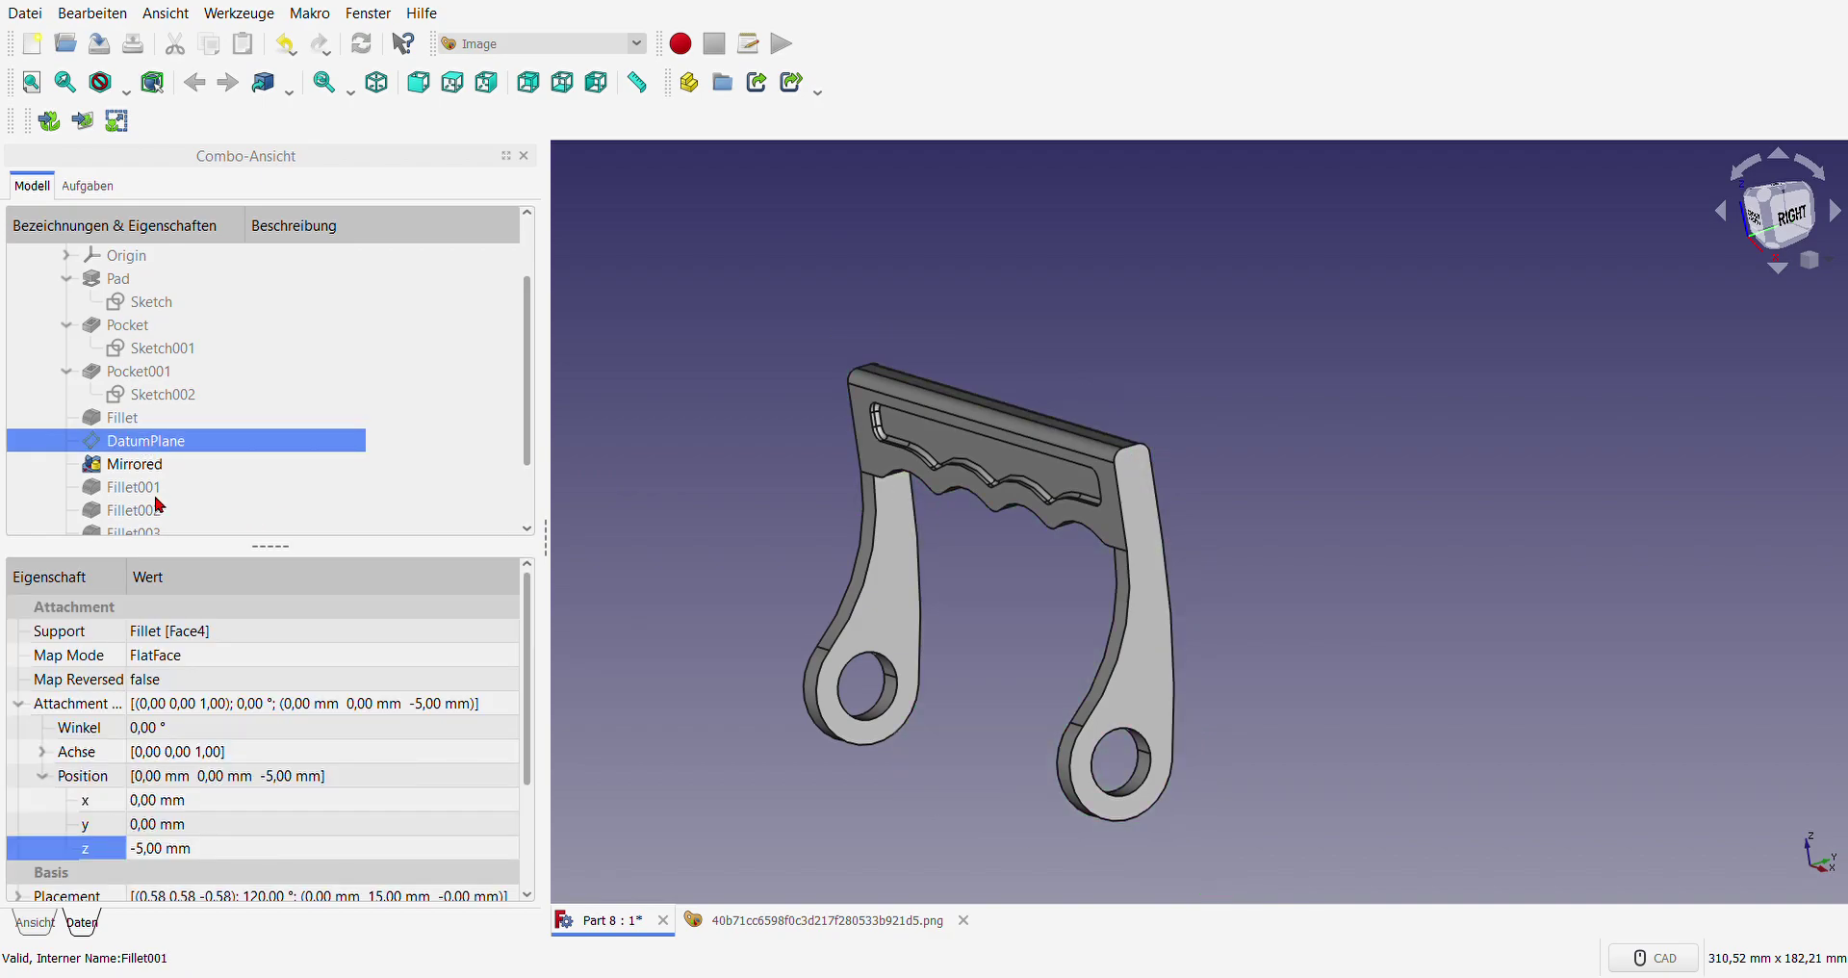
left_click(140, 488)
key("space")
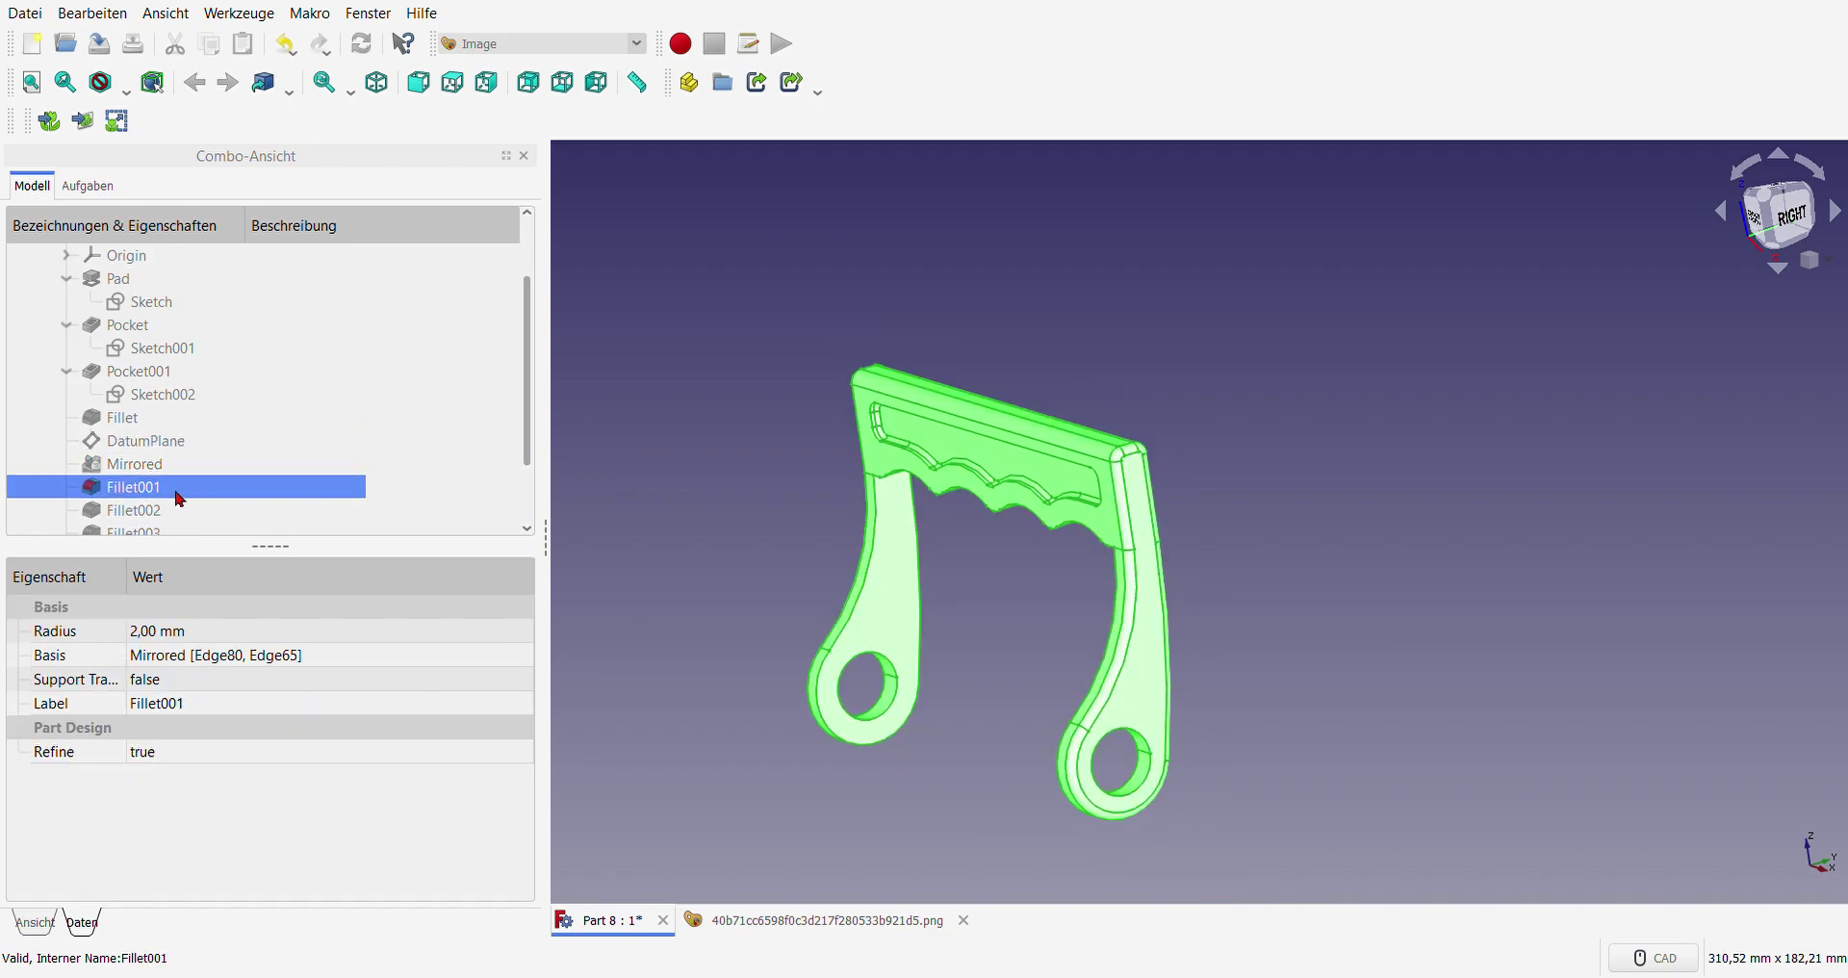
left_click(698, 495)
scroll(726, 606, "up", 3)
scroll(1100, 462, "down", 3)
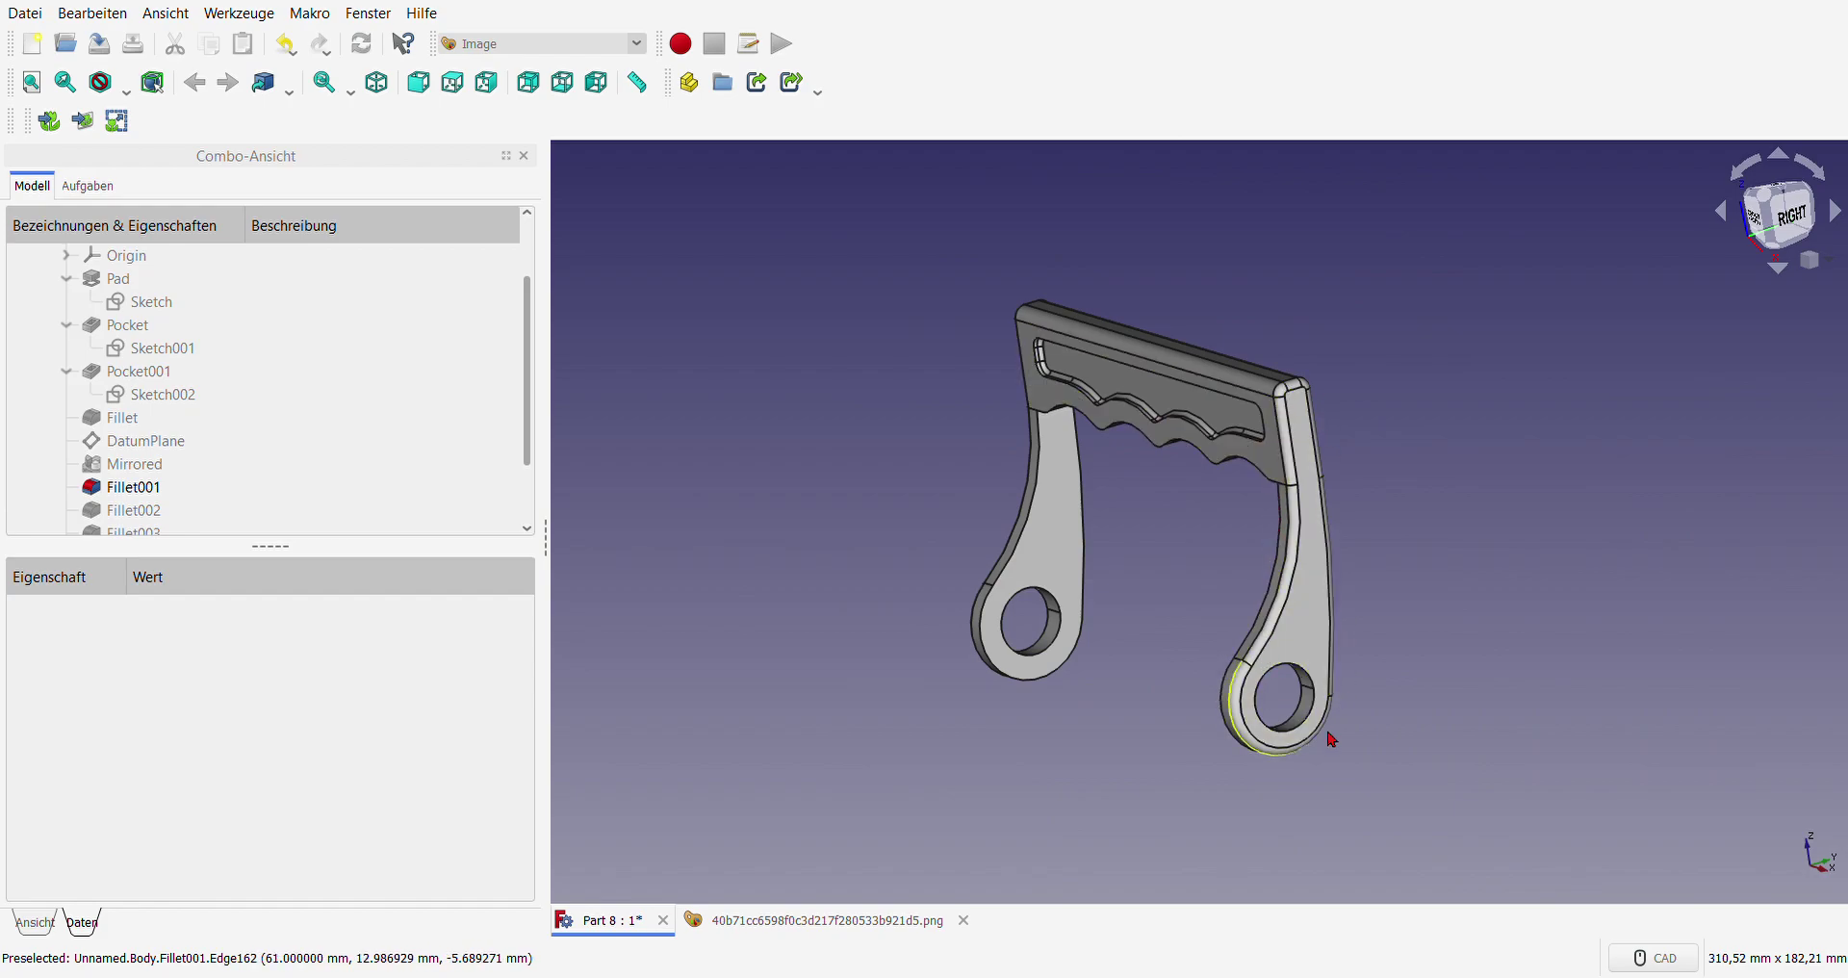
- Check Fillet001's 2 mm rounds on Edge80 and Edge65 from the front, leaving them unchanged
mouse_move(782, 618)
middle_mouse_down()
mouse_move(1065, 639)
mouse_move(1204, 610)
mouse_move(702, 693)
middle_mouse_up()
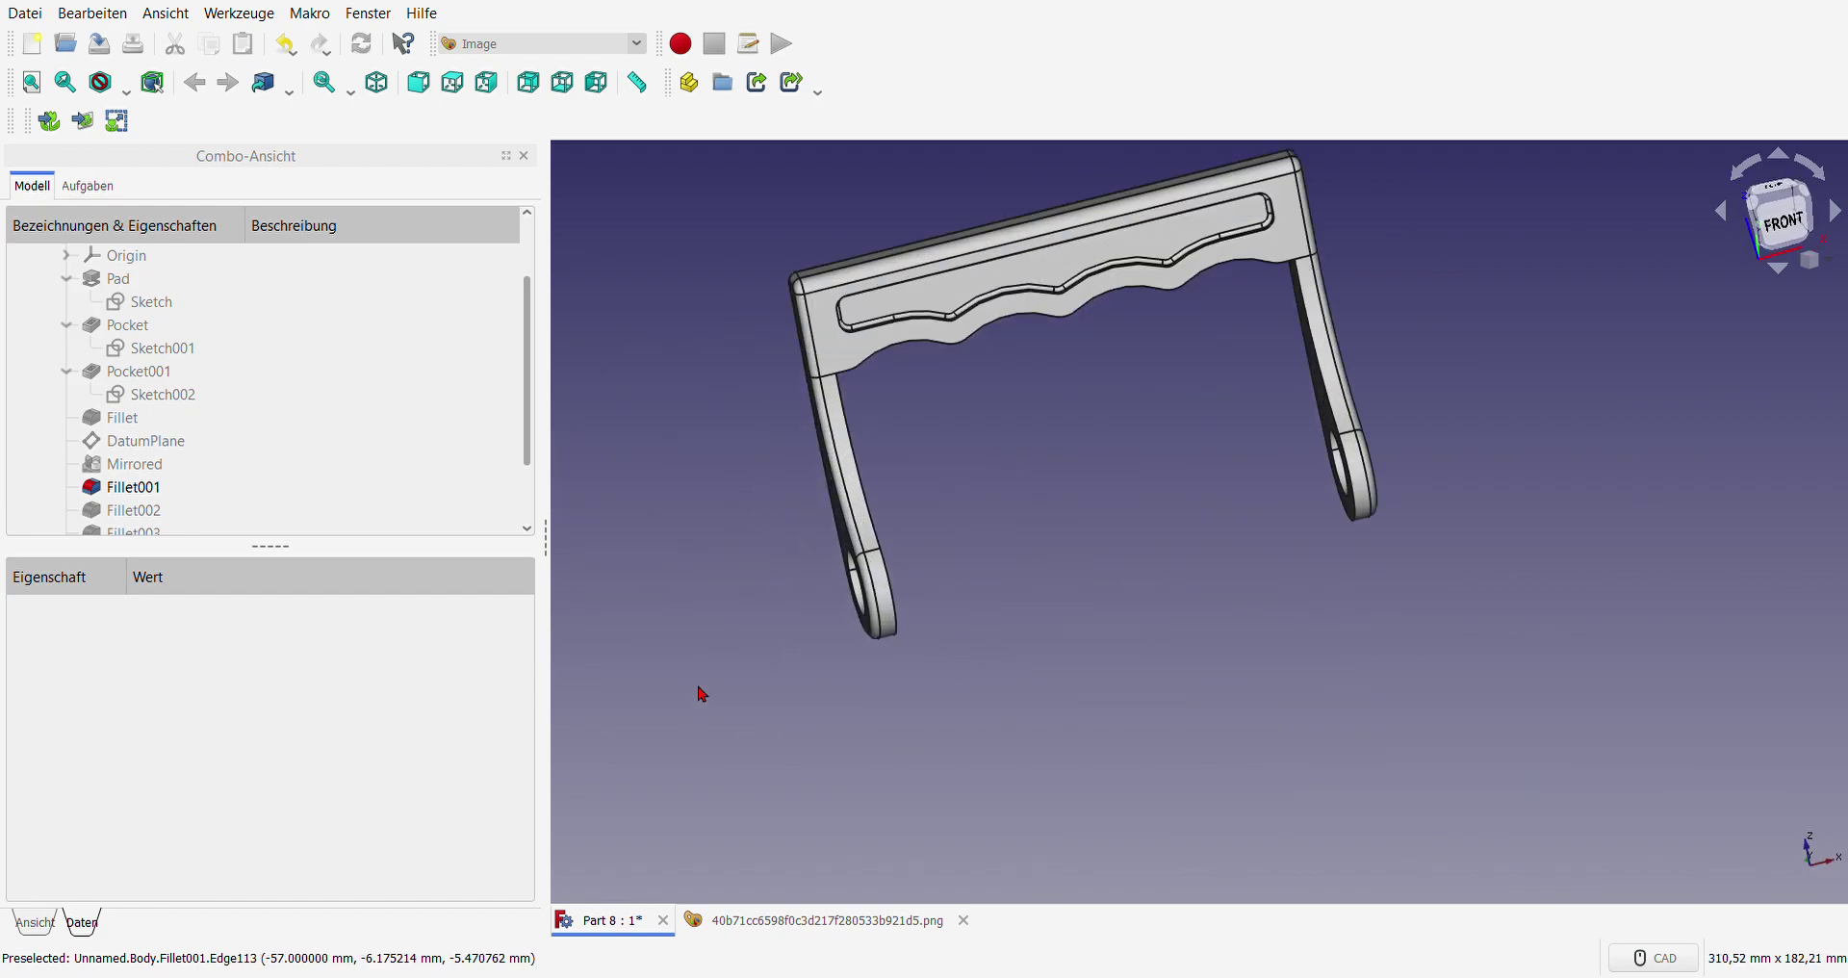
double_click(122, 491)
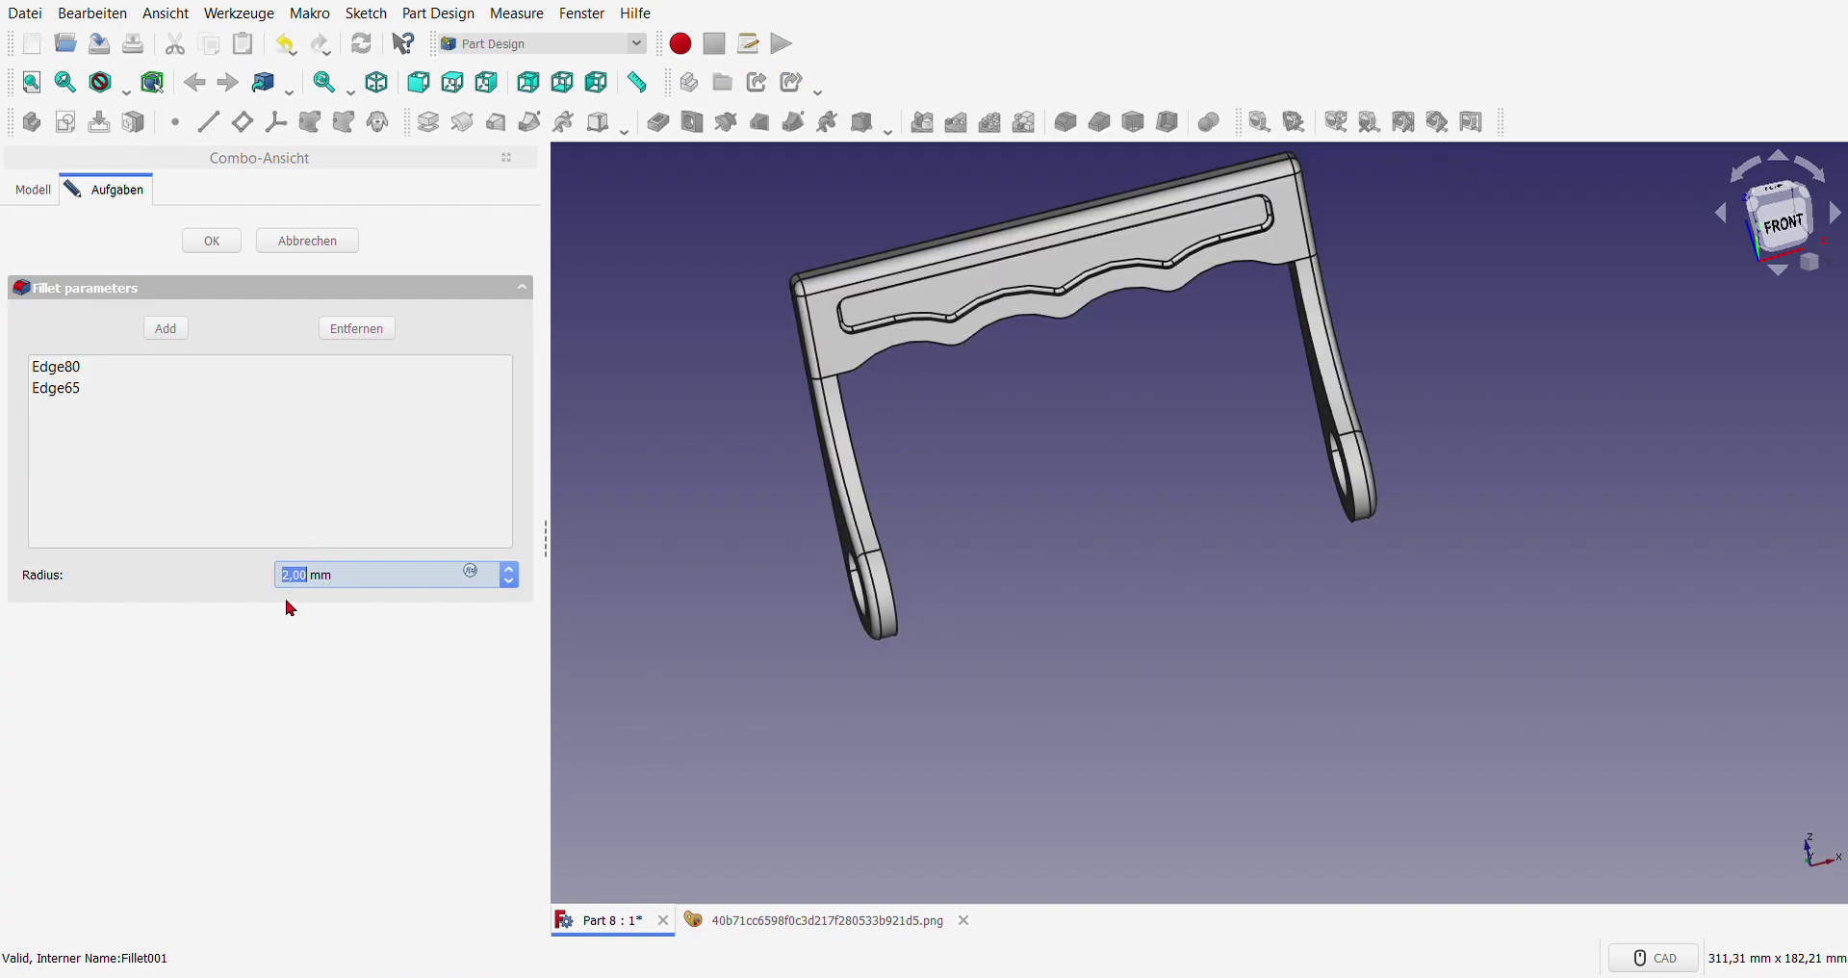
left_click(307, 241)
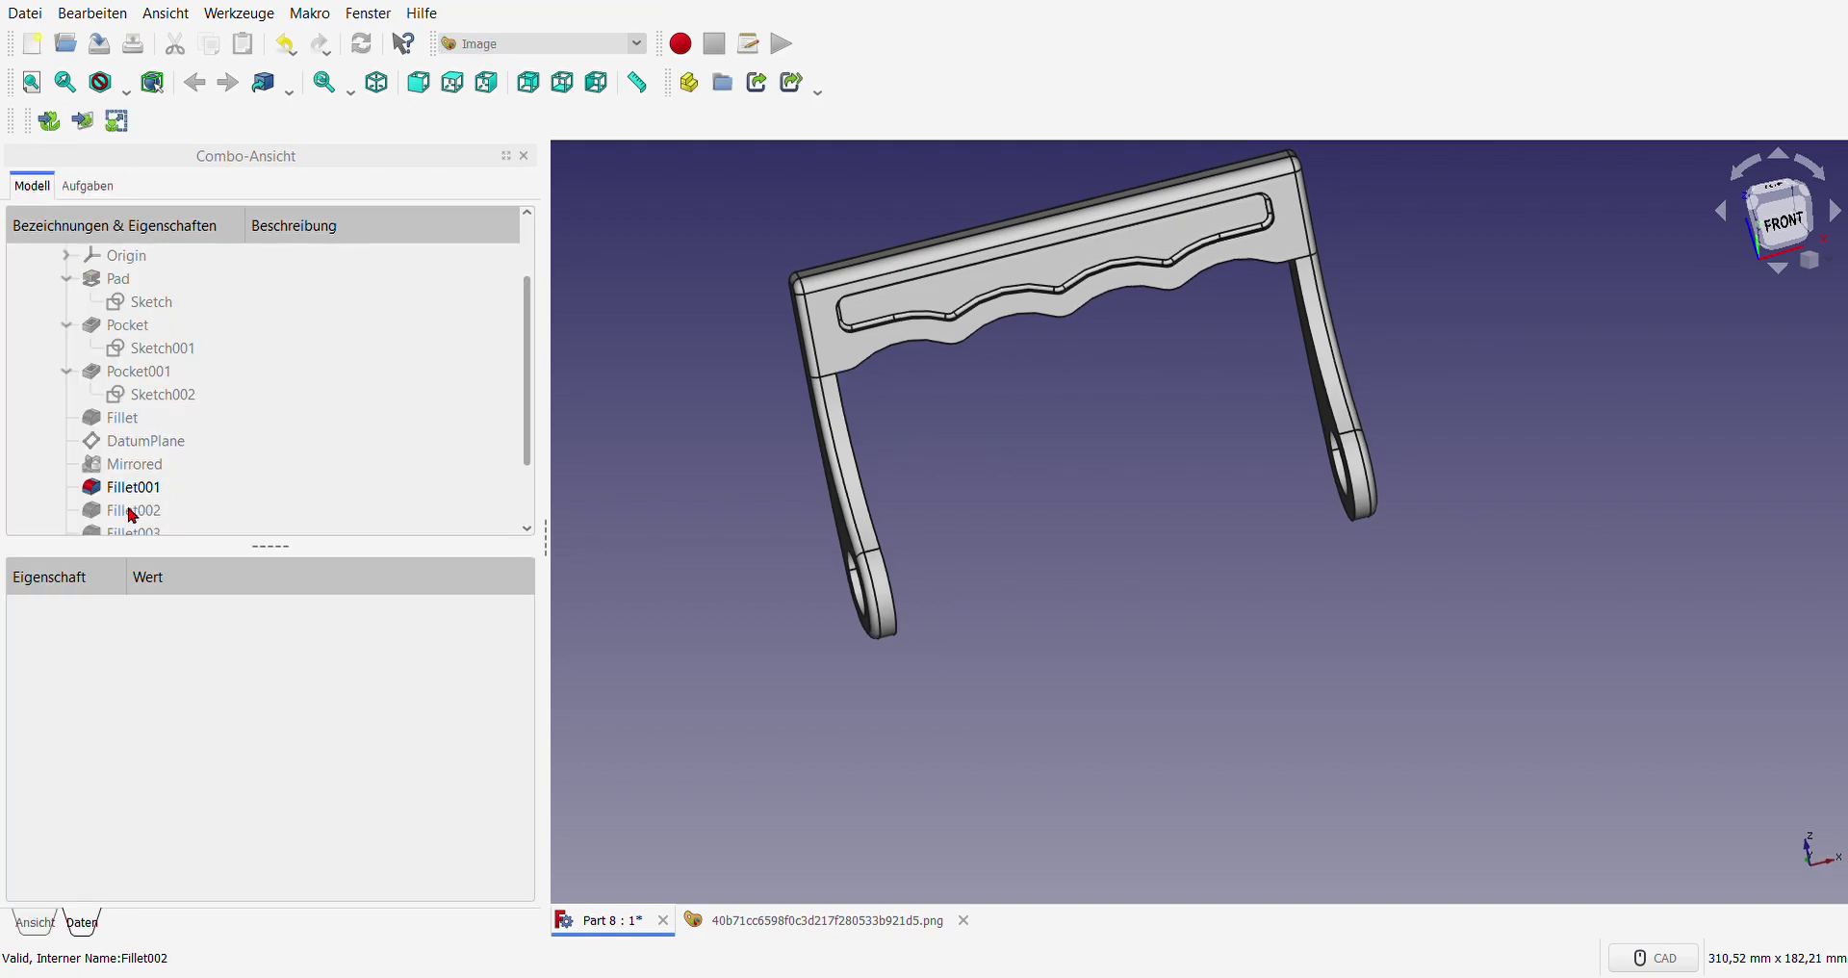
- Show Fillet002 and review its 2 mm rounds on Edge44 and Edge63 without changes
left_click(133, 517)
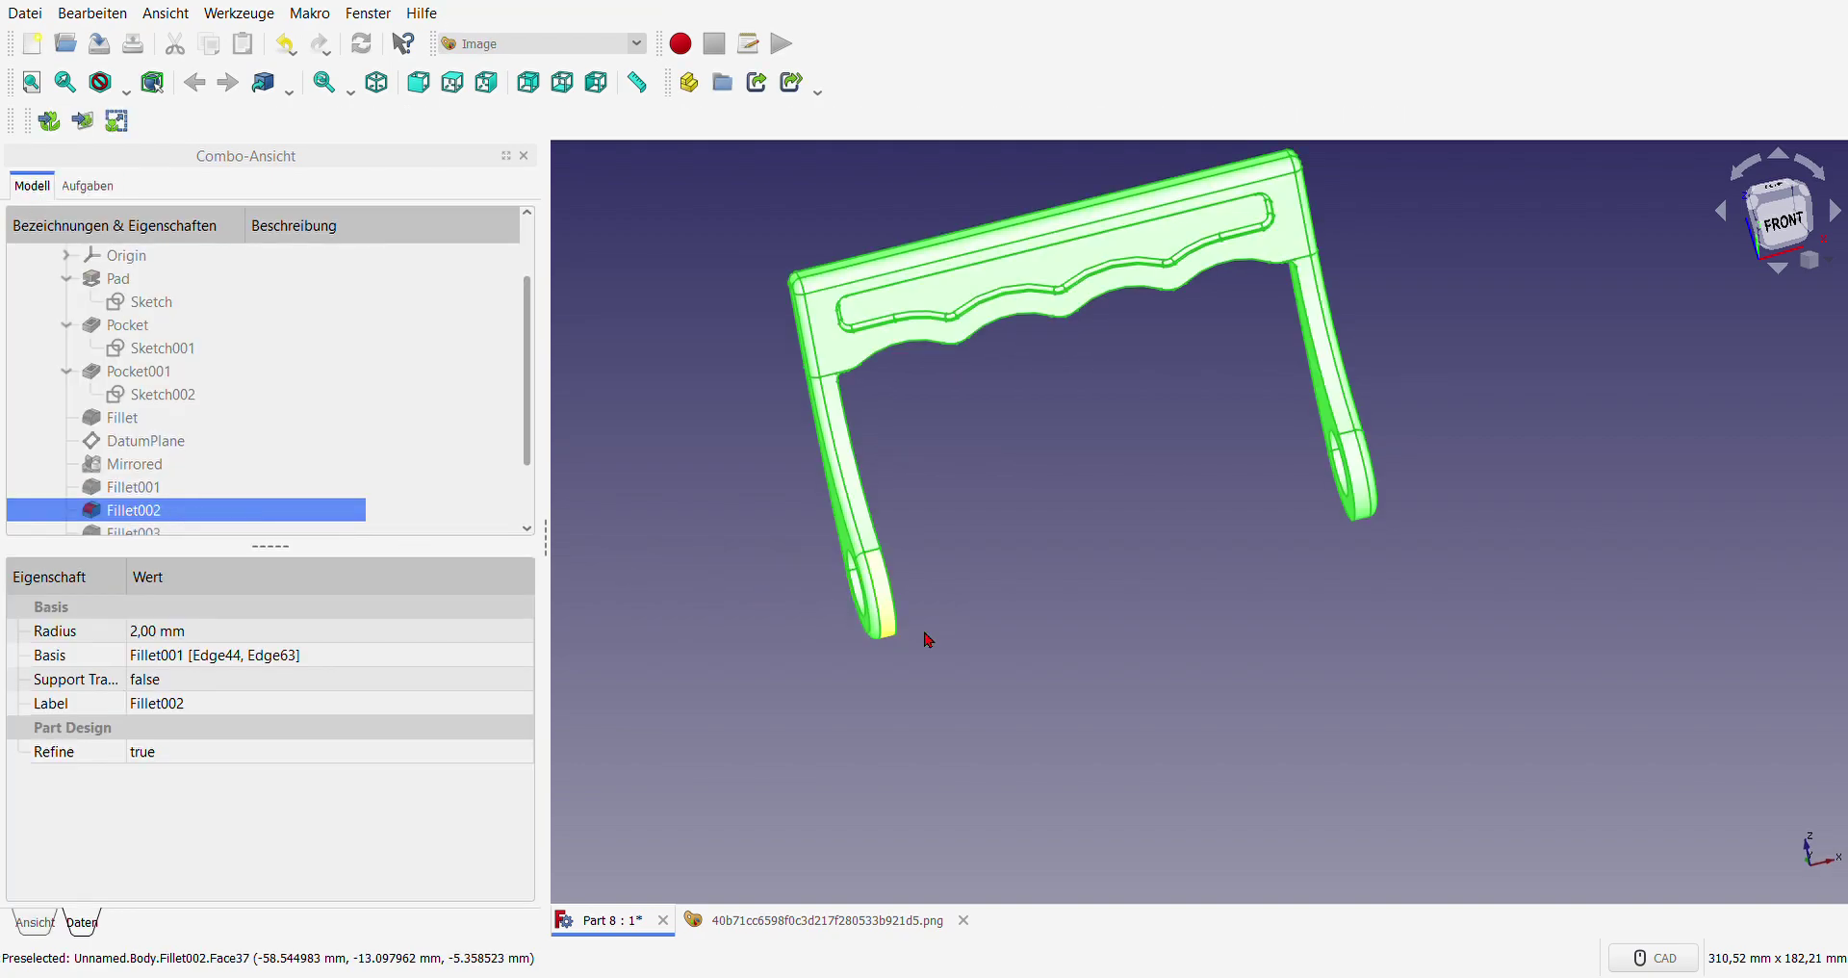
left_click(1101, 672)
mouse_move(1101, 672)
middle_mouse_down()
mouse_move(1082, 683)
mouse_move(1056, 504)
middle_mouse_up()
scroll(1071, 705, "up", 4)
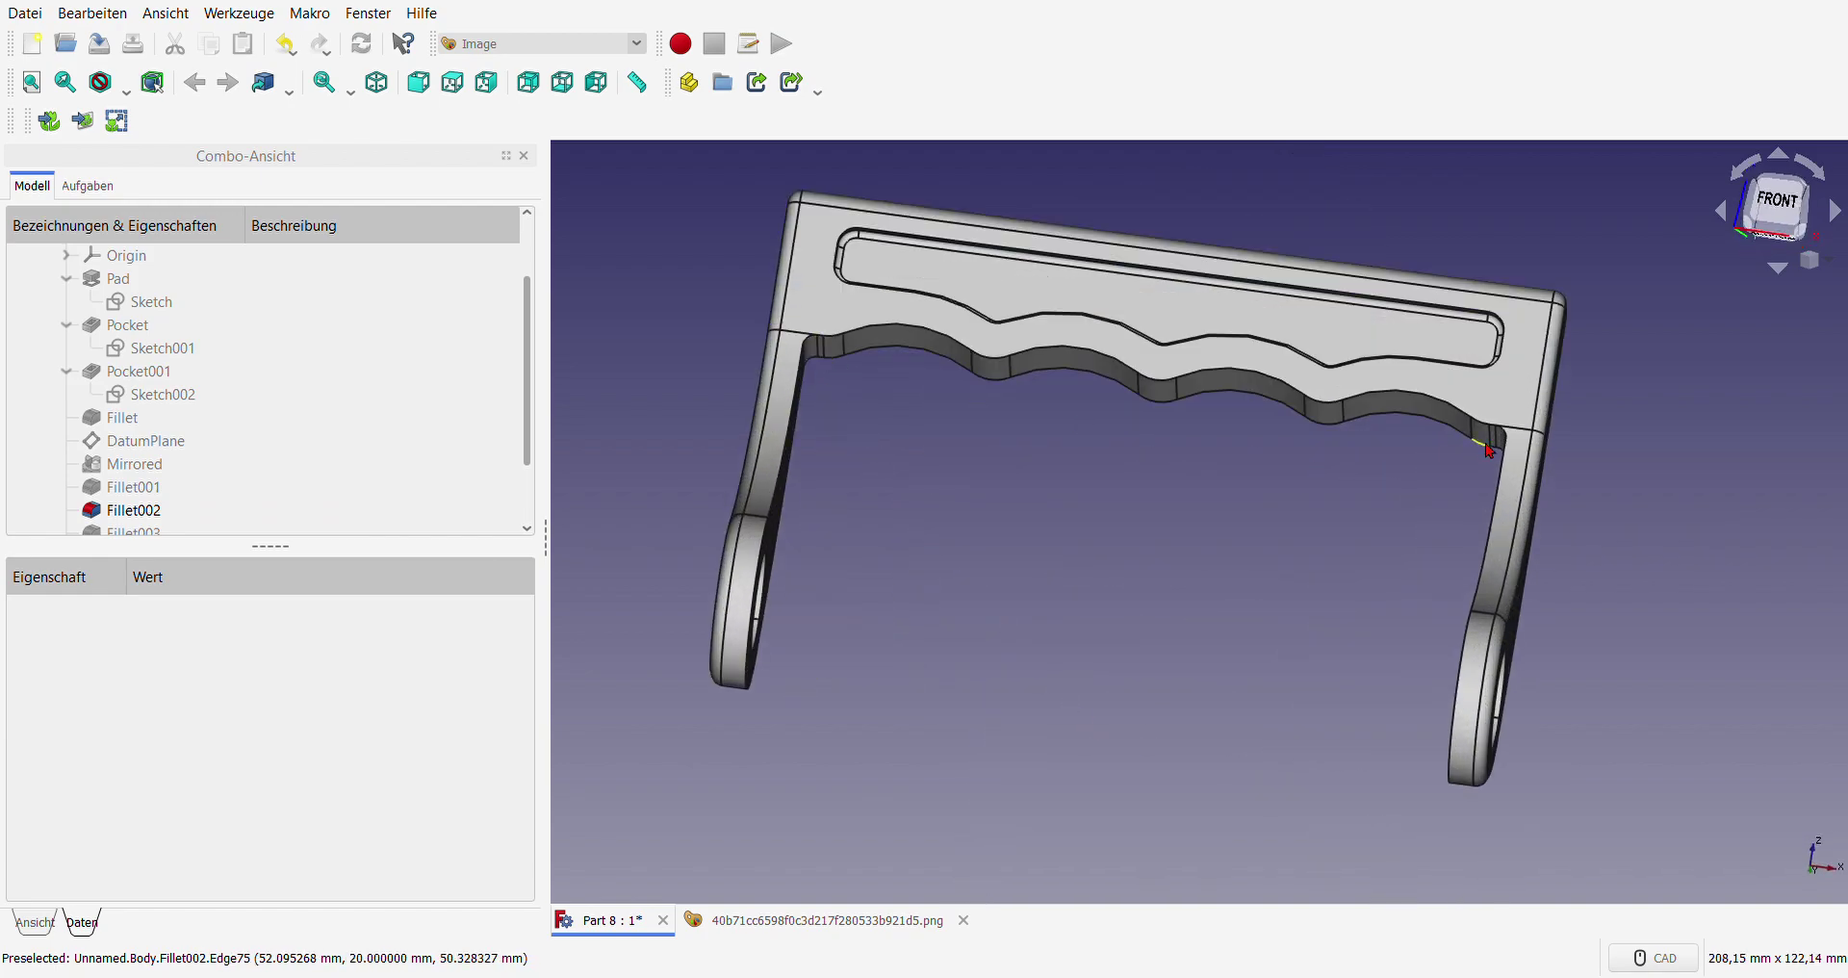
double_click(128, 512)
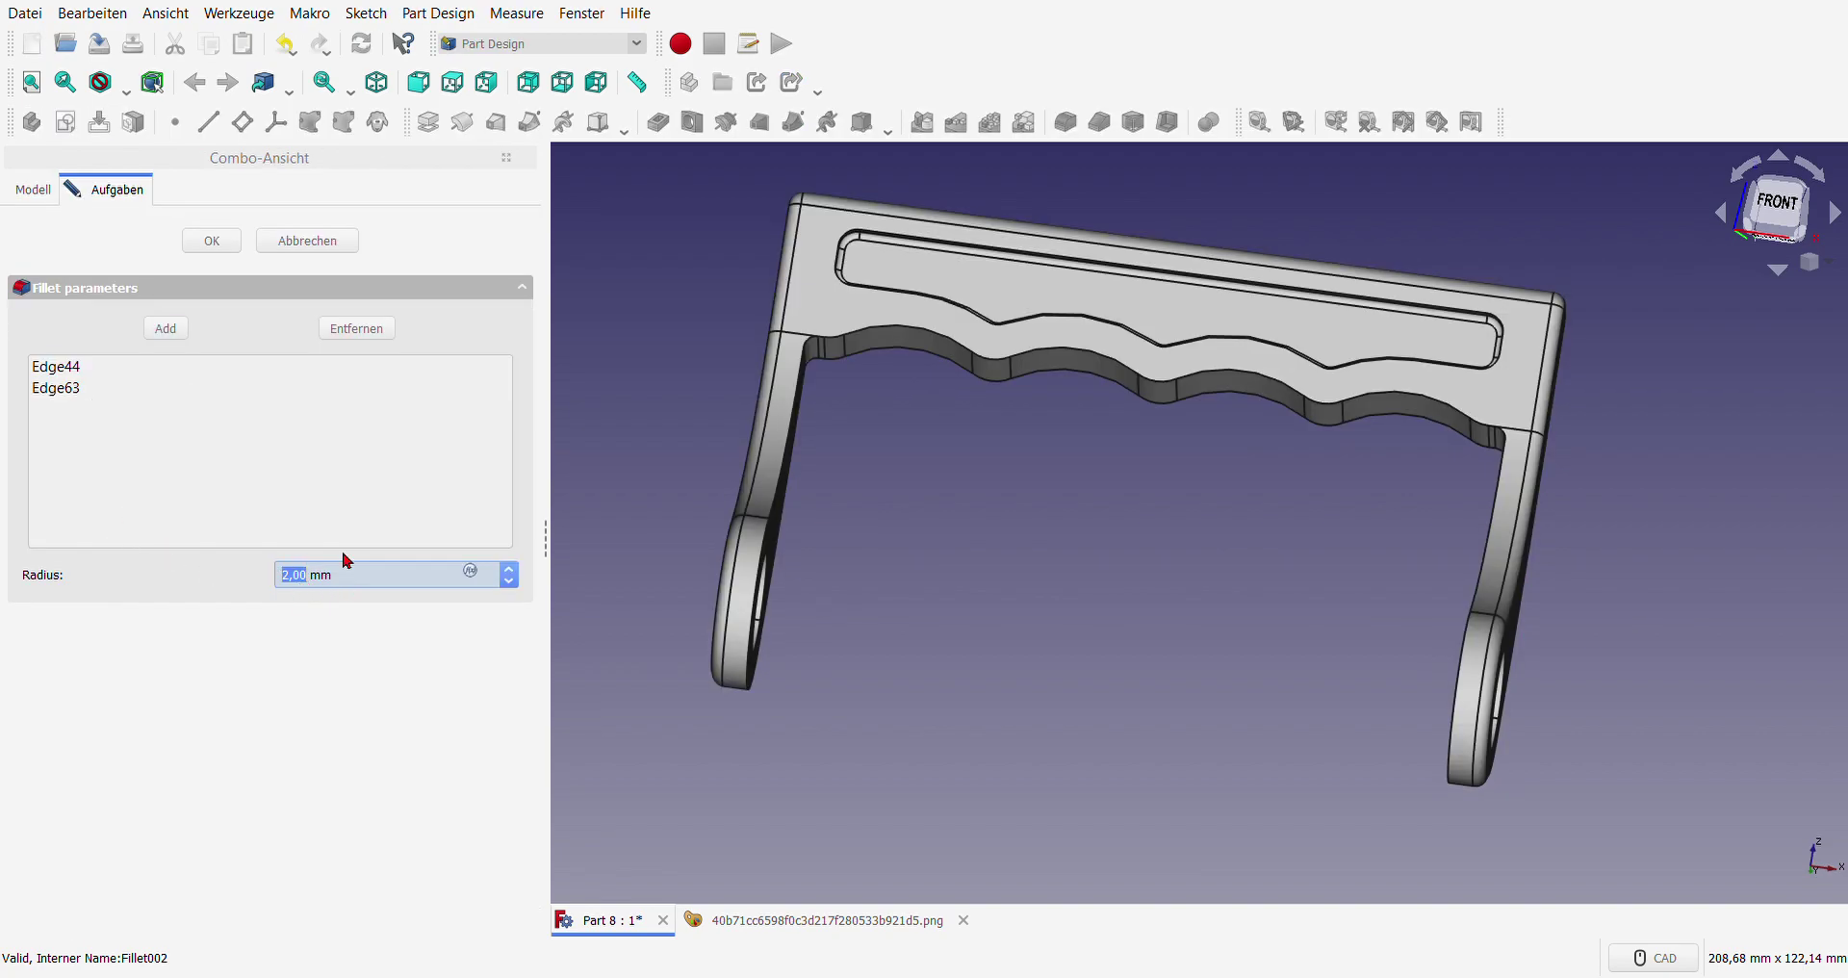
left_click(316, 242)
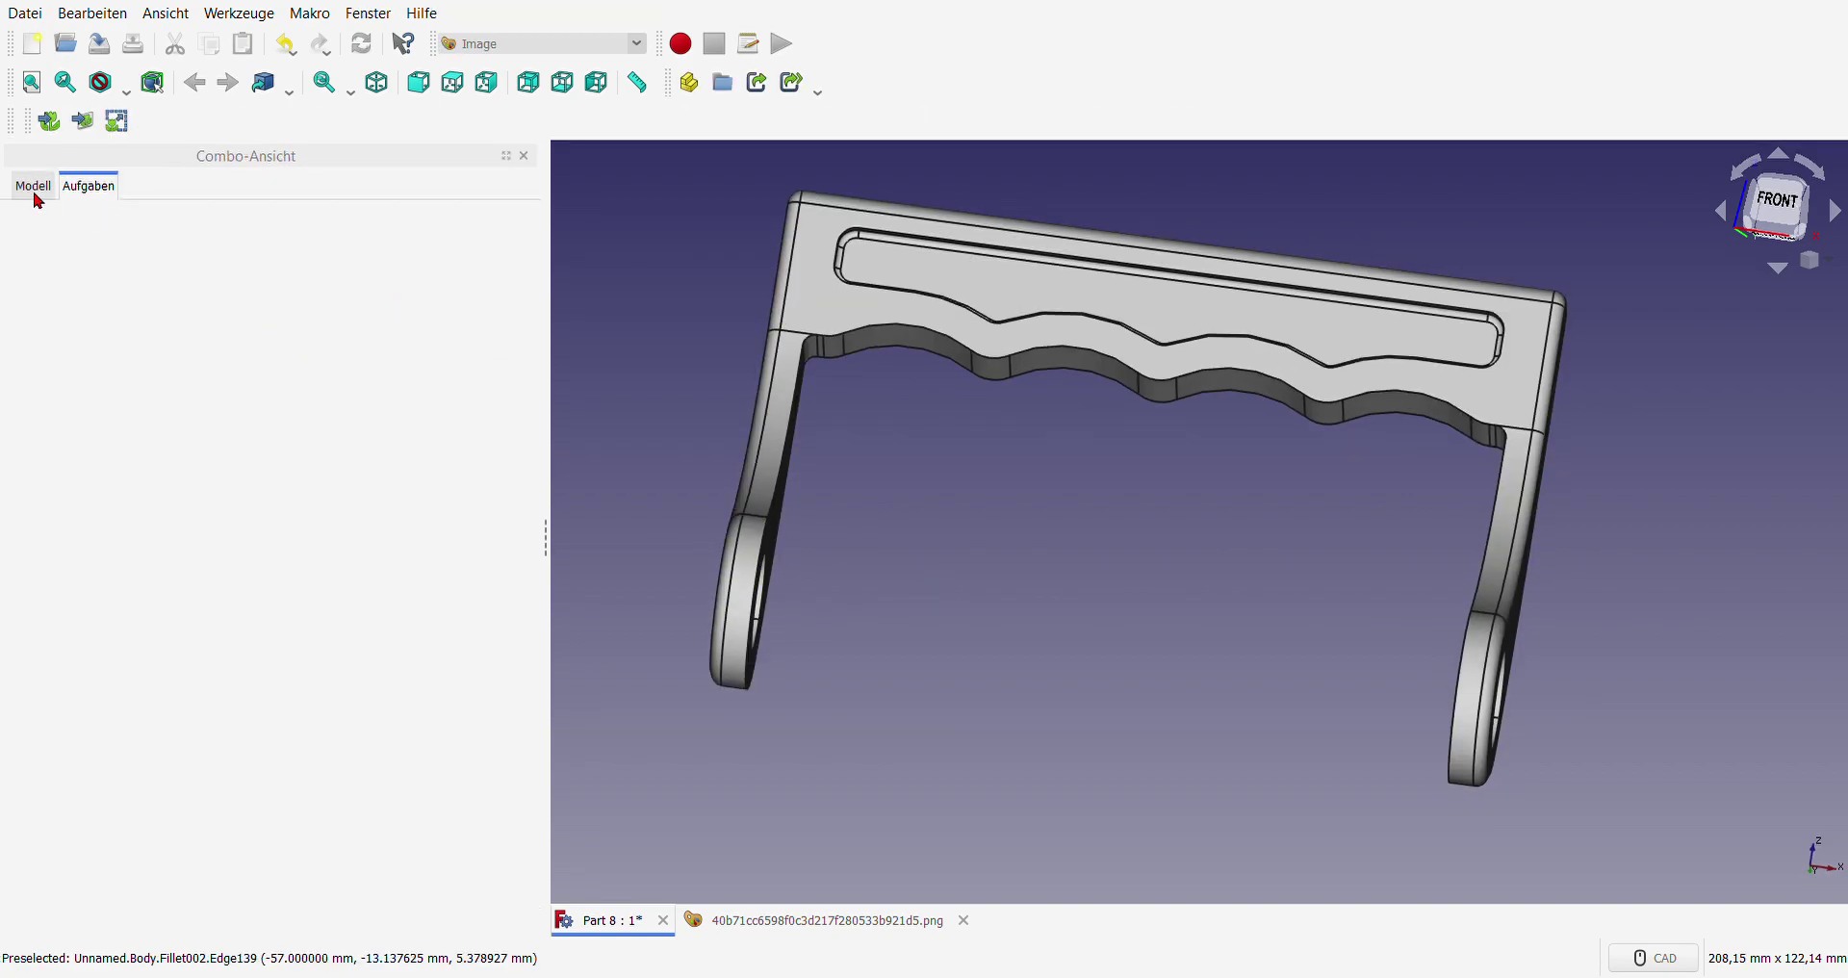
left_click(32, 186)
scroll(213, 516, "down", 1)
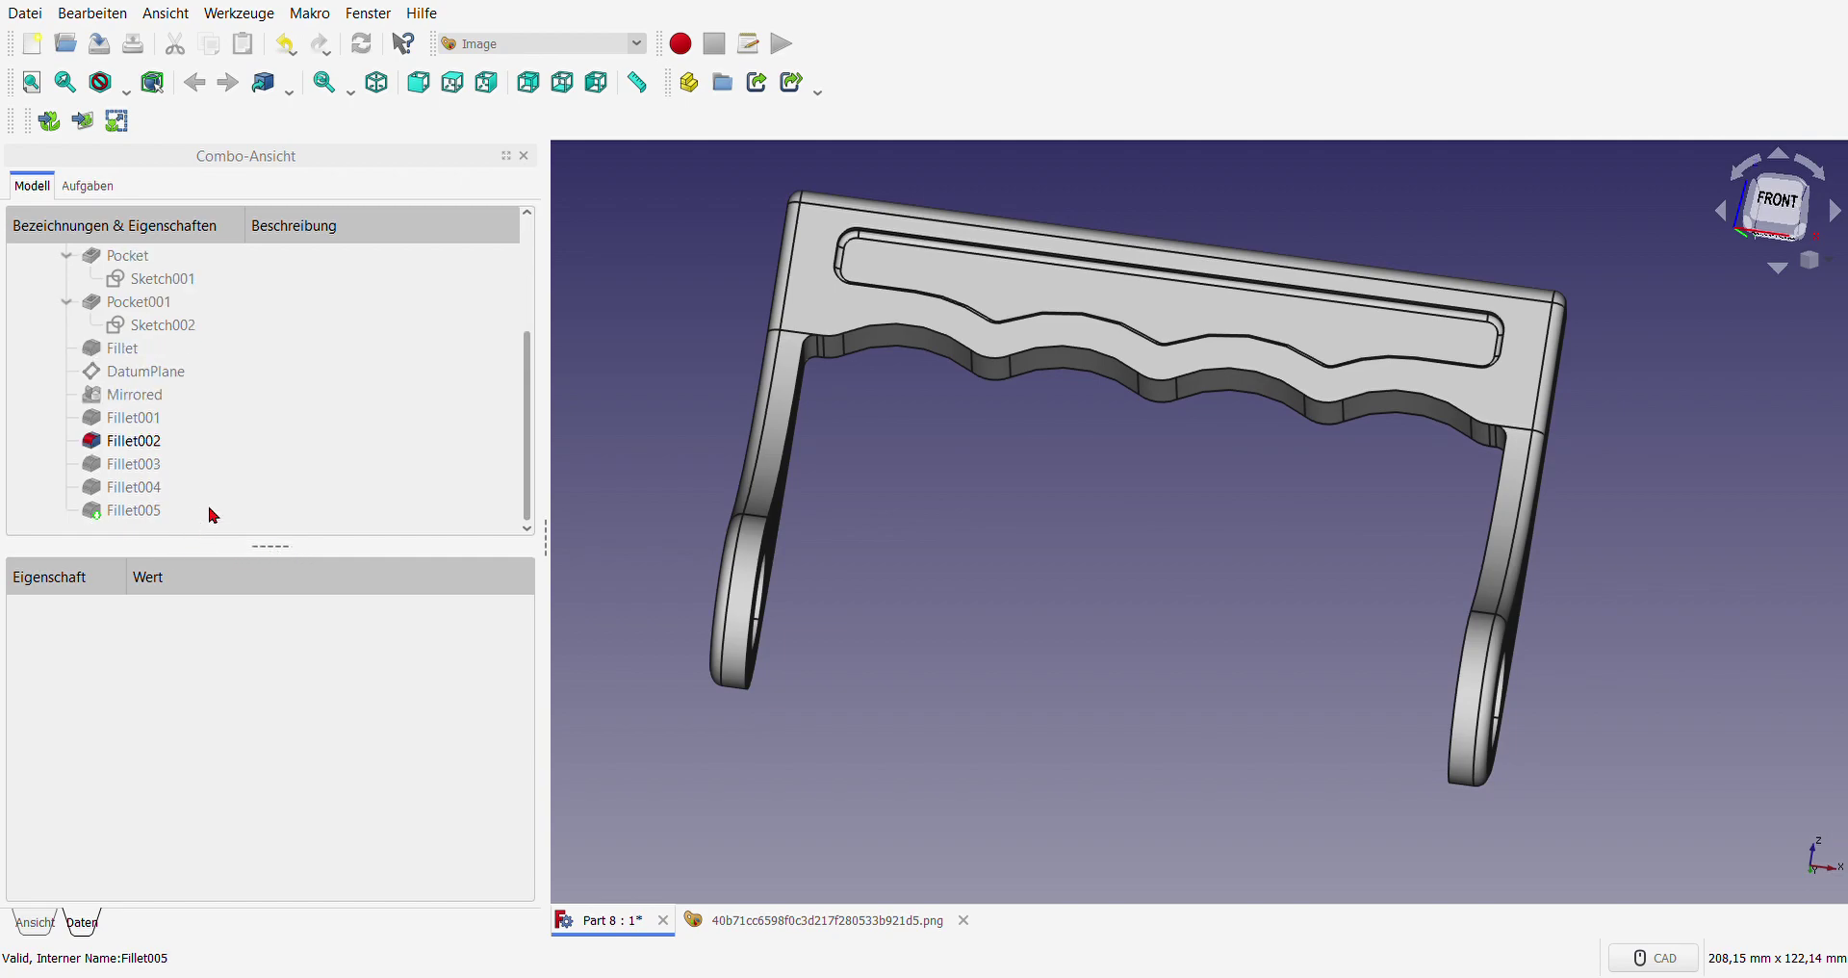
- Make Fillet003 the visible stage and inspect the handle from below and edge-on
left_click(141, 468)
key("space")
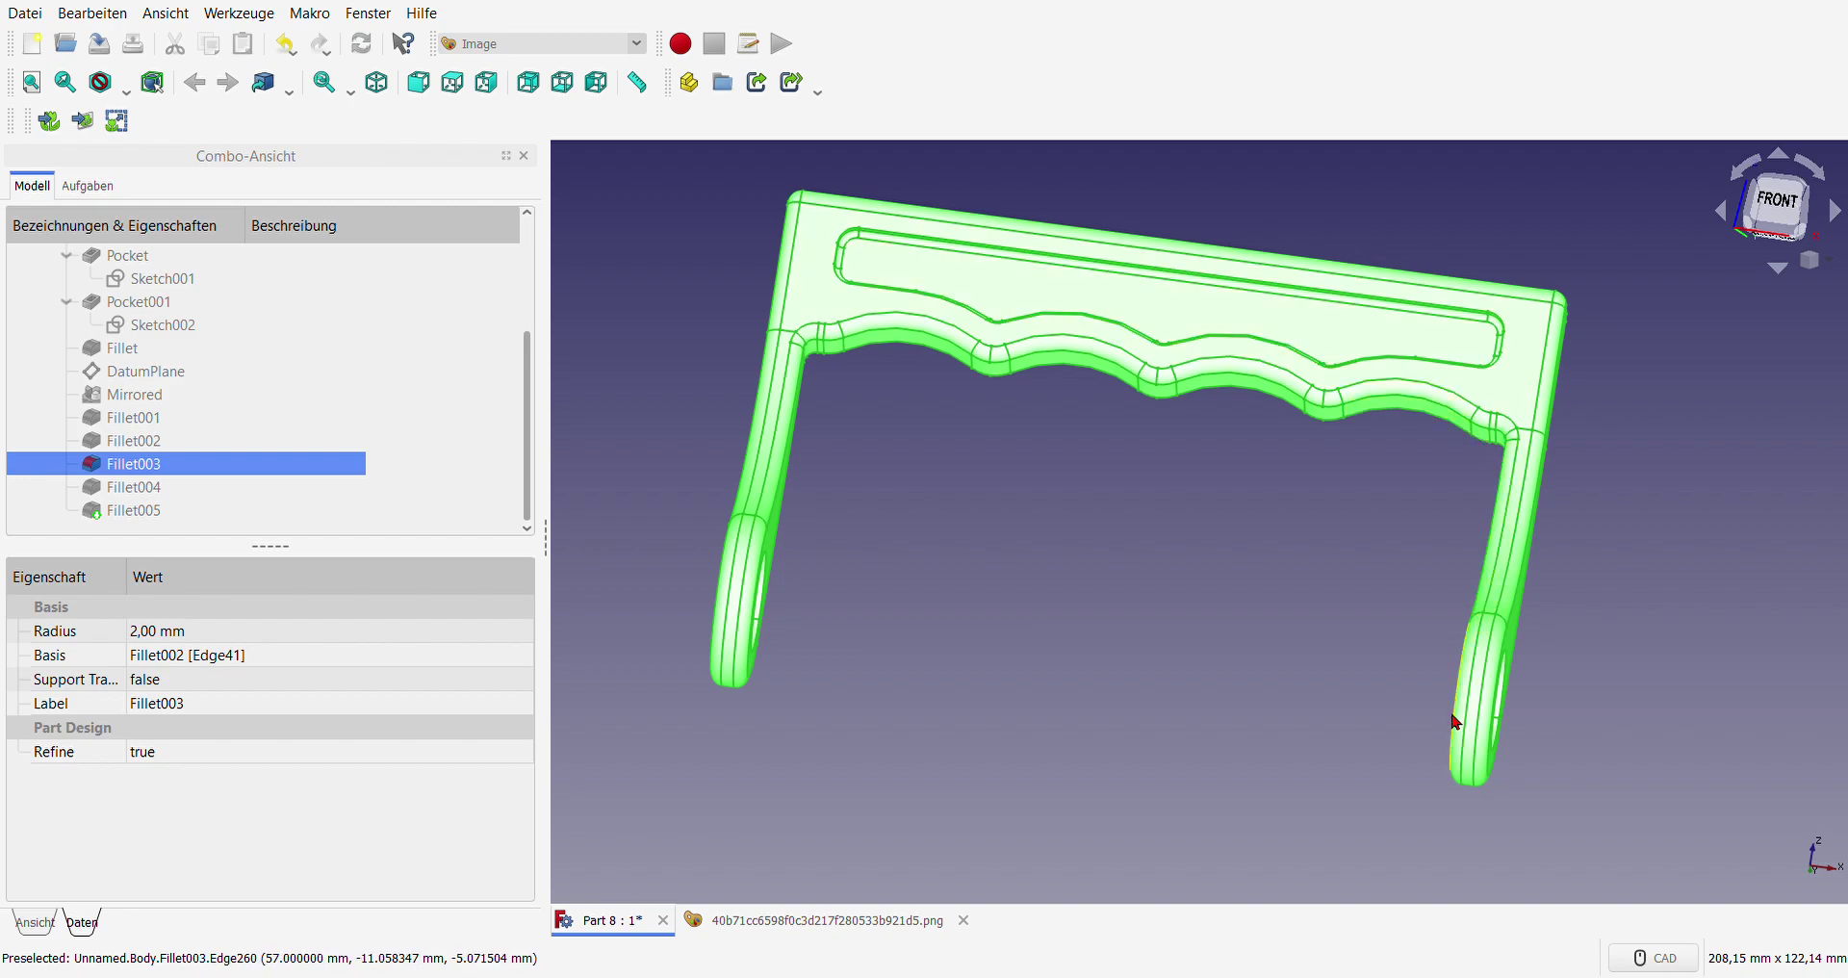
middle_click_drag(1034, 587, 1082, 575)
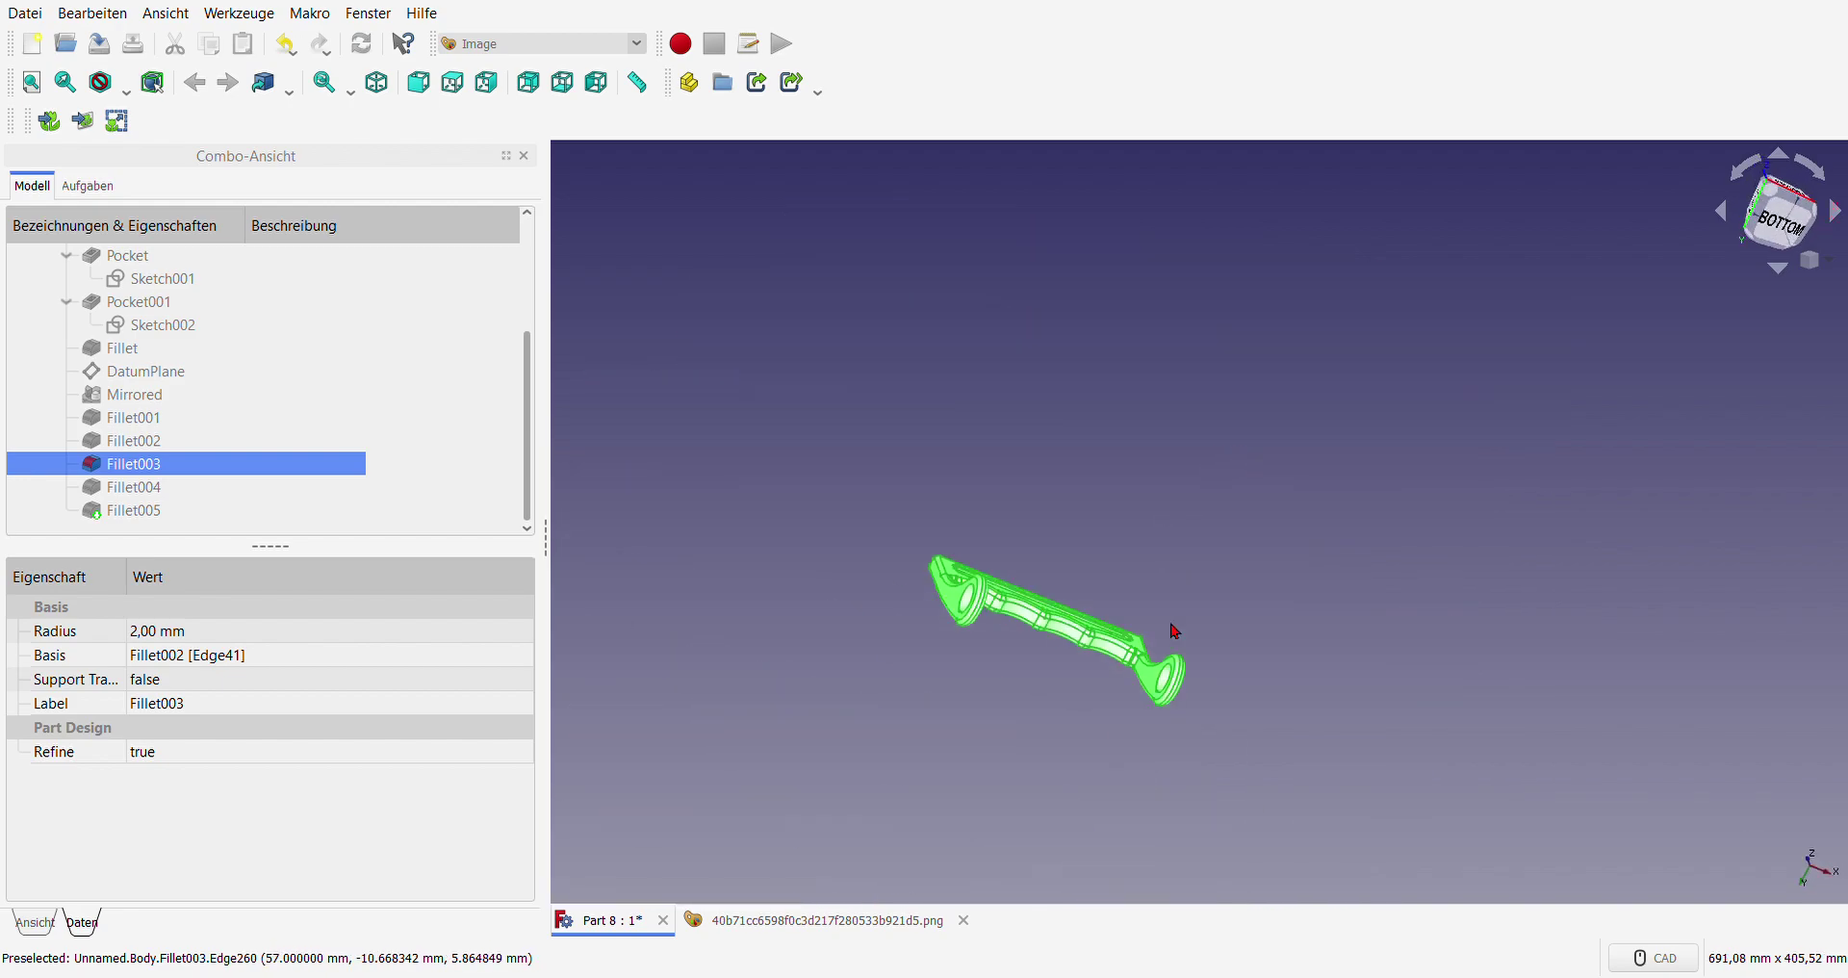
scroll(1082, 575, "down", 5)
scroll(977, 756, "up", 2)
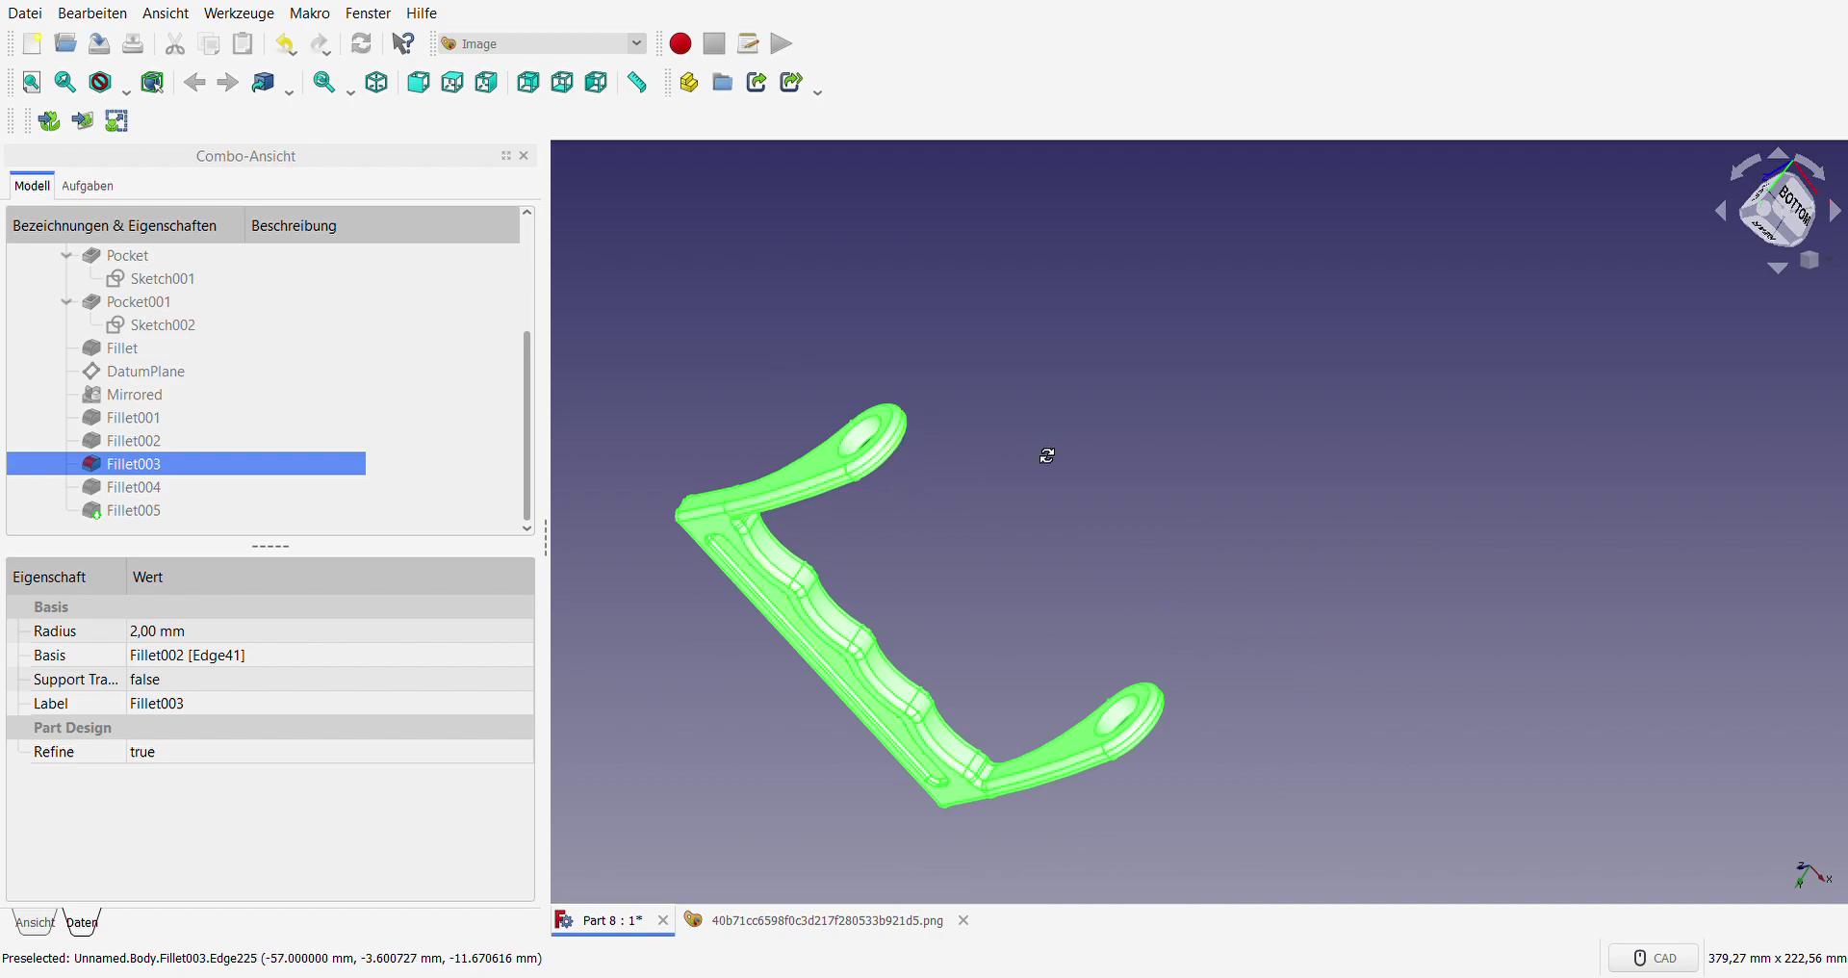
middle_click_drag(1047, 453, 1043, 639)
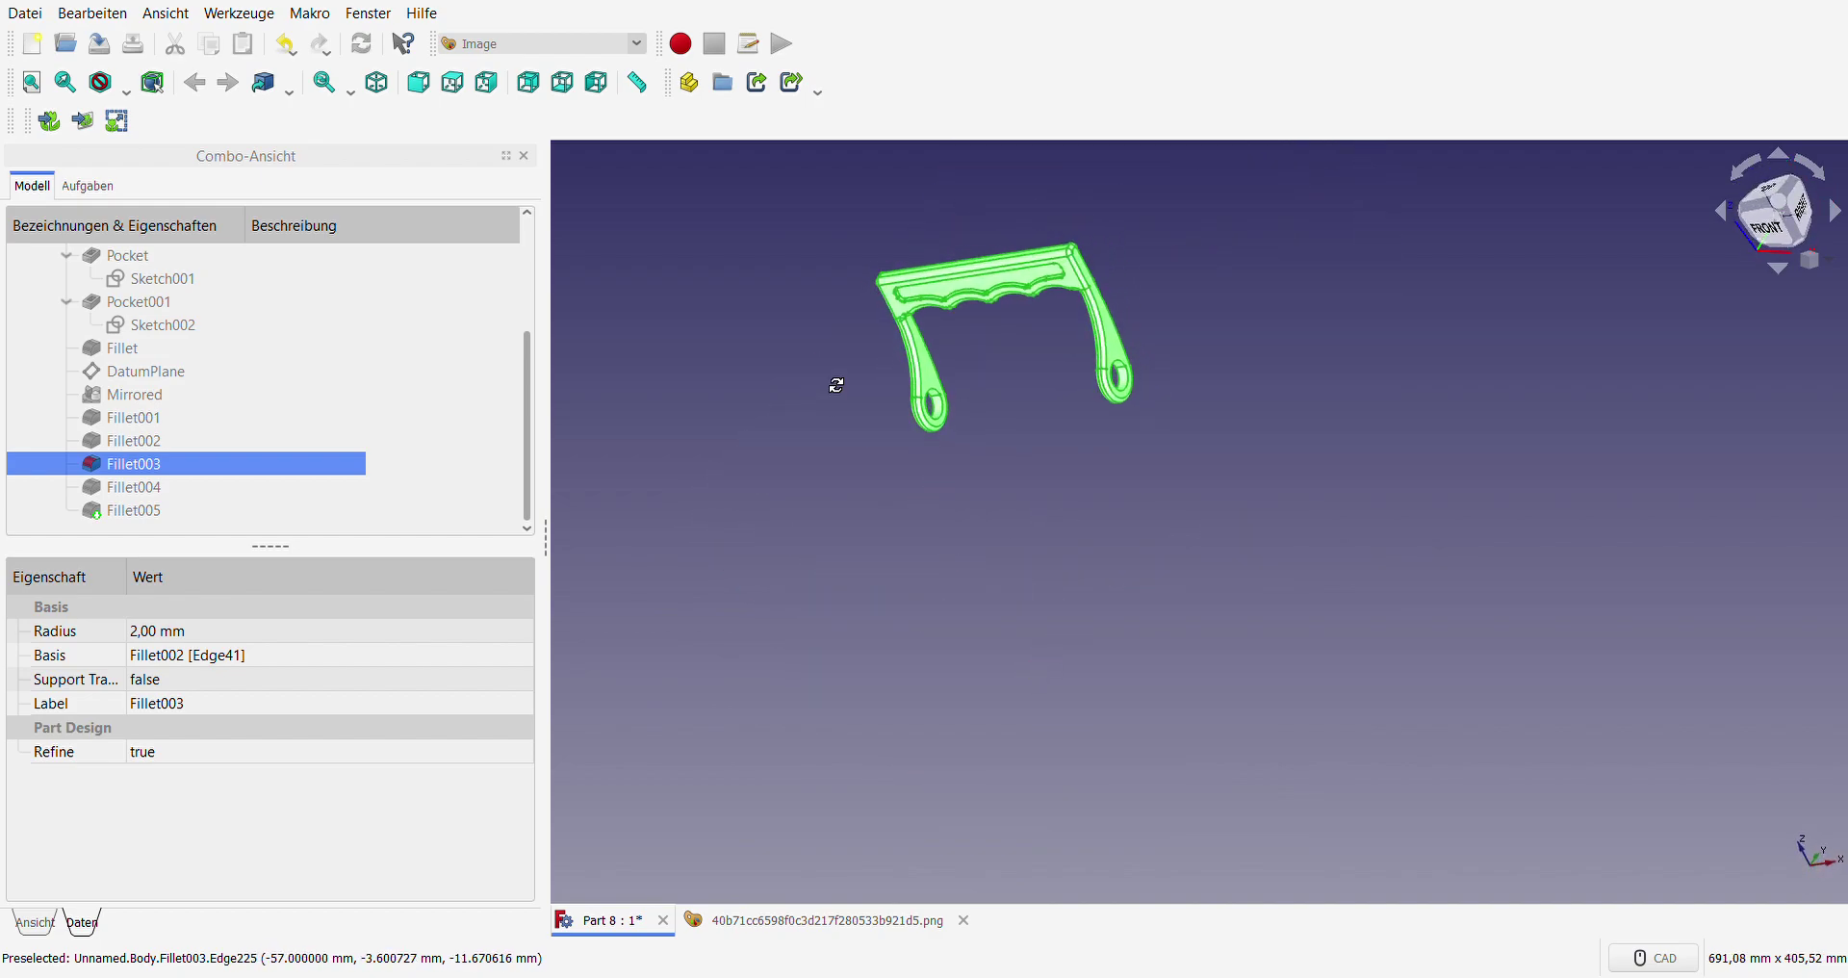
- Check Fillet003's 2 mm round on Edge41 without changes and return to the feature tree
double_click(133, 464)
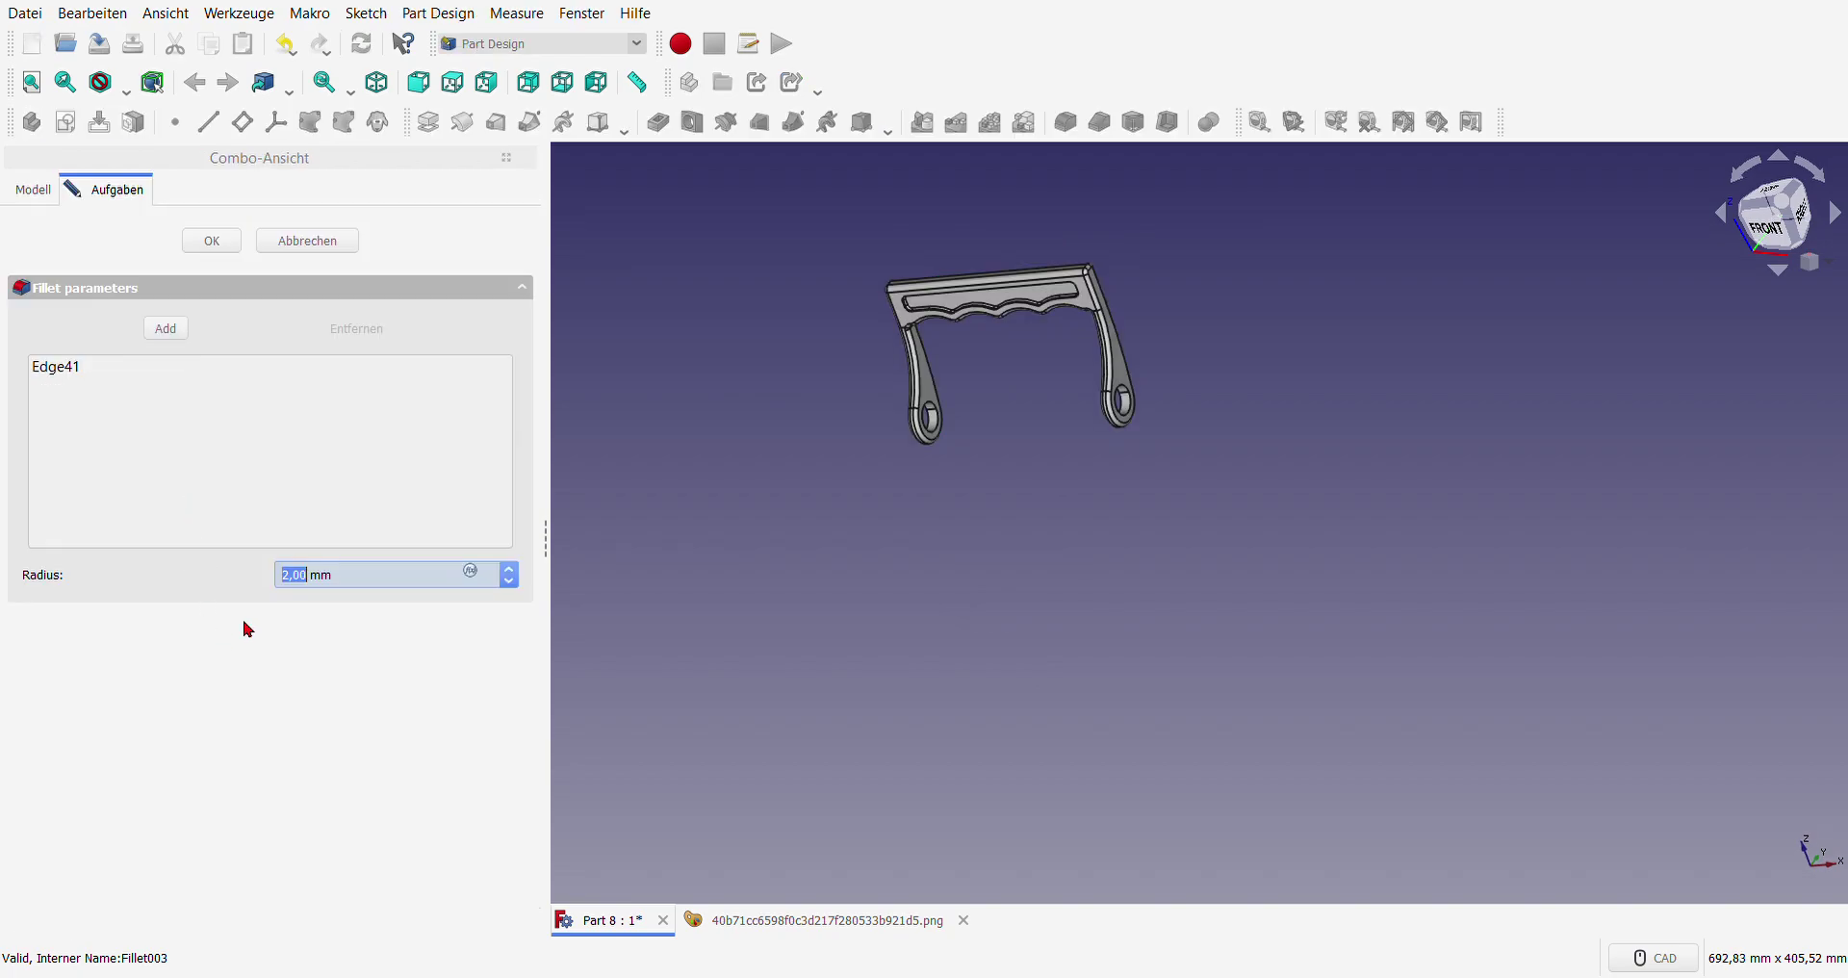
left_click(307, 240)
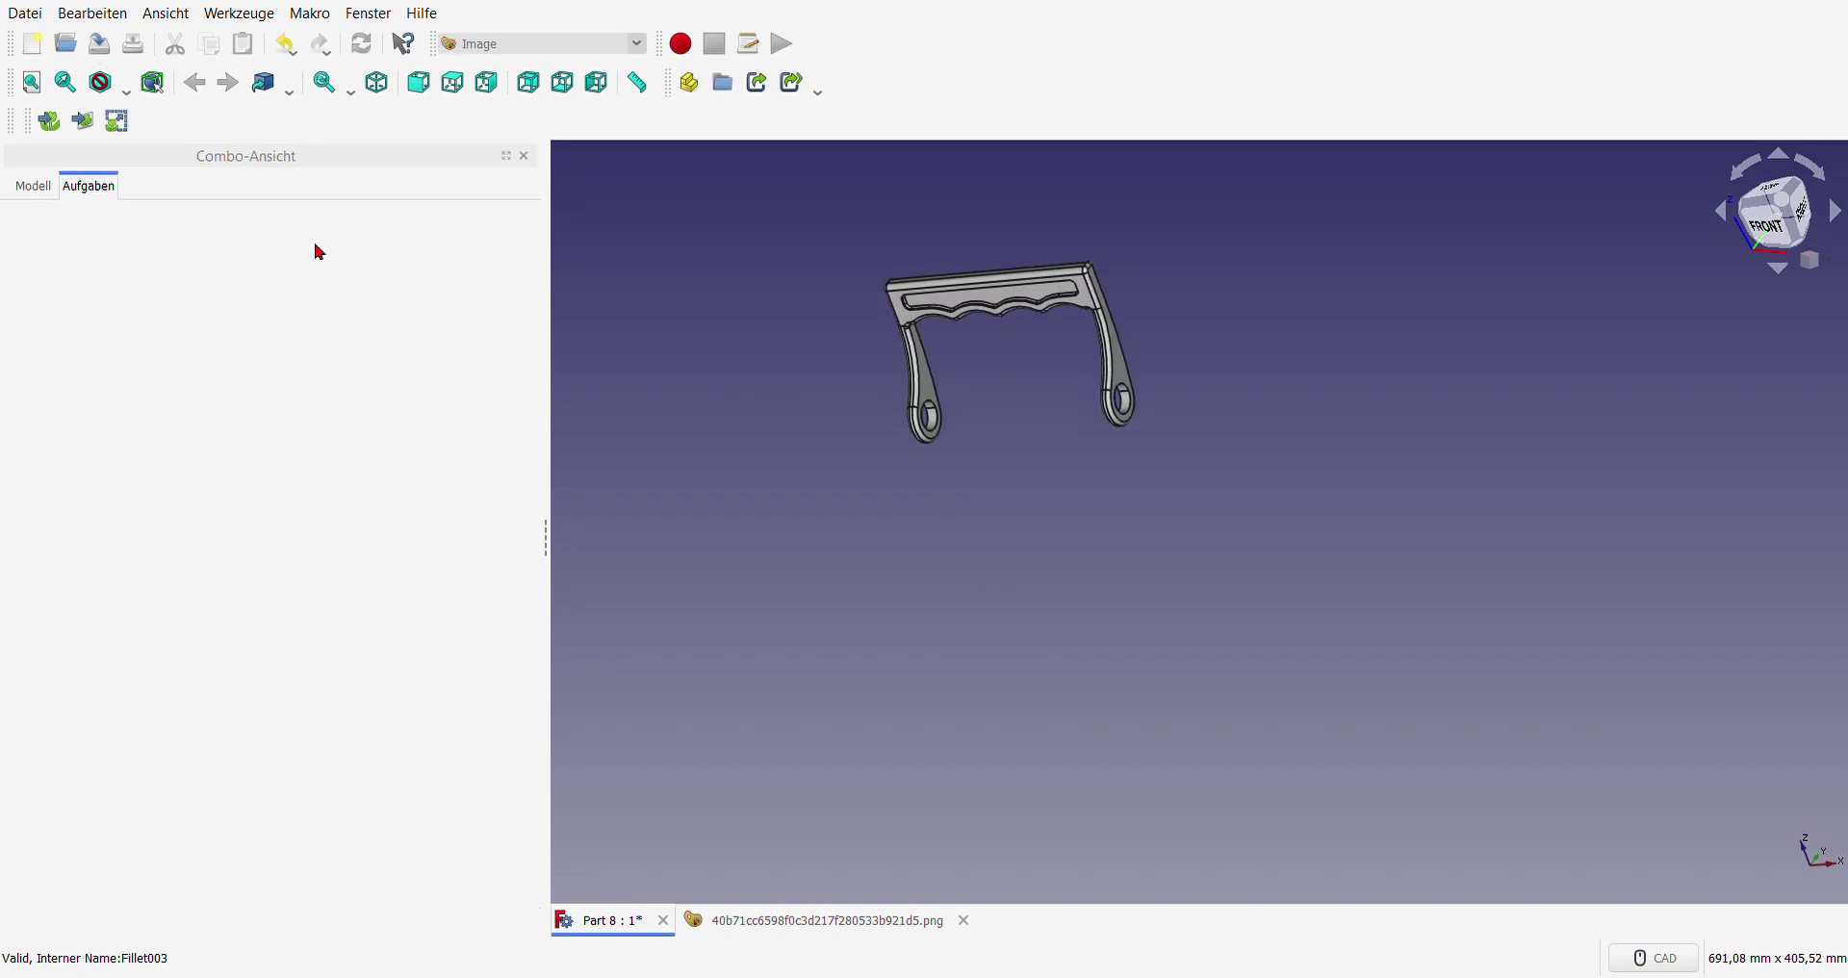
left_click(35, 187)
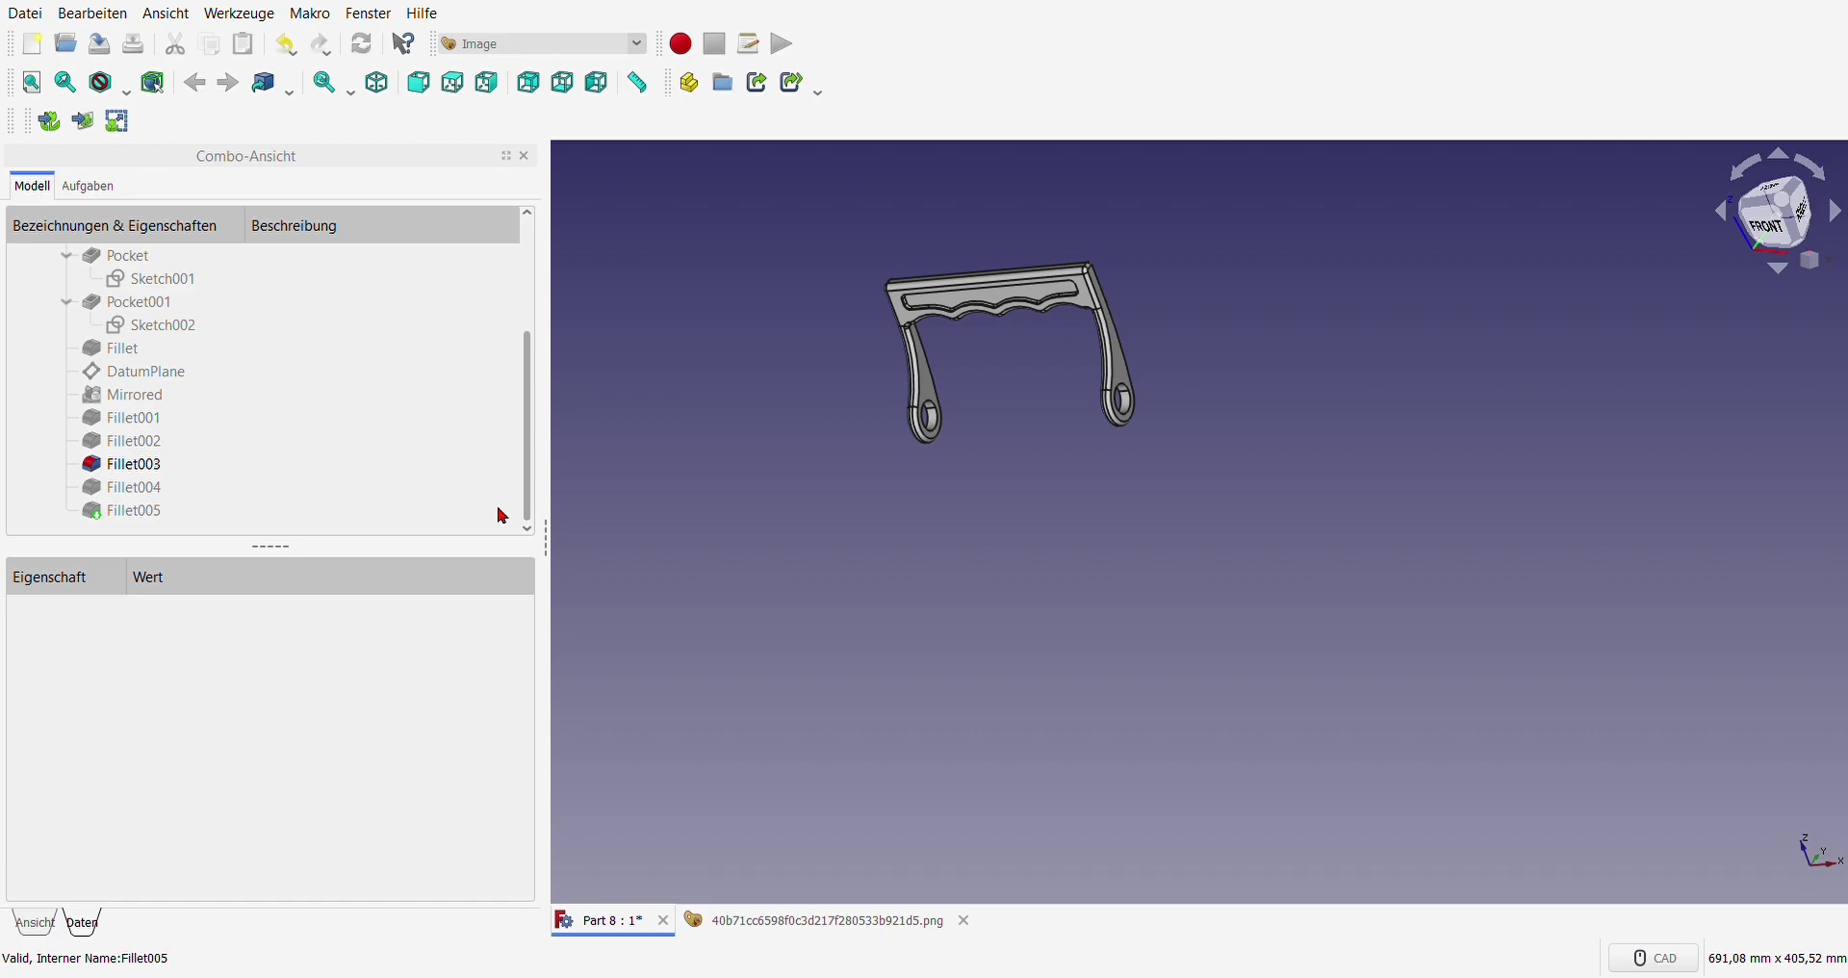
scroll(915, 231, "up", 3)
scroll(905, 270, "up", 2)
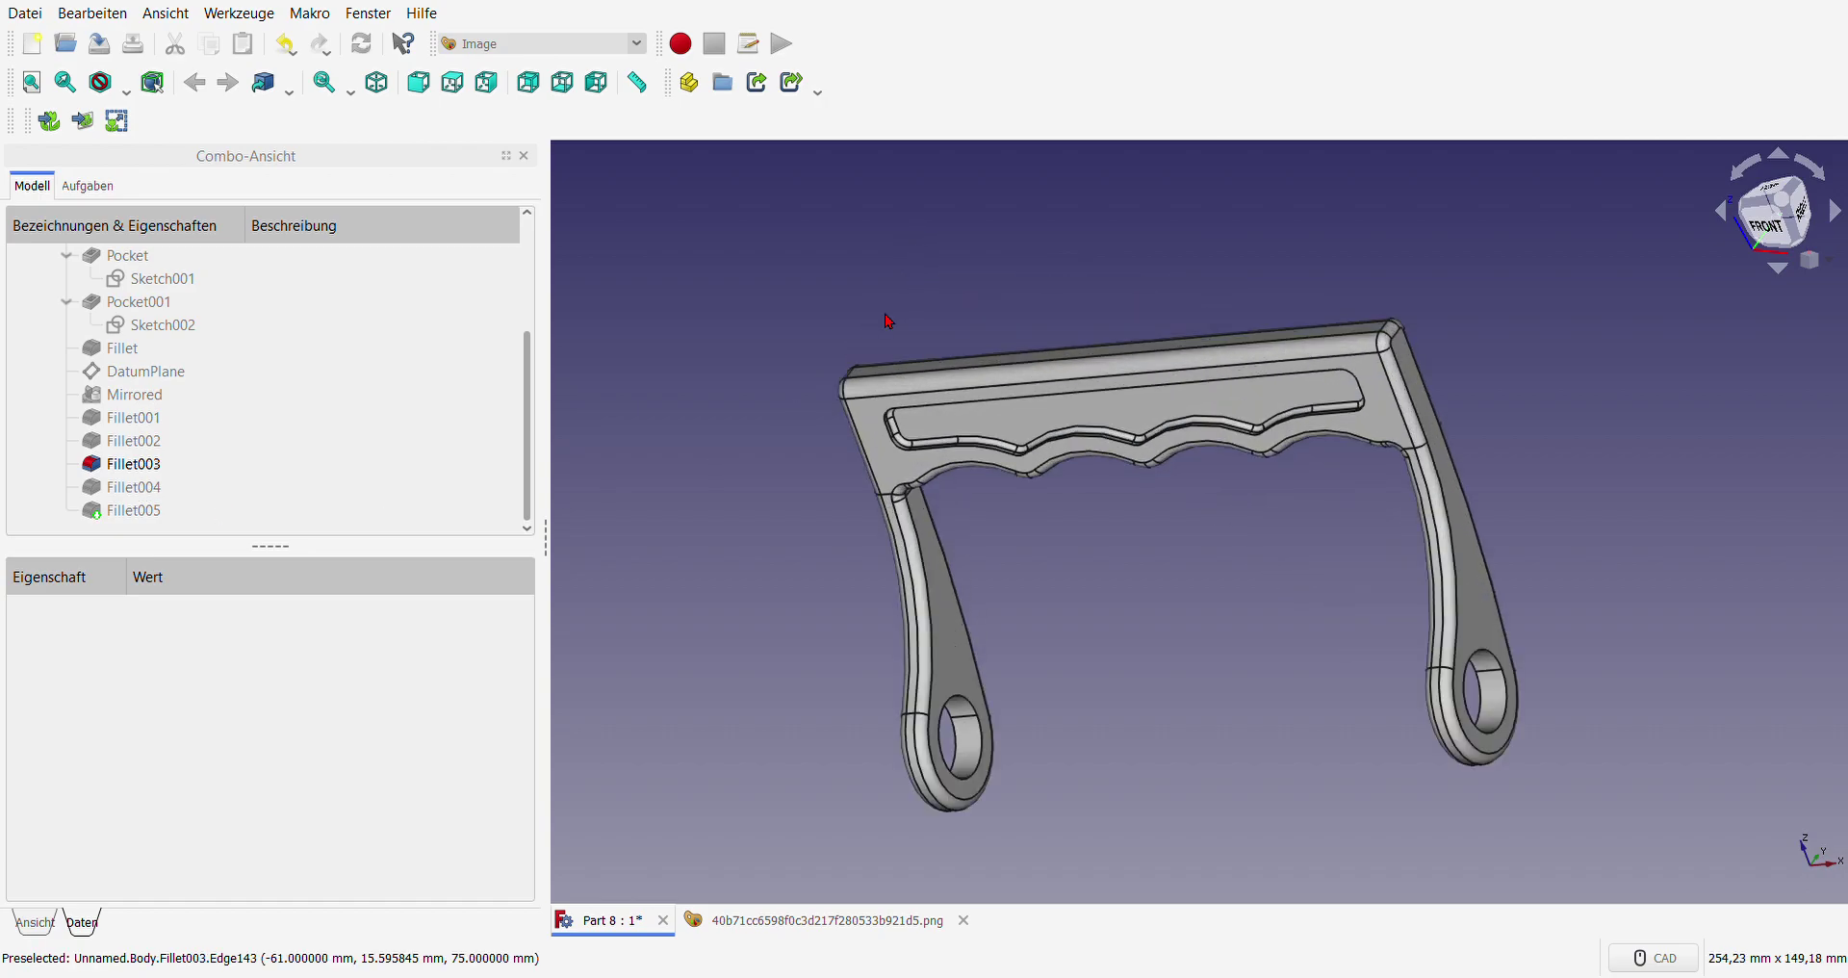
- Display Fillet004 and check its 1.5 mm fillet on Edge229, Edge139, Edge252 and Edge157, unchanged
left_click(131, 489)
key("space")
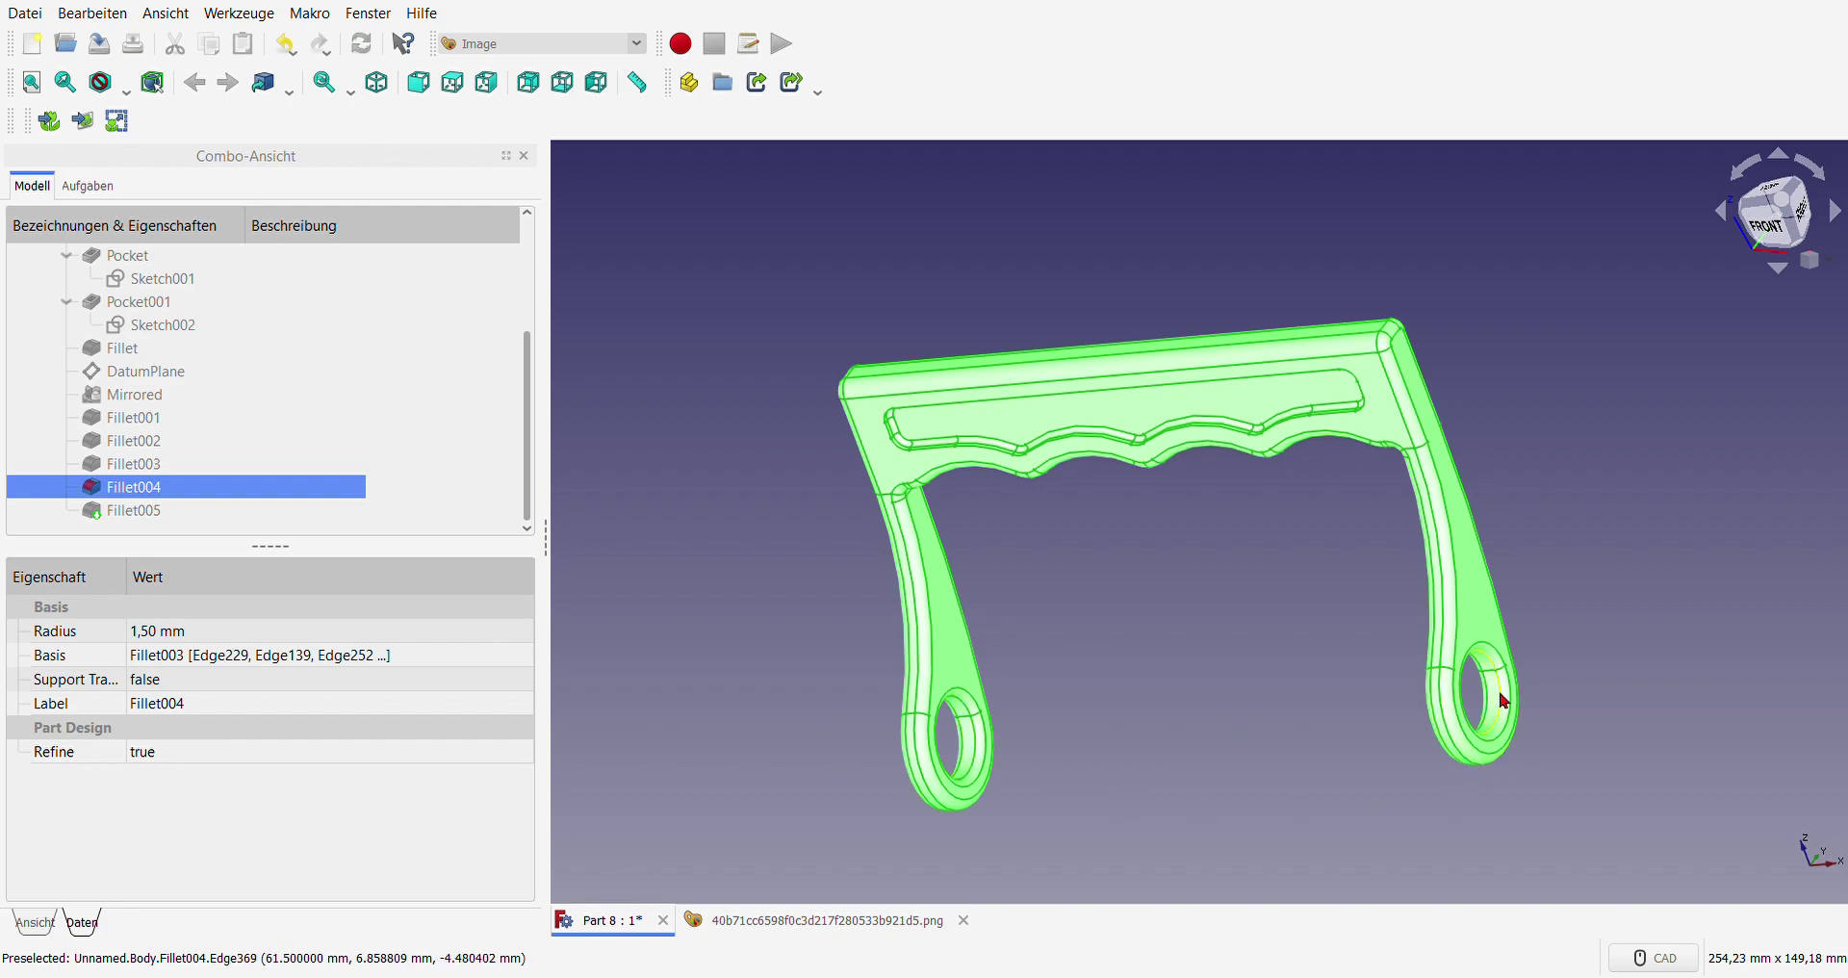
double_click(154, 488)
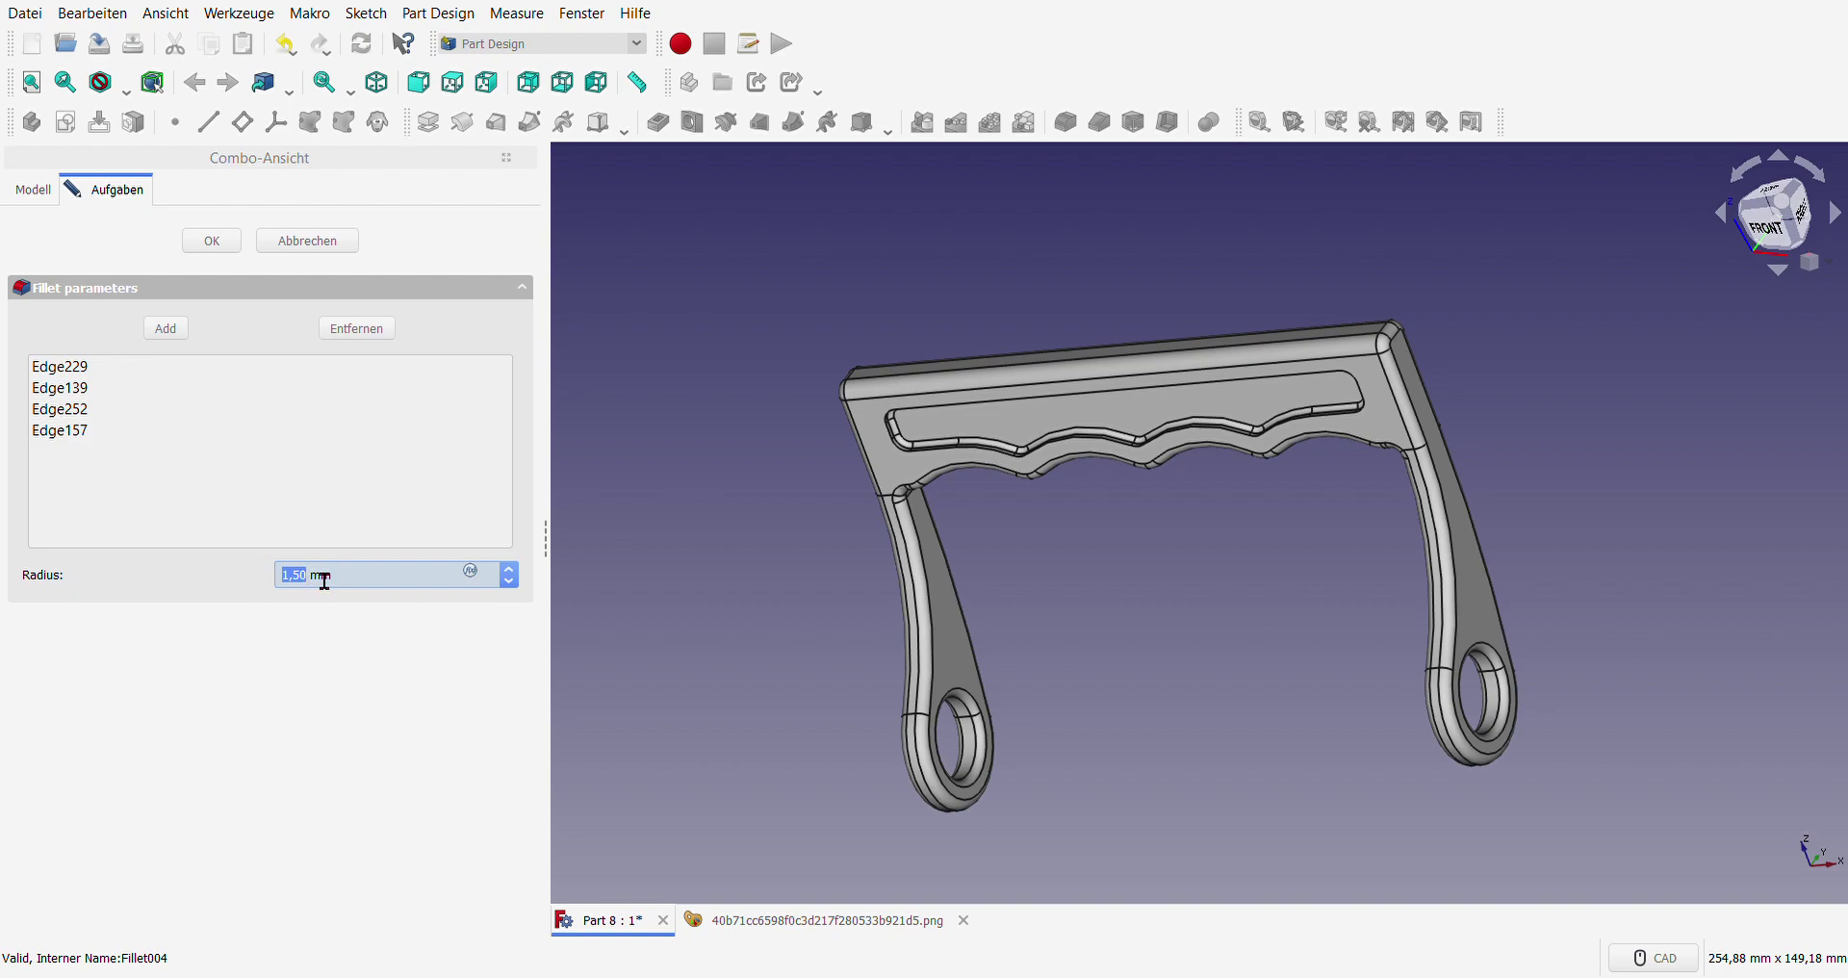
left_click(301, 244)
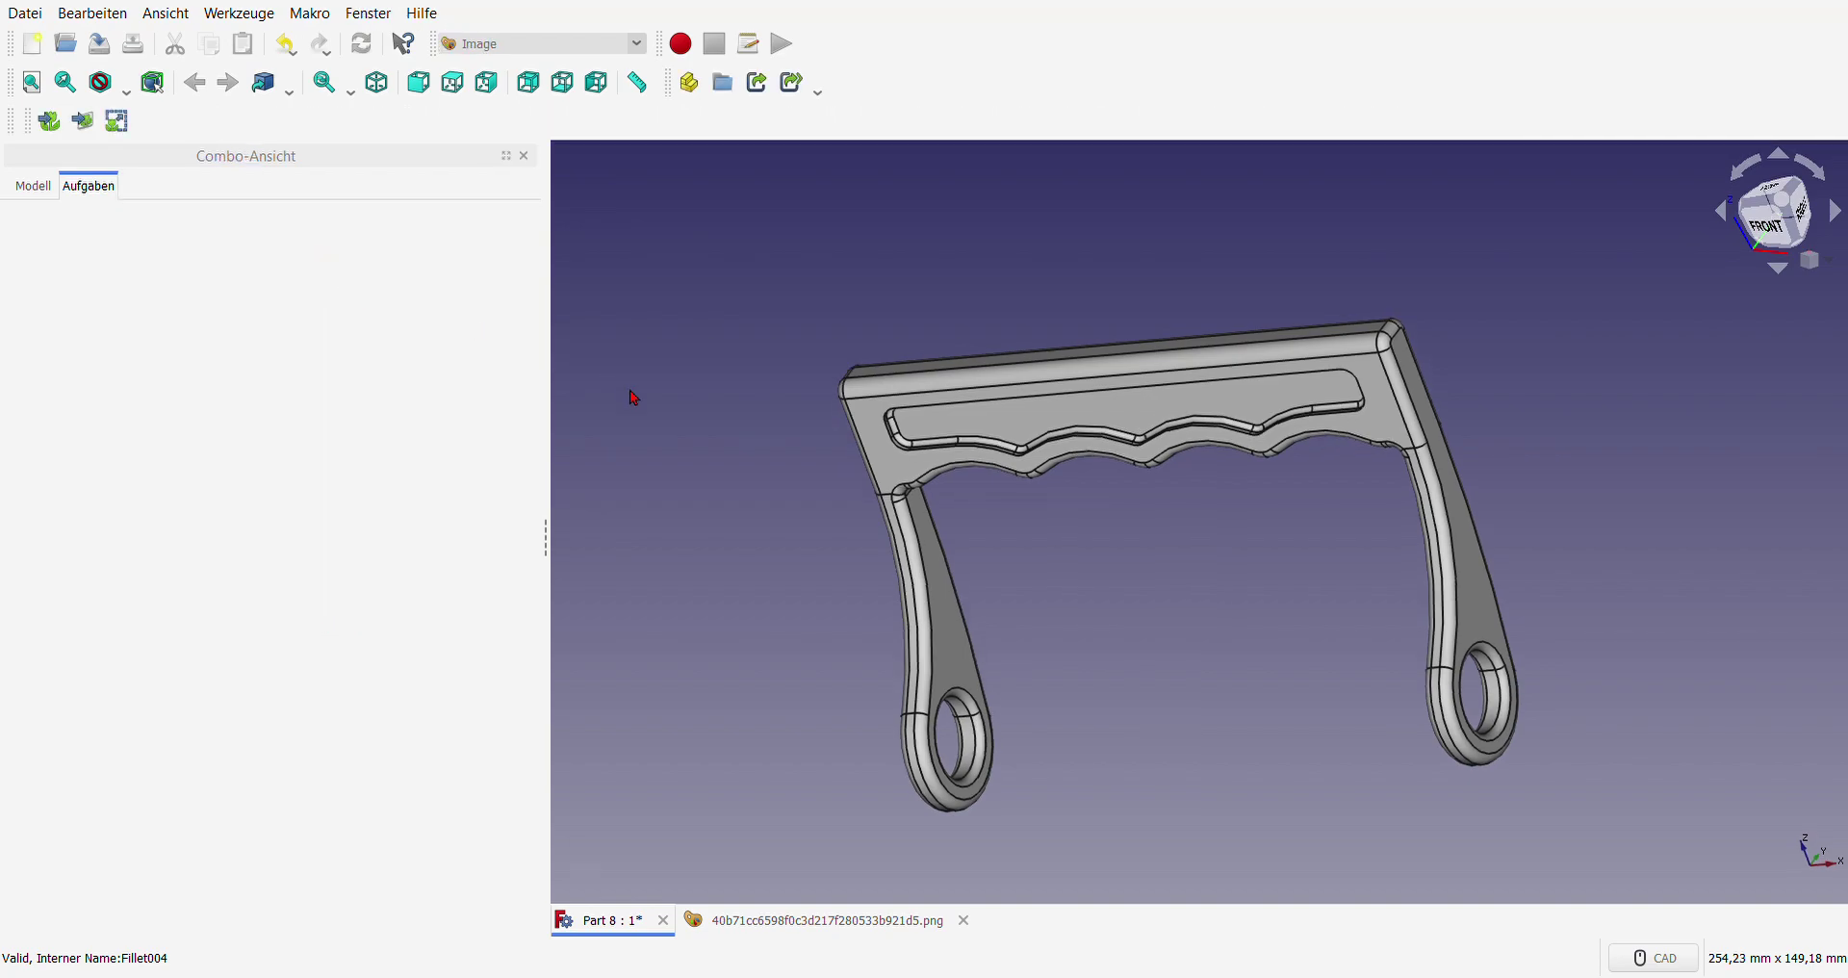
left_click(32, 183)
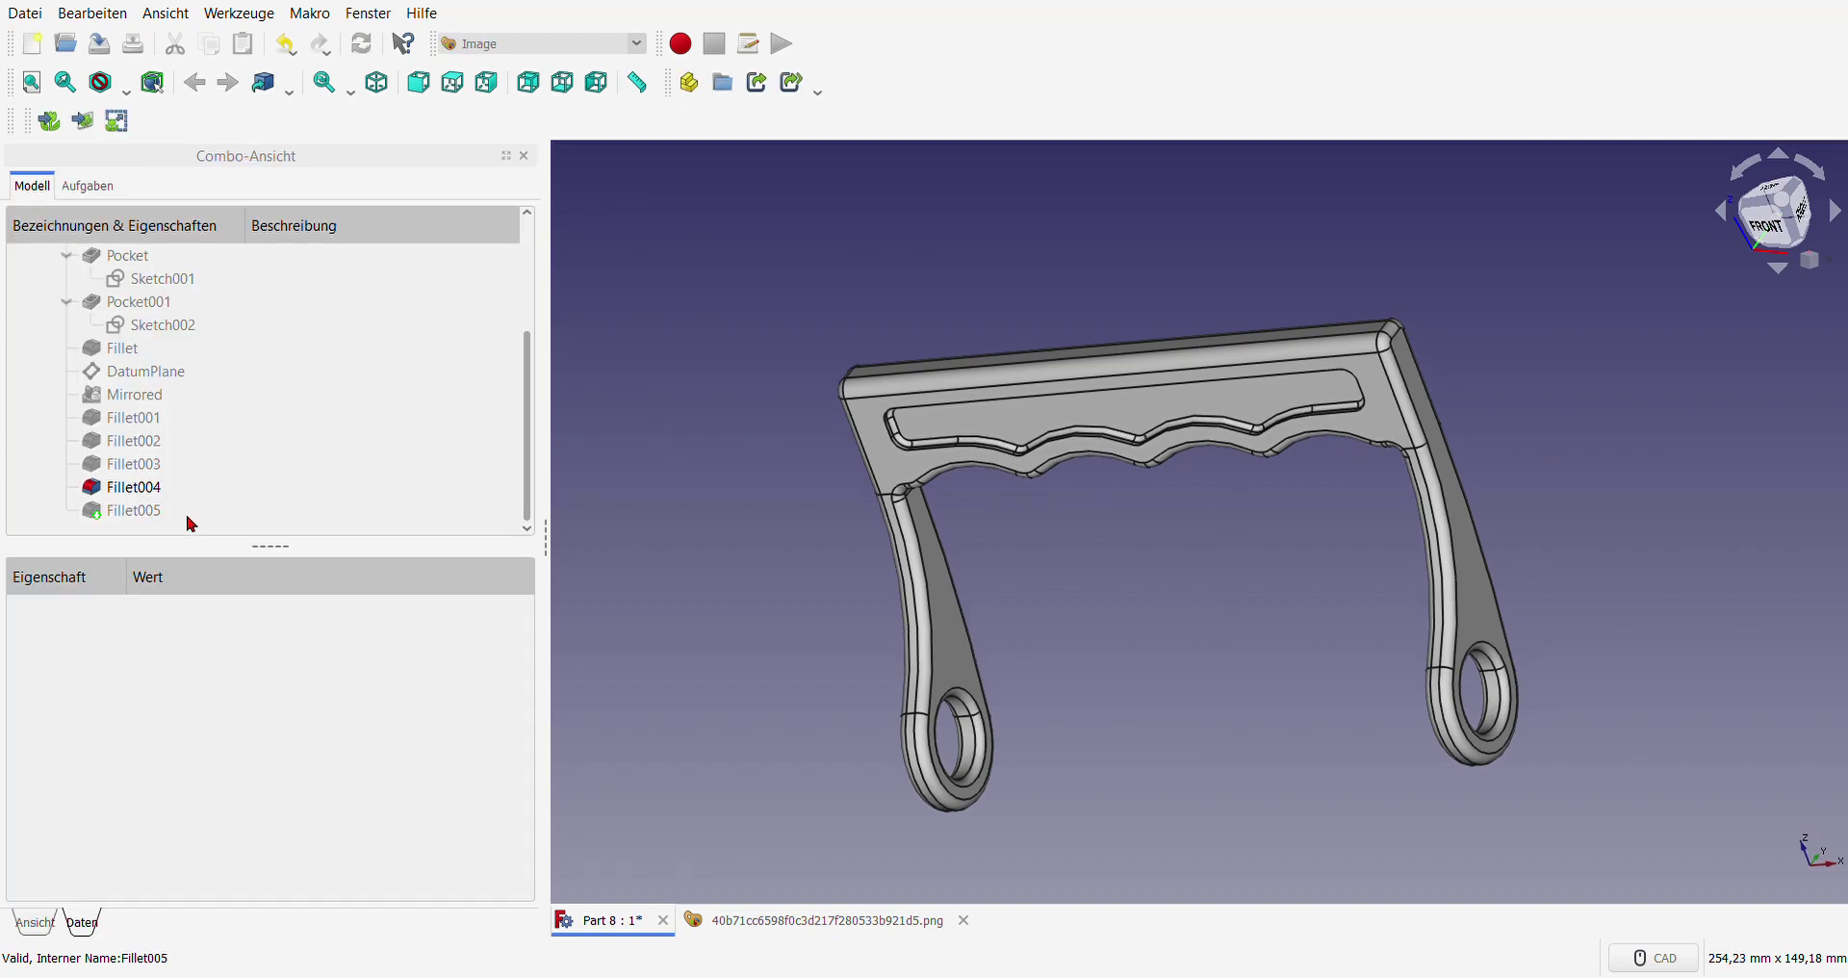
- Display Fillet005 and inspect its 0.5 mm fillet on grip edges Edge59 and Edge106, leaving it unchanged
left_click(129, 515)
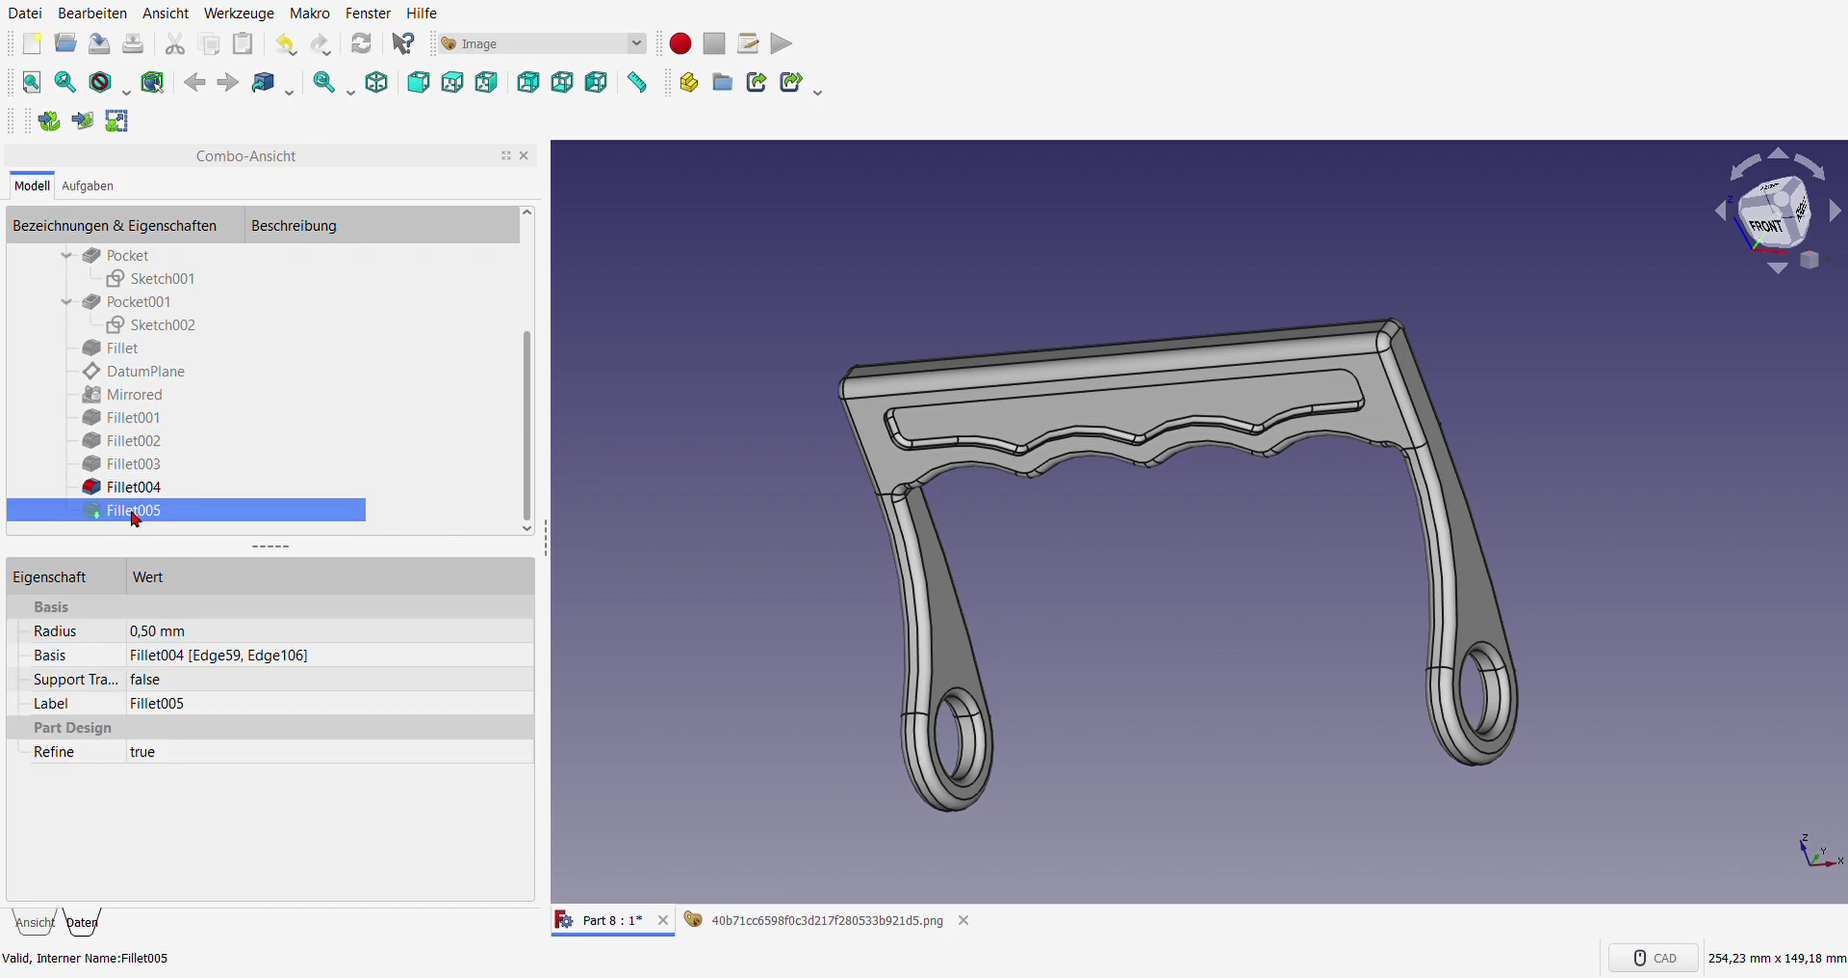
key("space")
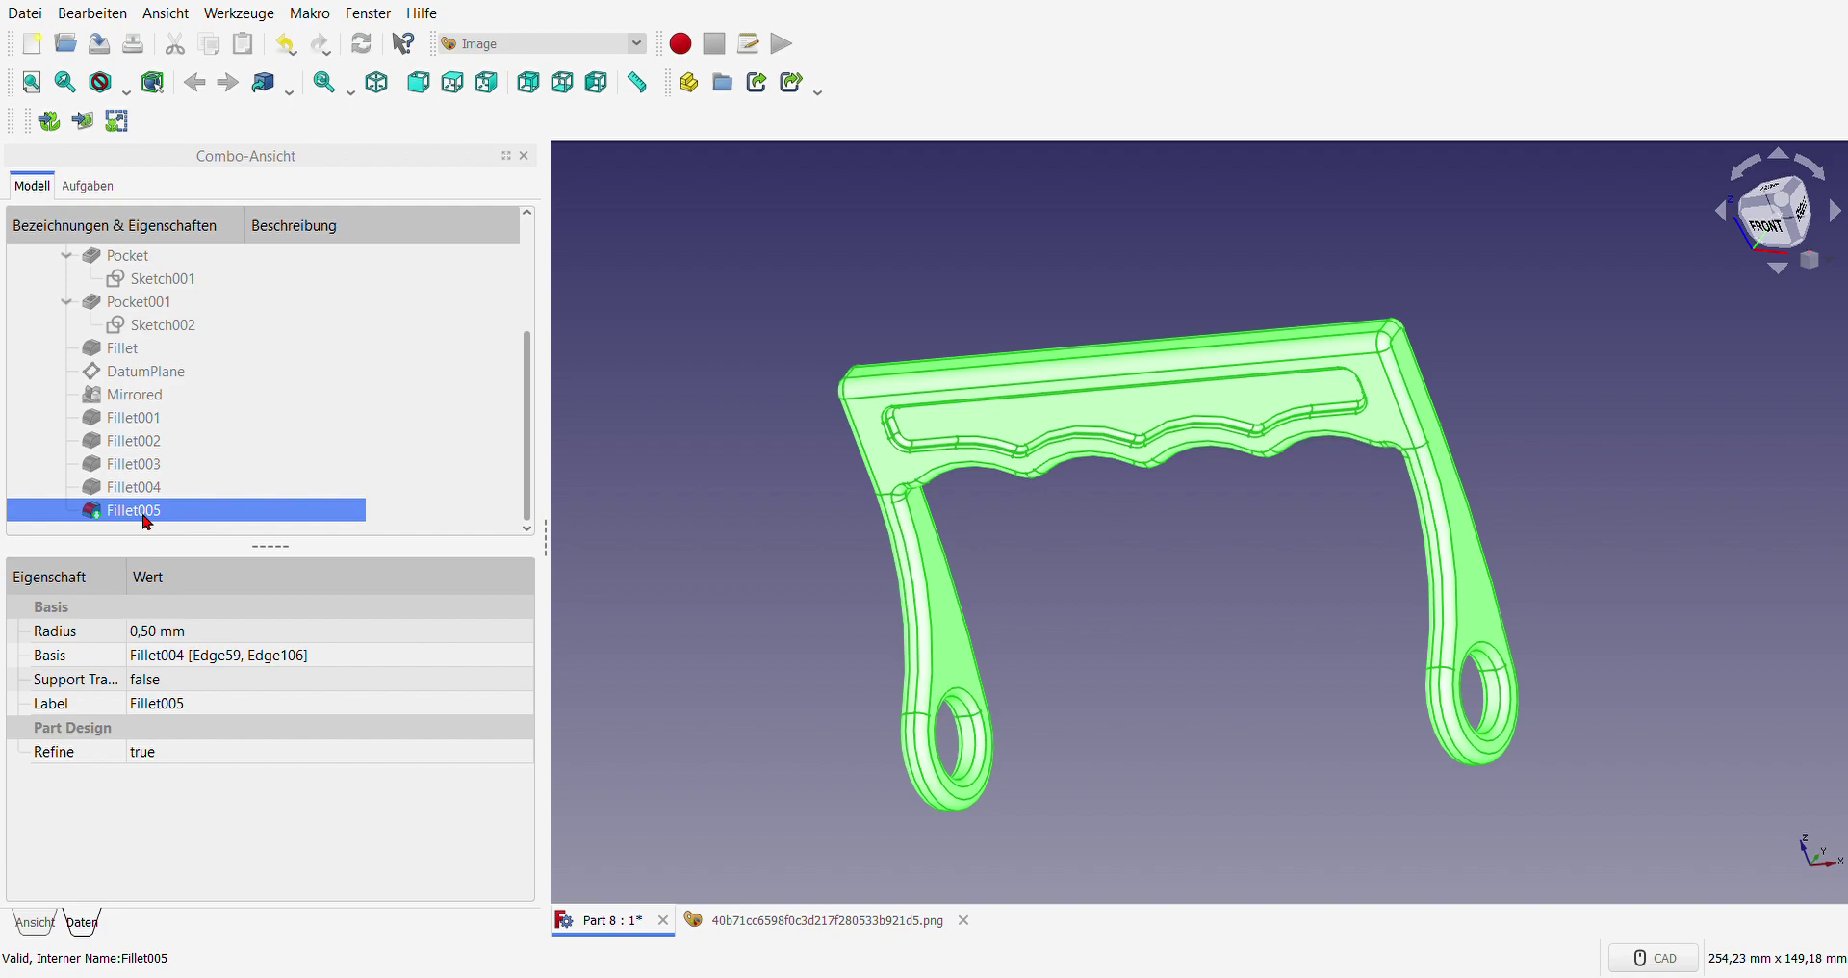
double_click(146, 511)
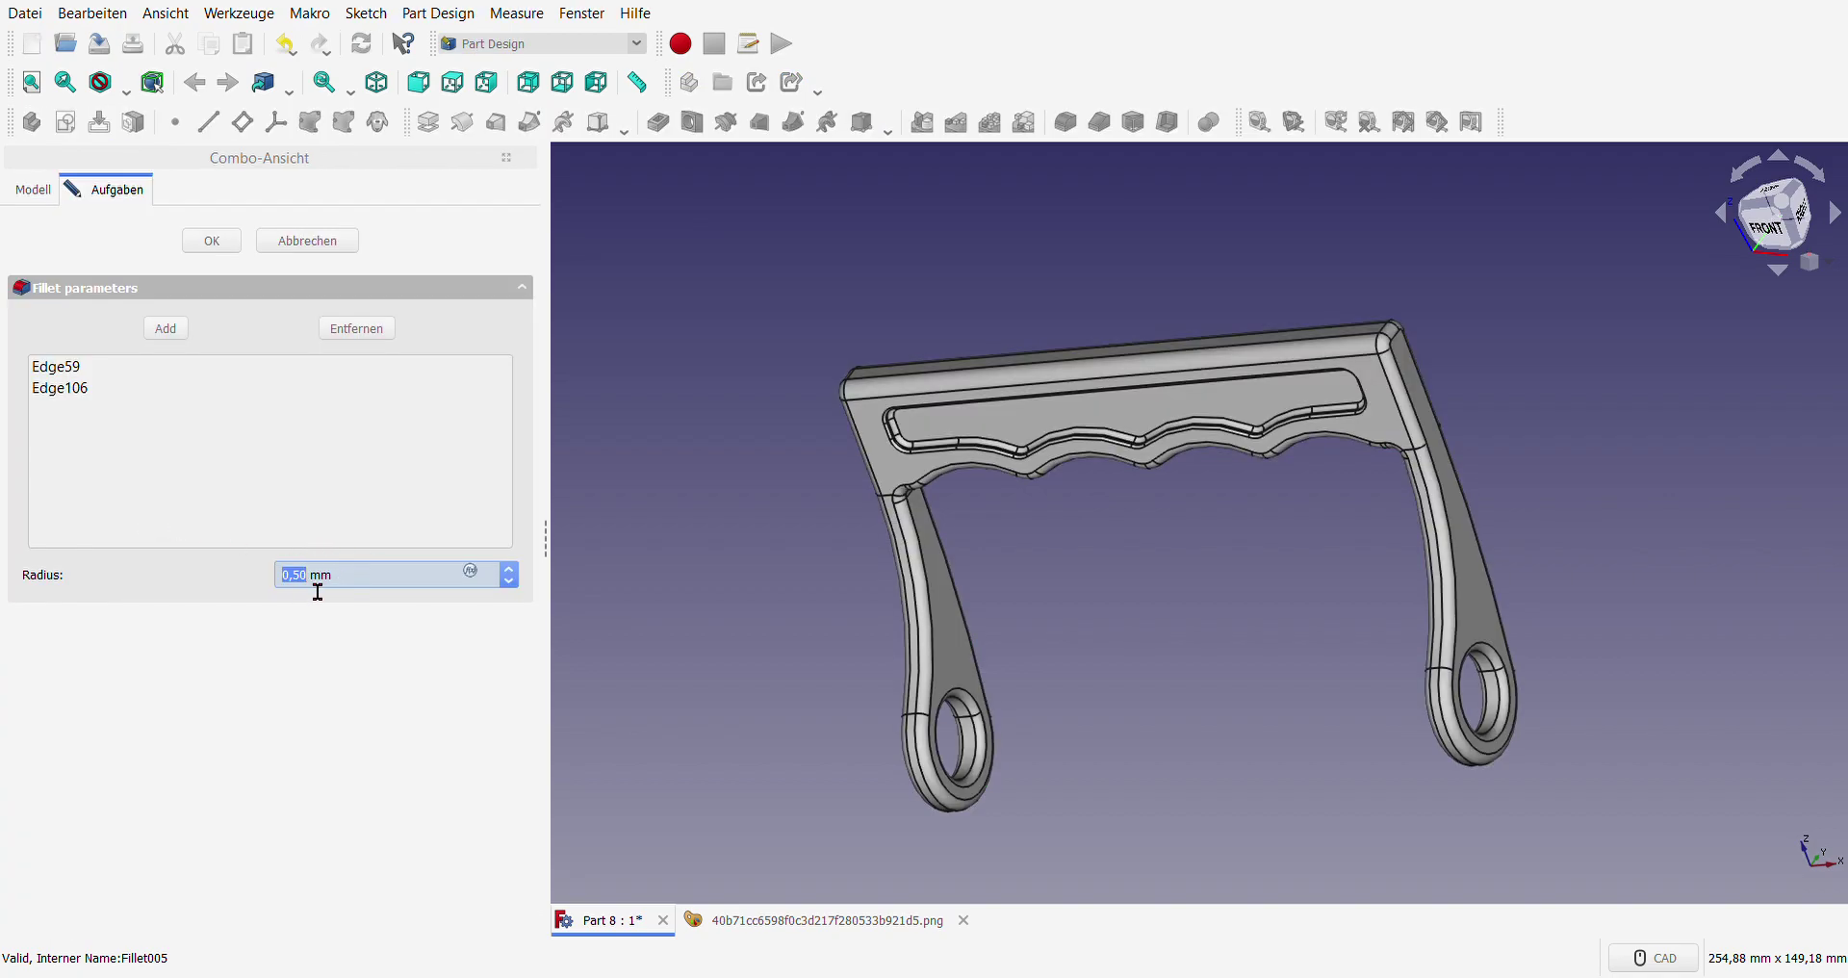
scroll(970, 520, "up", 5)
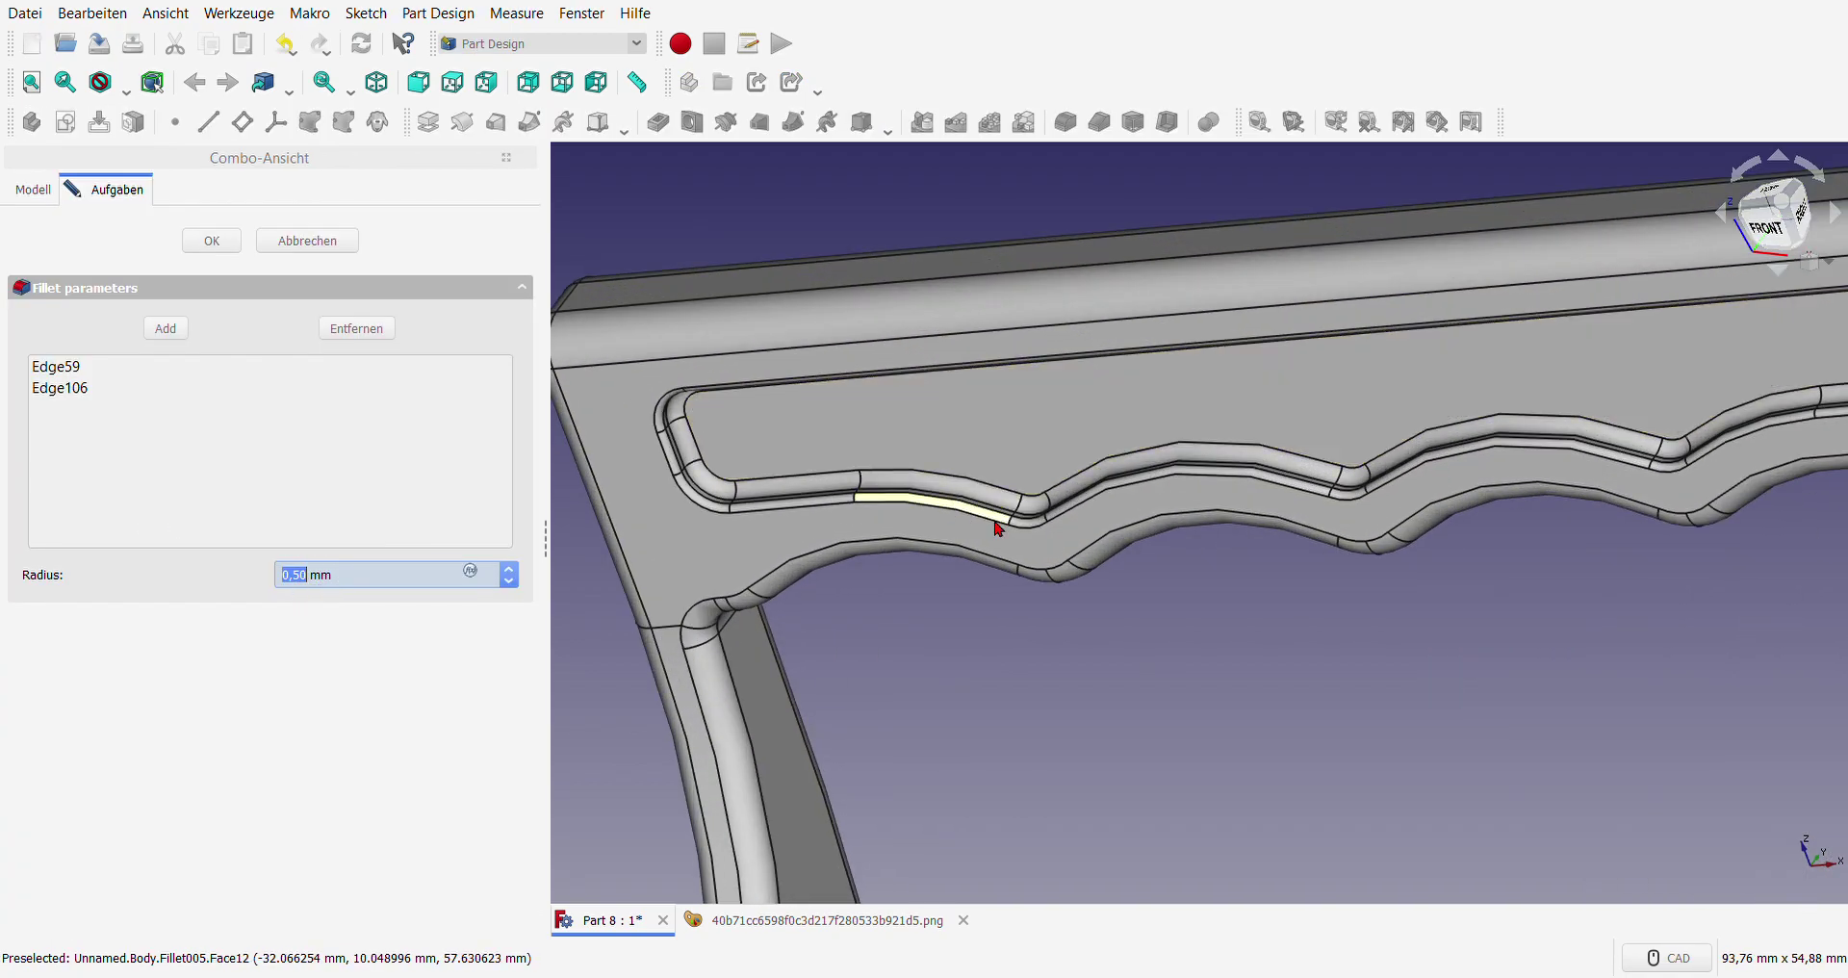
mouse_move(998, 527)
middle_mouse_down()
mouse_move(1229, 573)
mouse_move(940, 606)
middle_mouse_up()
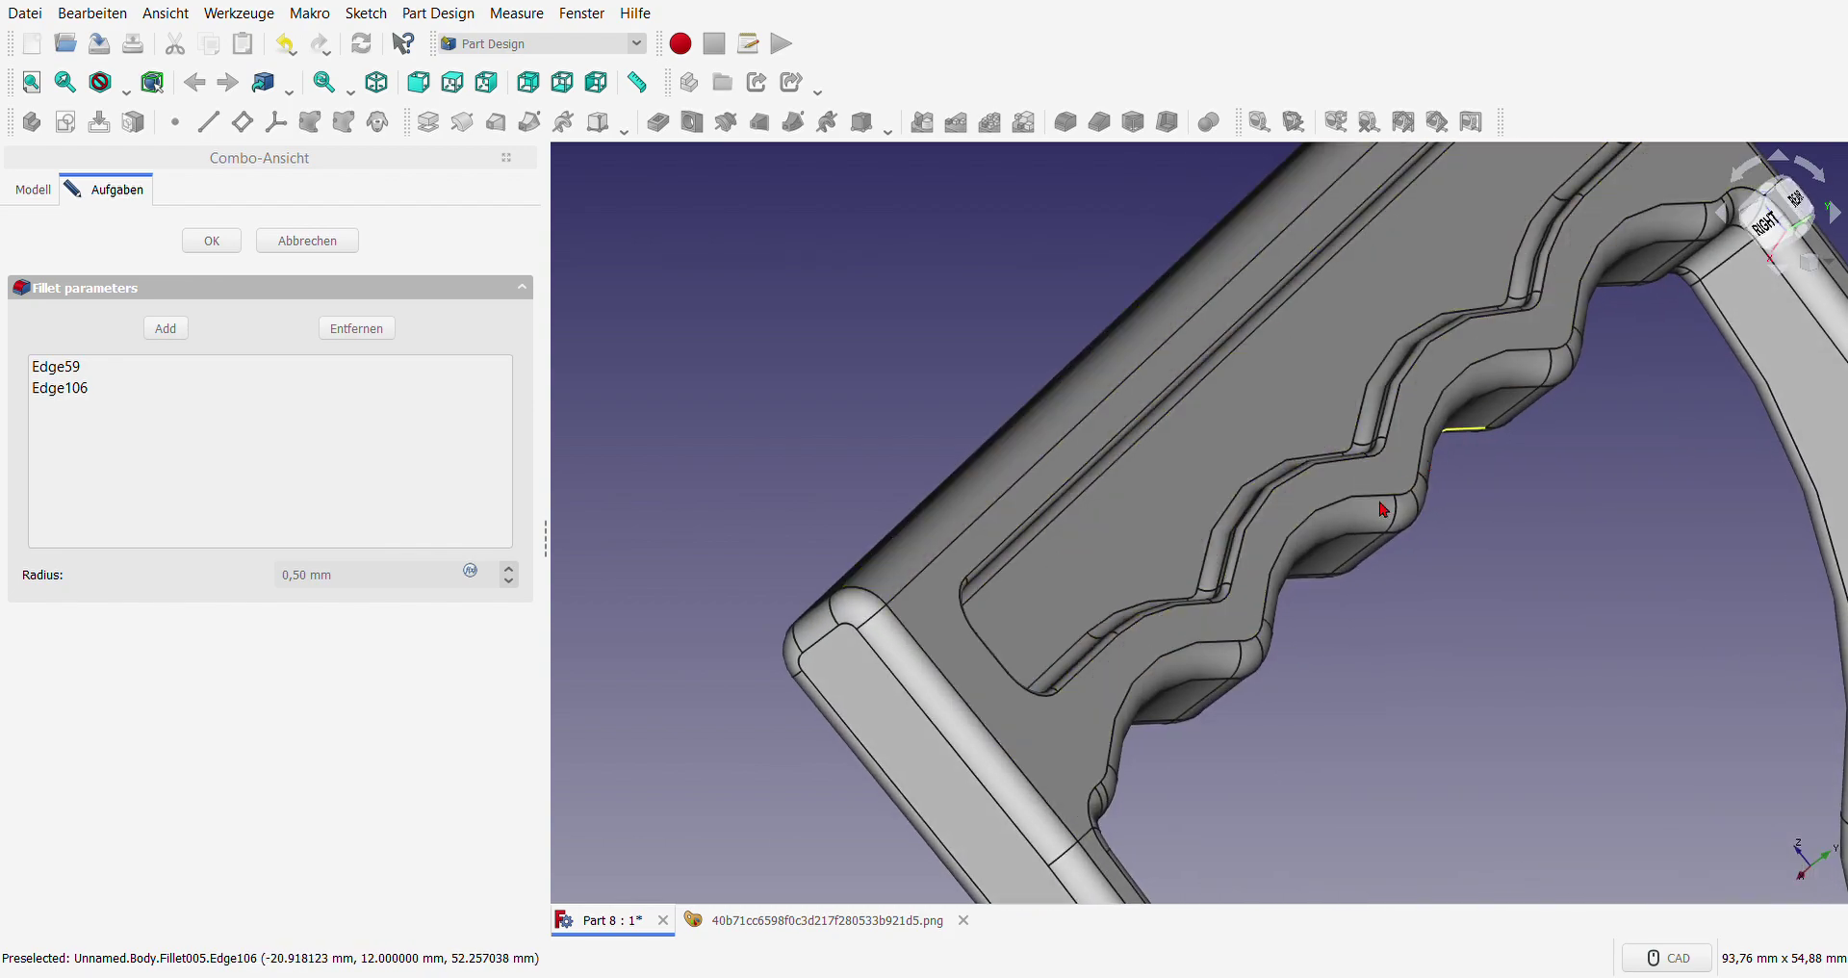
scroll(1383, 511, "down", 3)
scroll(1234, 540, "down", 3)
scroll(1333, 573, "down", 2)
mouse_move(1332, 574)
middle_mouse_down()
mouse_move(1347, 680)
mouse_move(1135, 743)
mouse_move(1267, 772)
mouse_move(1180, 796)
mouse_move(982, 701)
middle_mouse_up()
scroll(1347, 680, "down", 3)
left_click(324, 245)
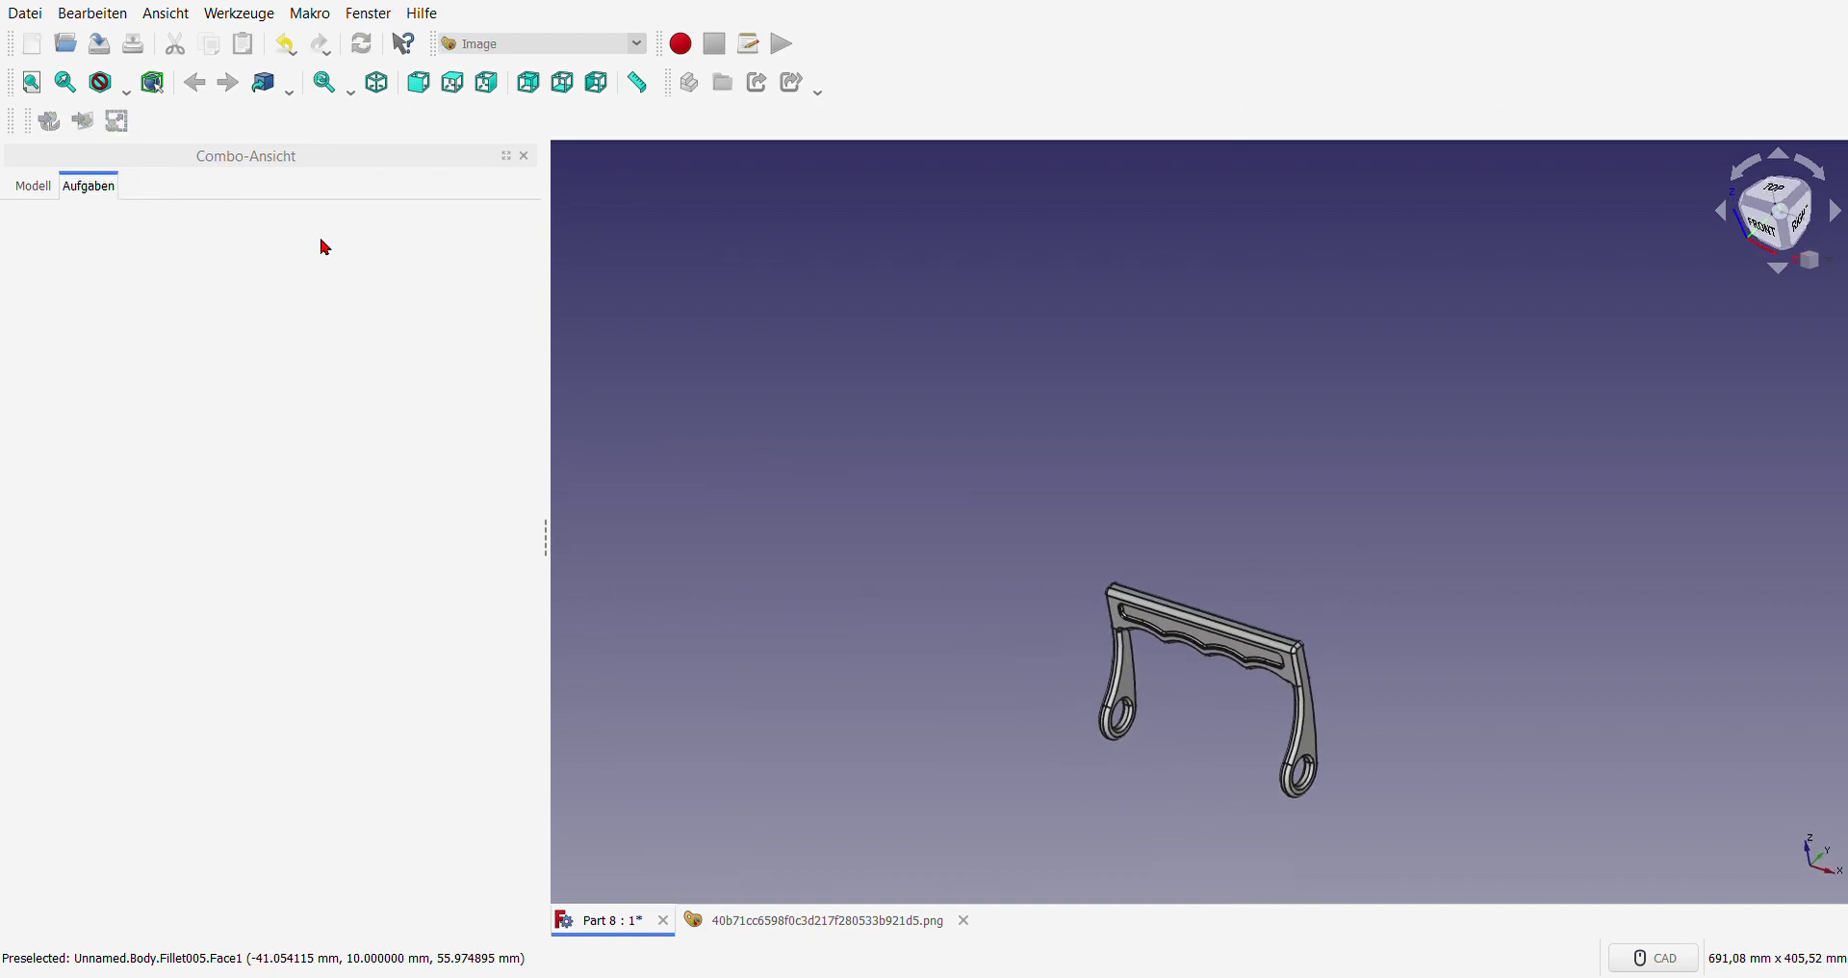
left_click(34, 182)
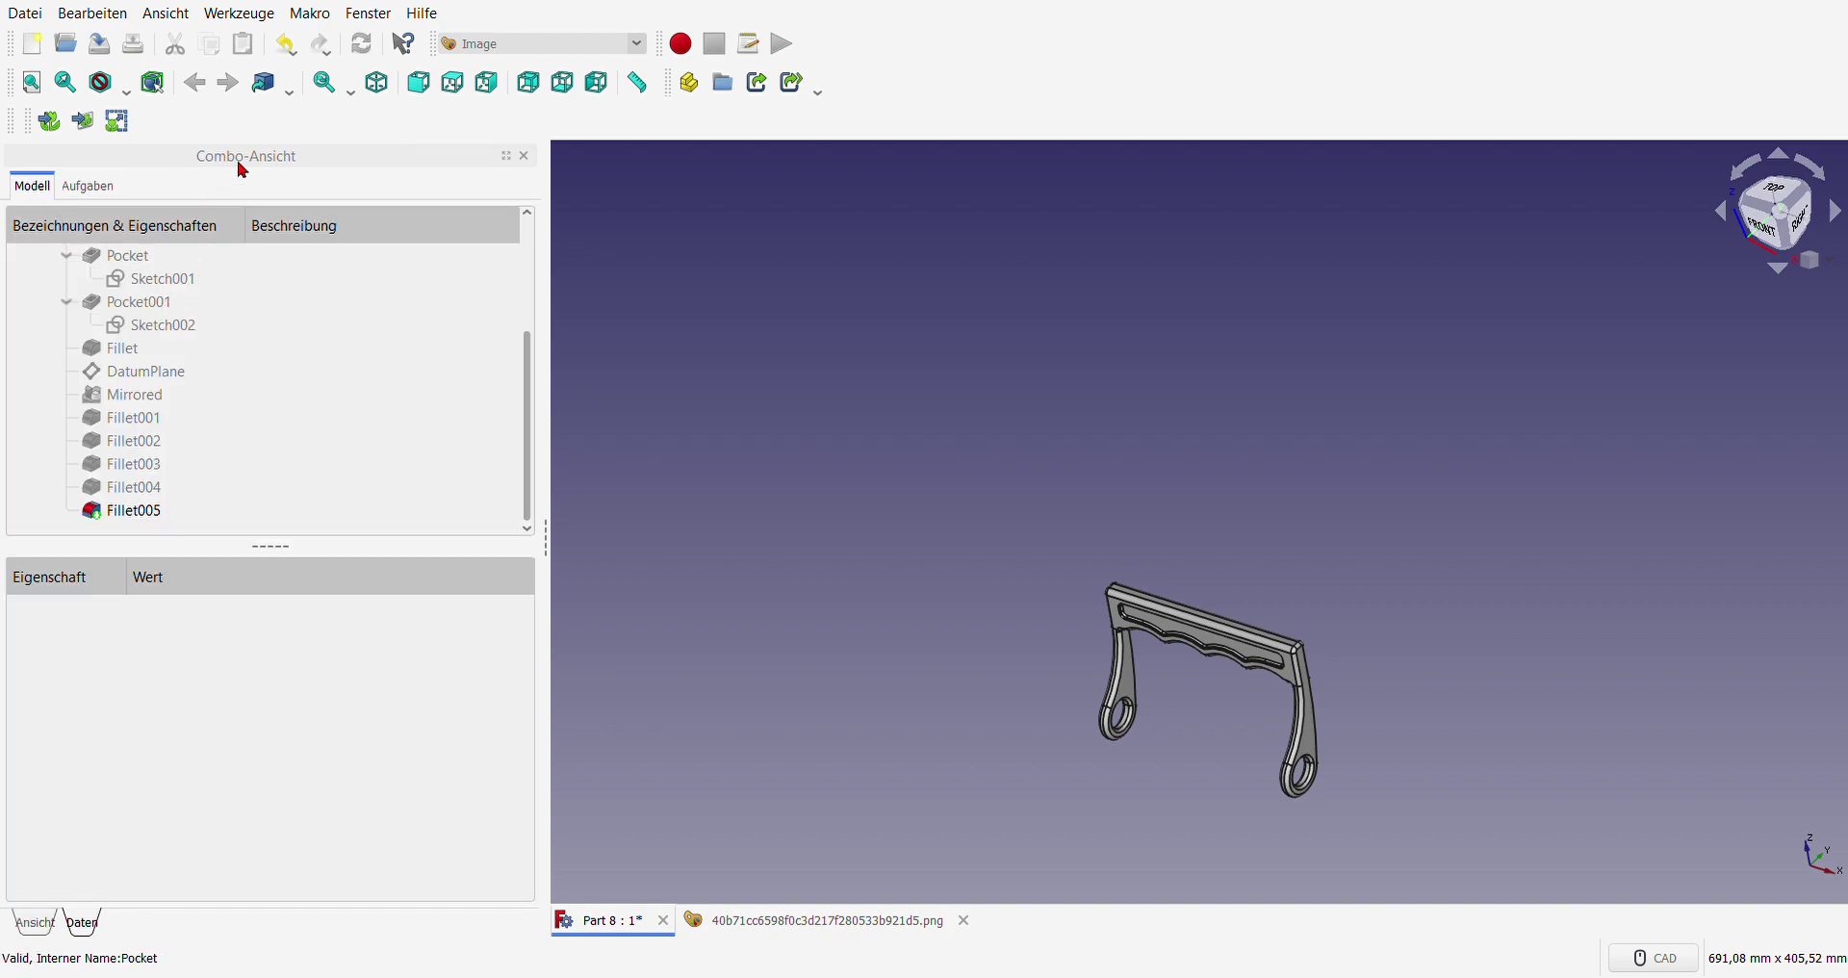
left_click(376, 82)
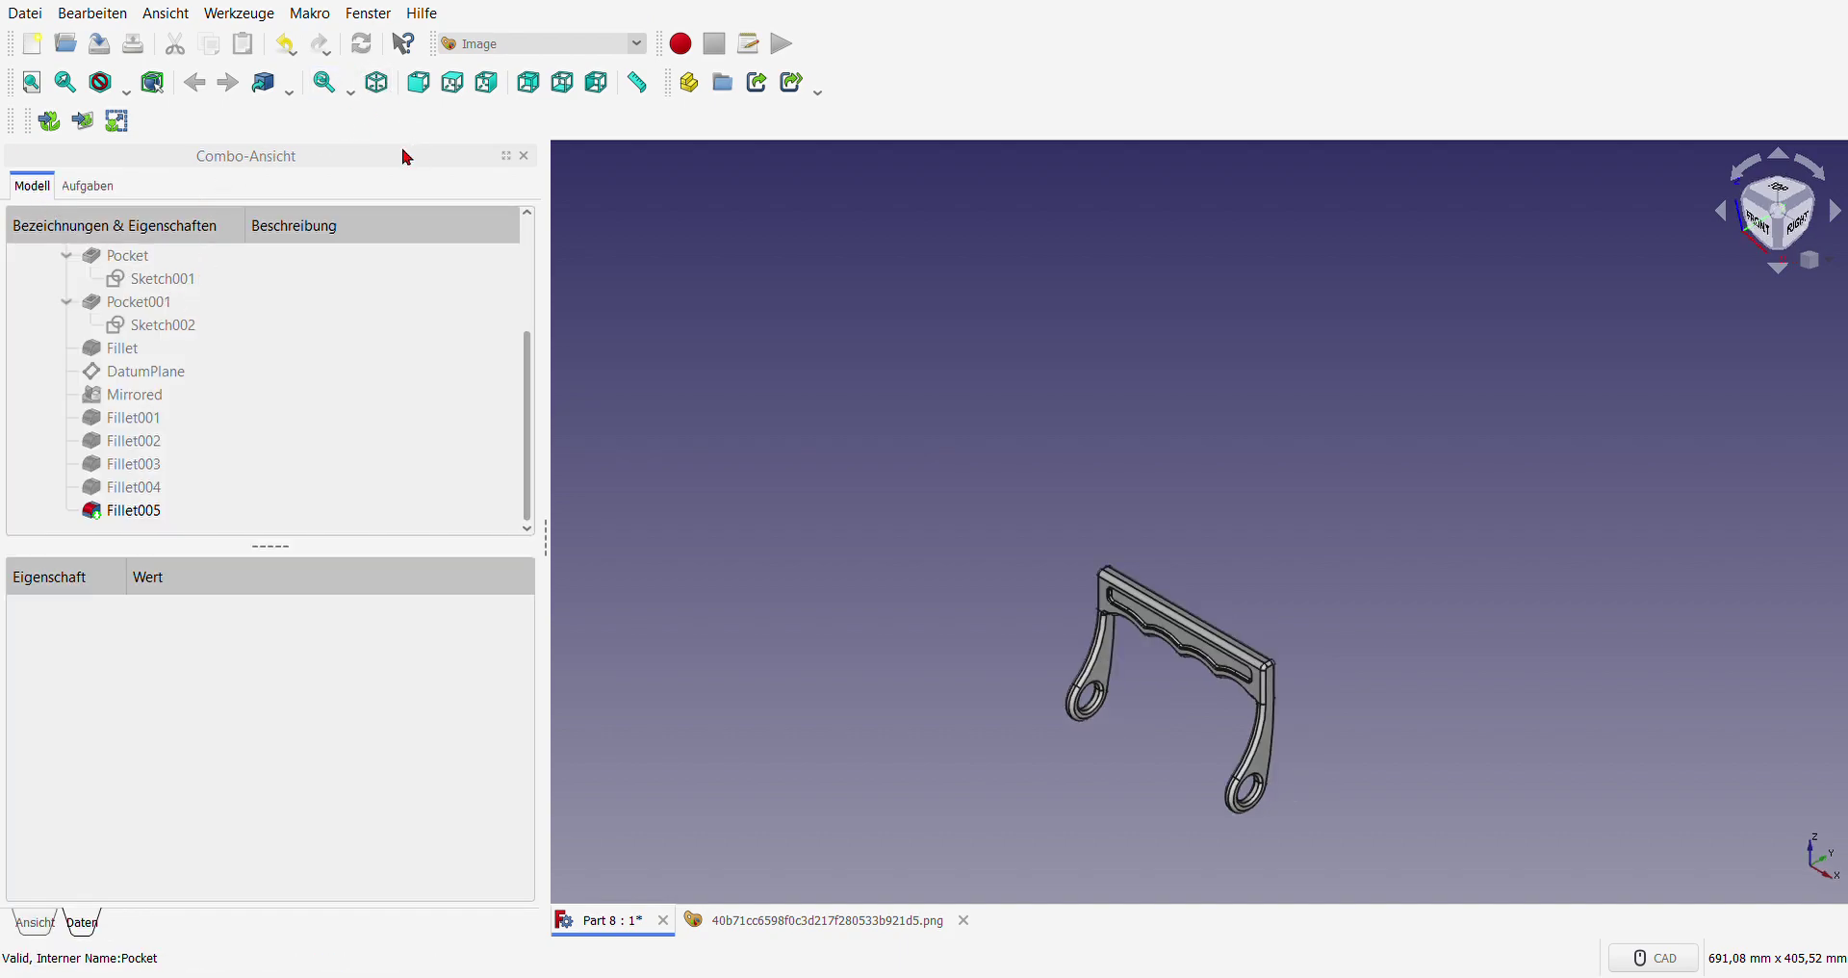
left_click(64, 85)
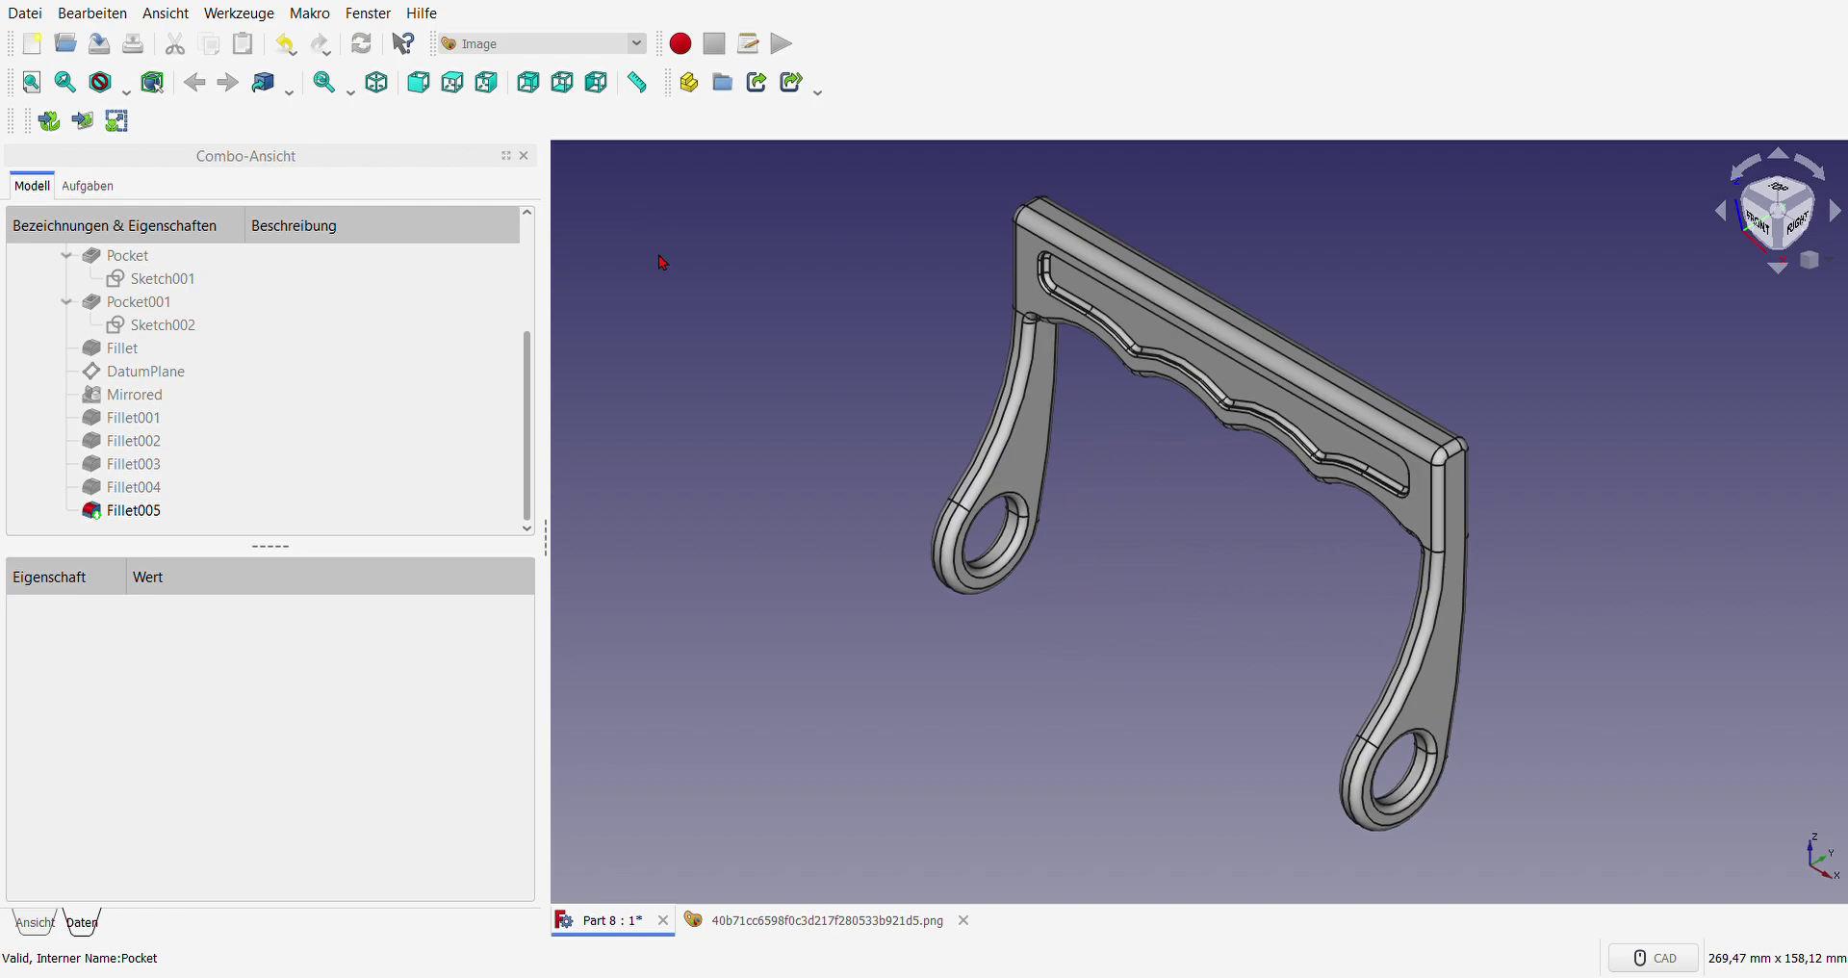
mouse_move(890, 586)
middle_mouse_down()
mouse_move(785, 517)
mouse_move(776, 531)
middle_mouse_up()
scroll(371, 420, "up", 2)
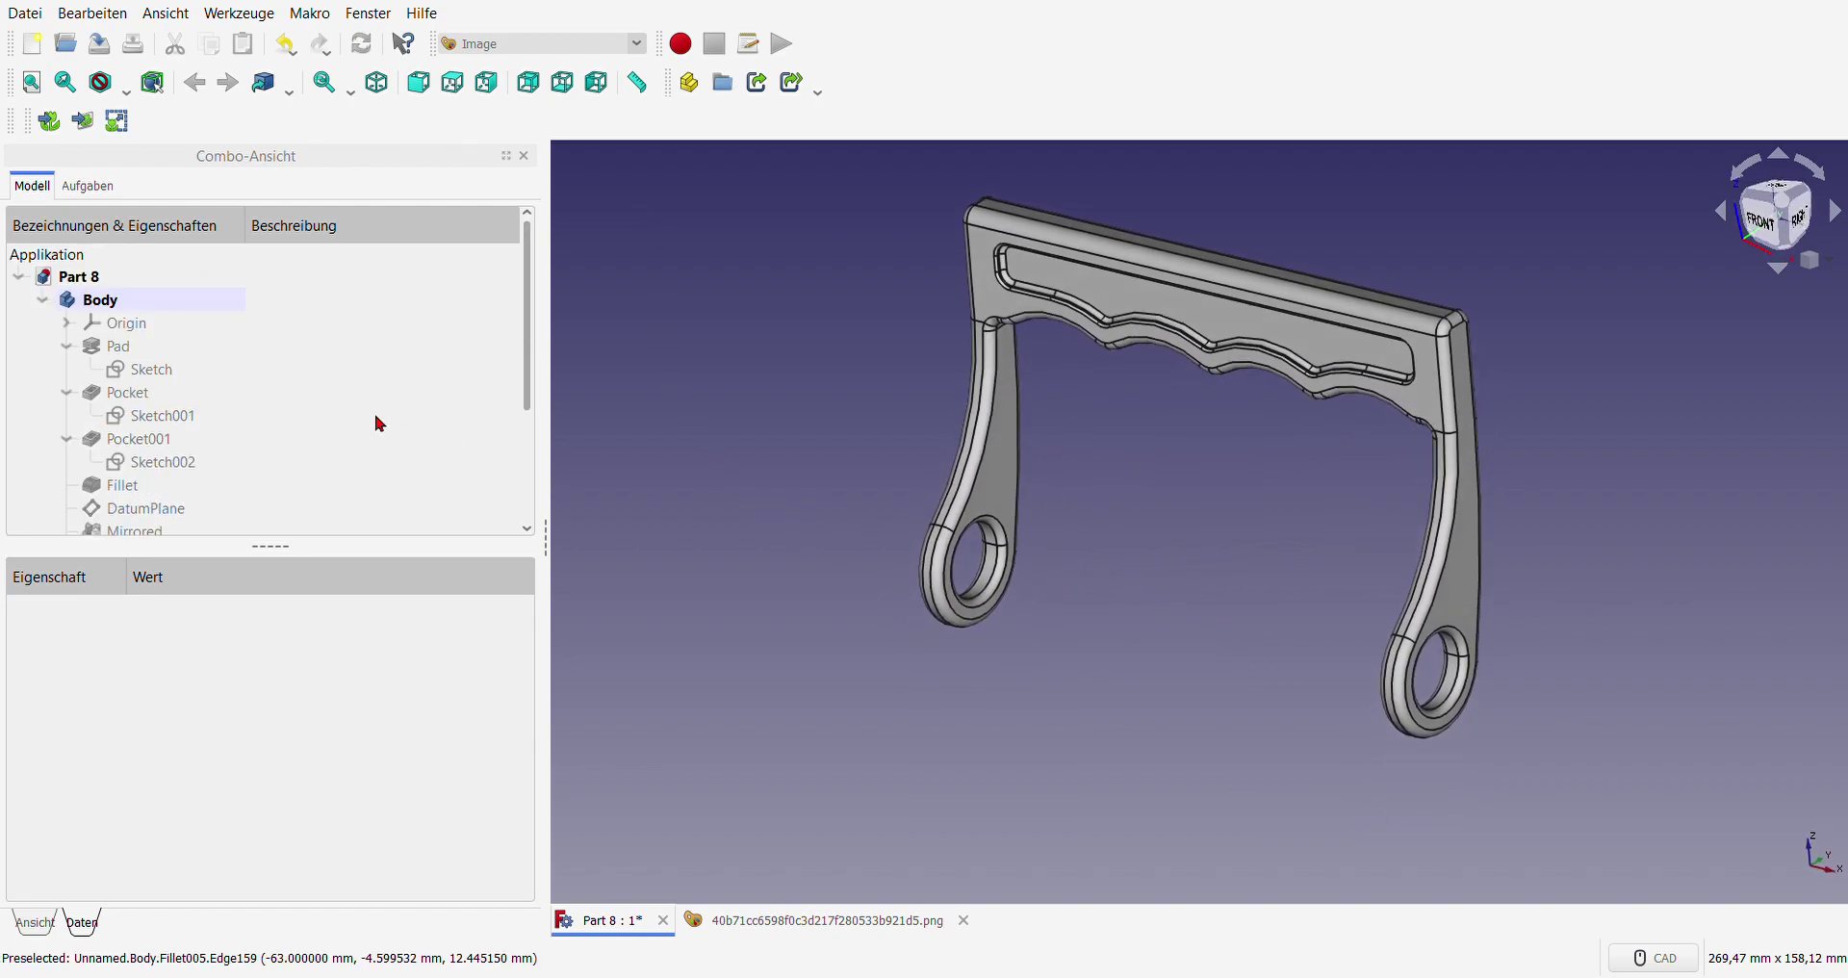
left_click(89, 305)
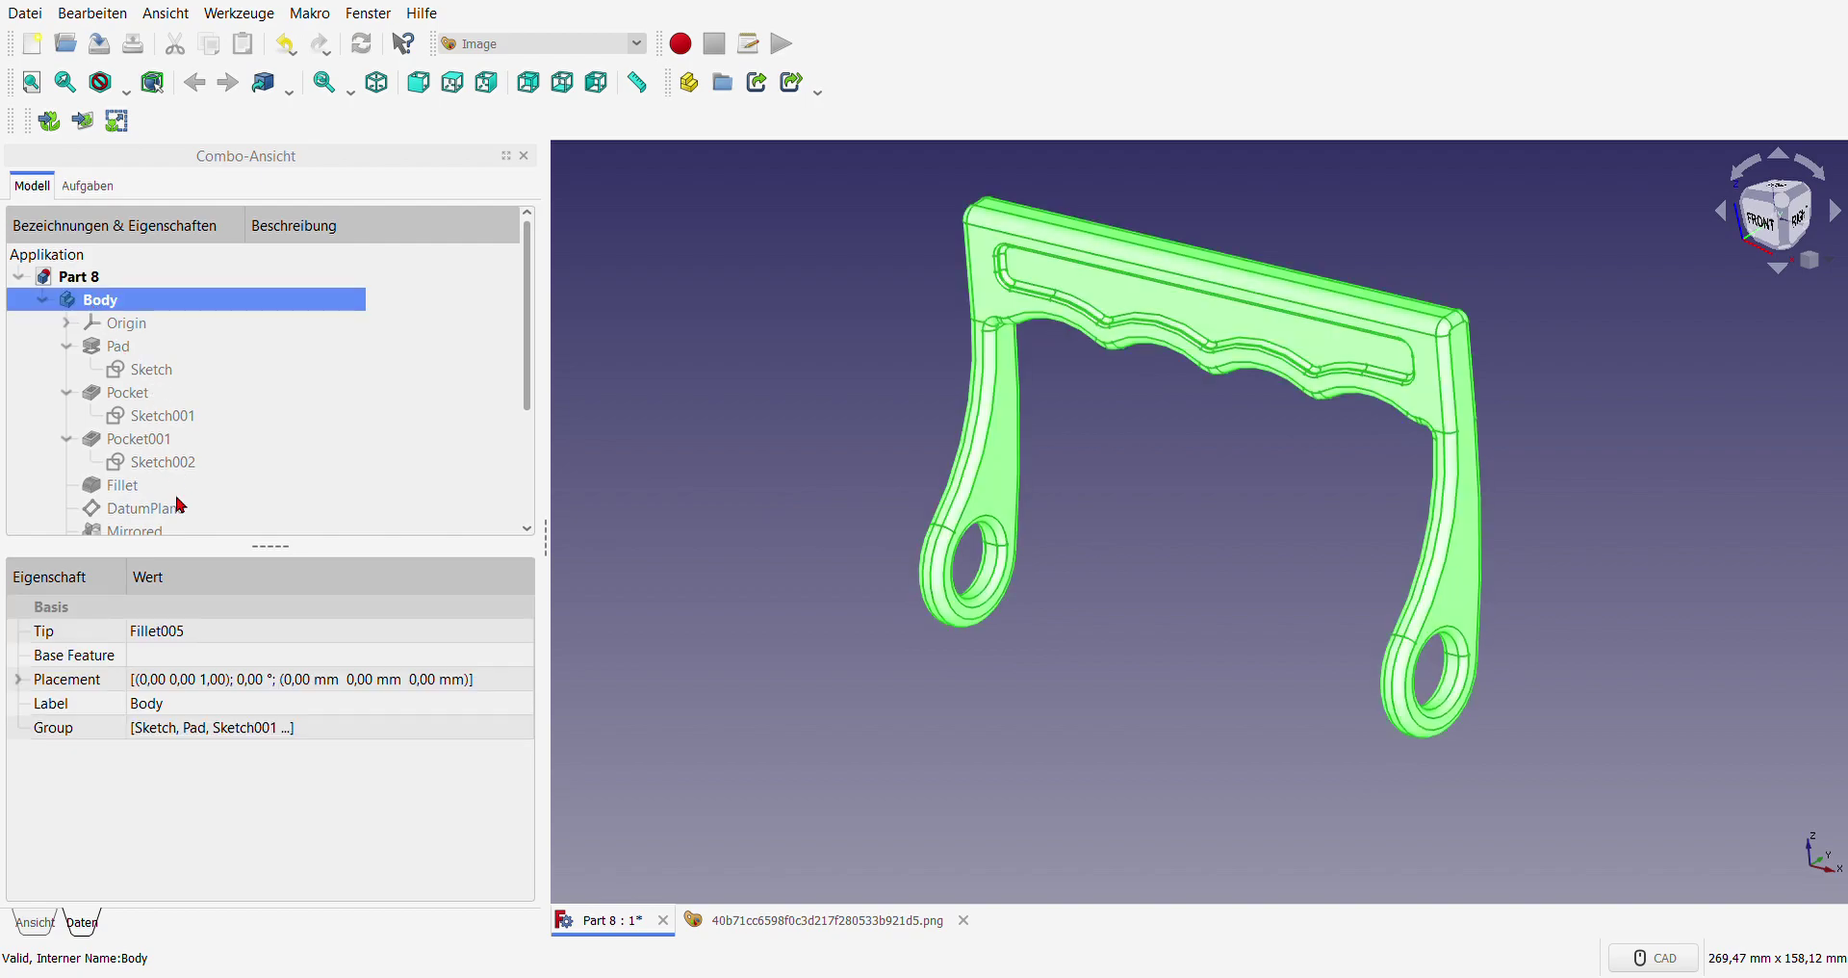
left_click(797, 697)
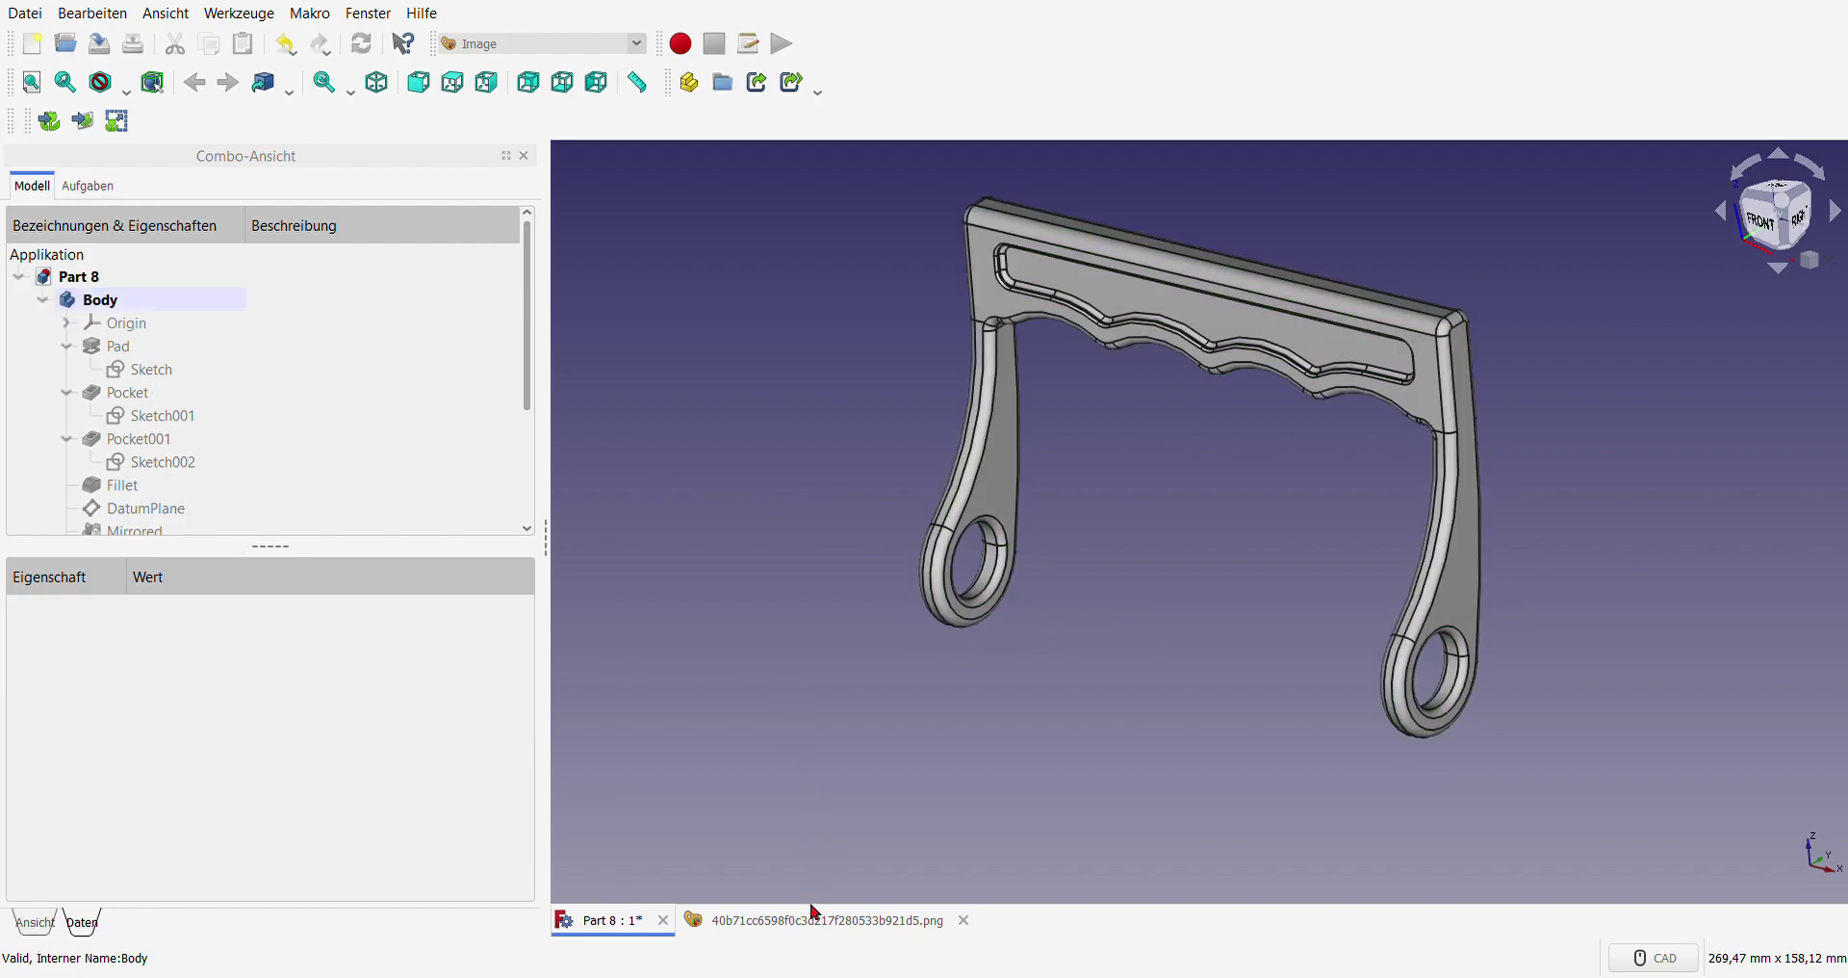
left_click(813, 922)
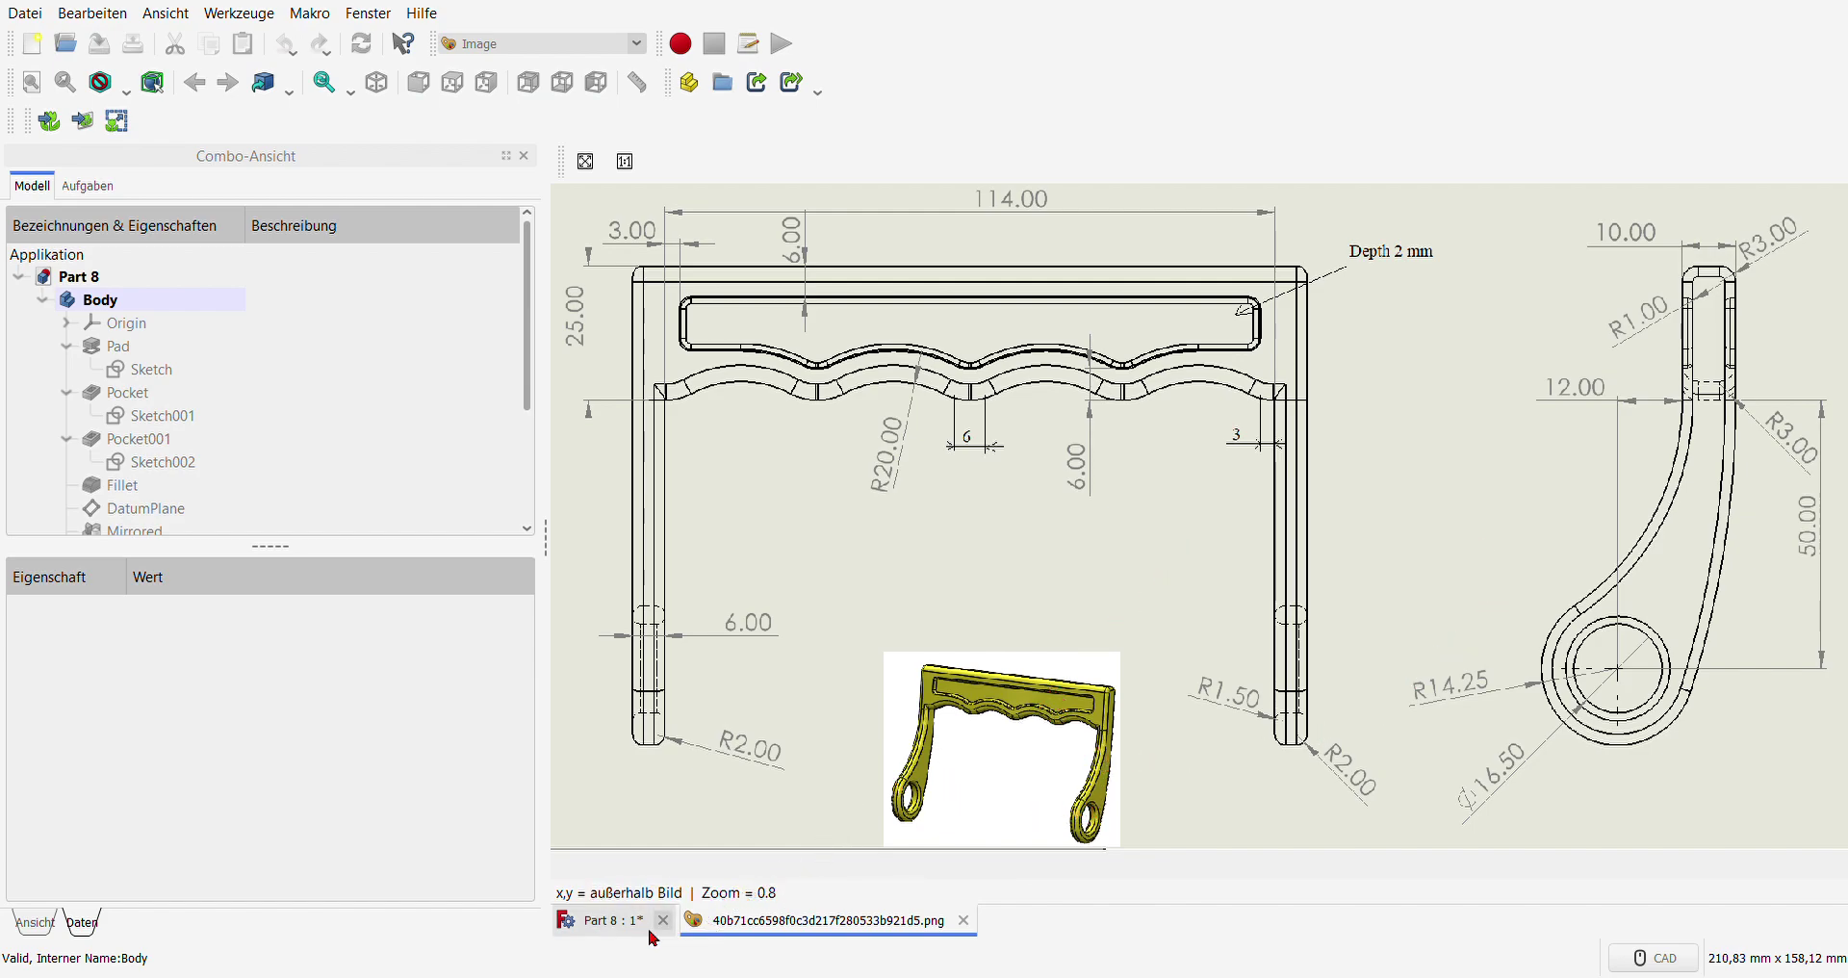
left_click(616, 922)
left_click(112, 281)
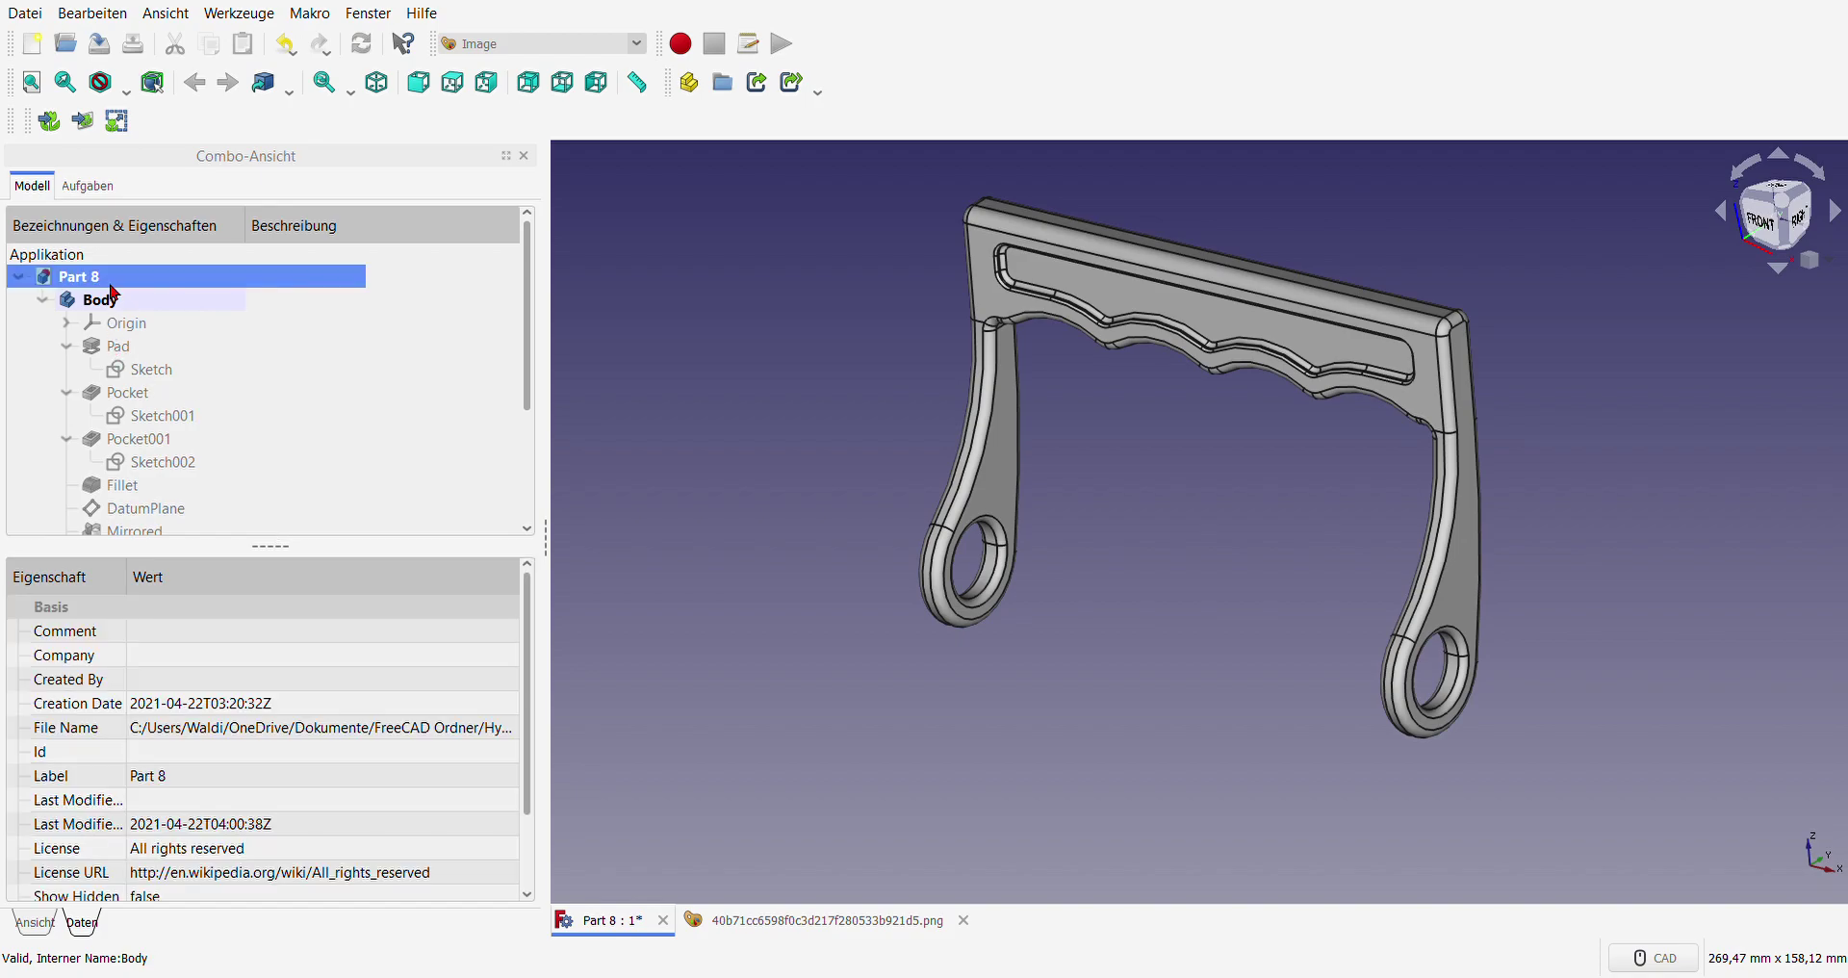
left_click(102, 303)
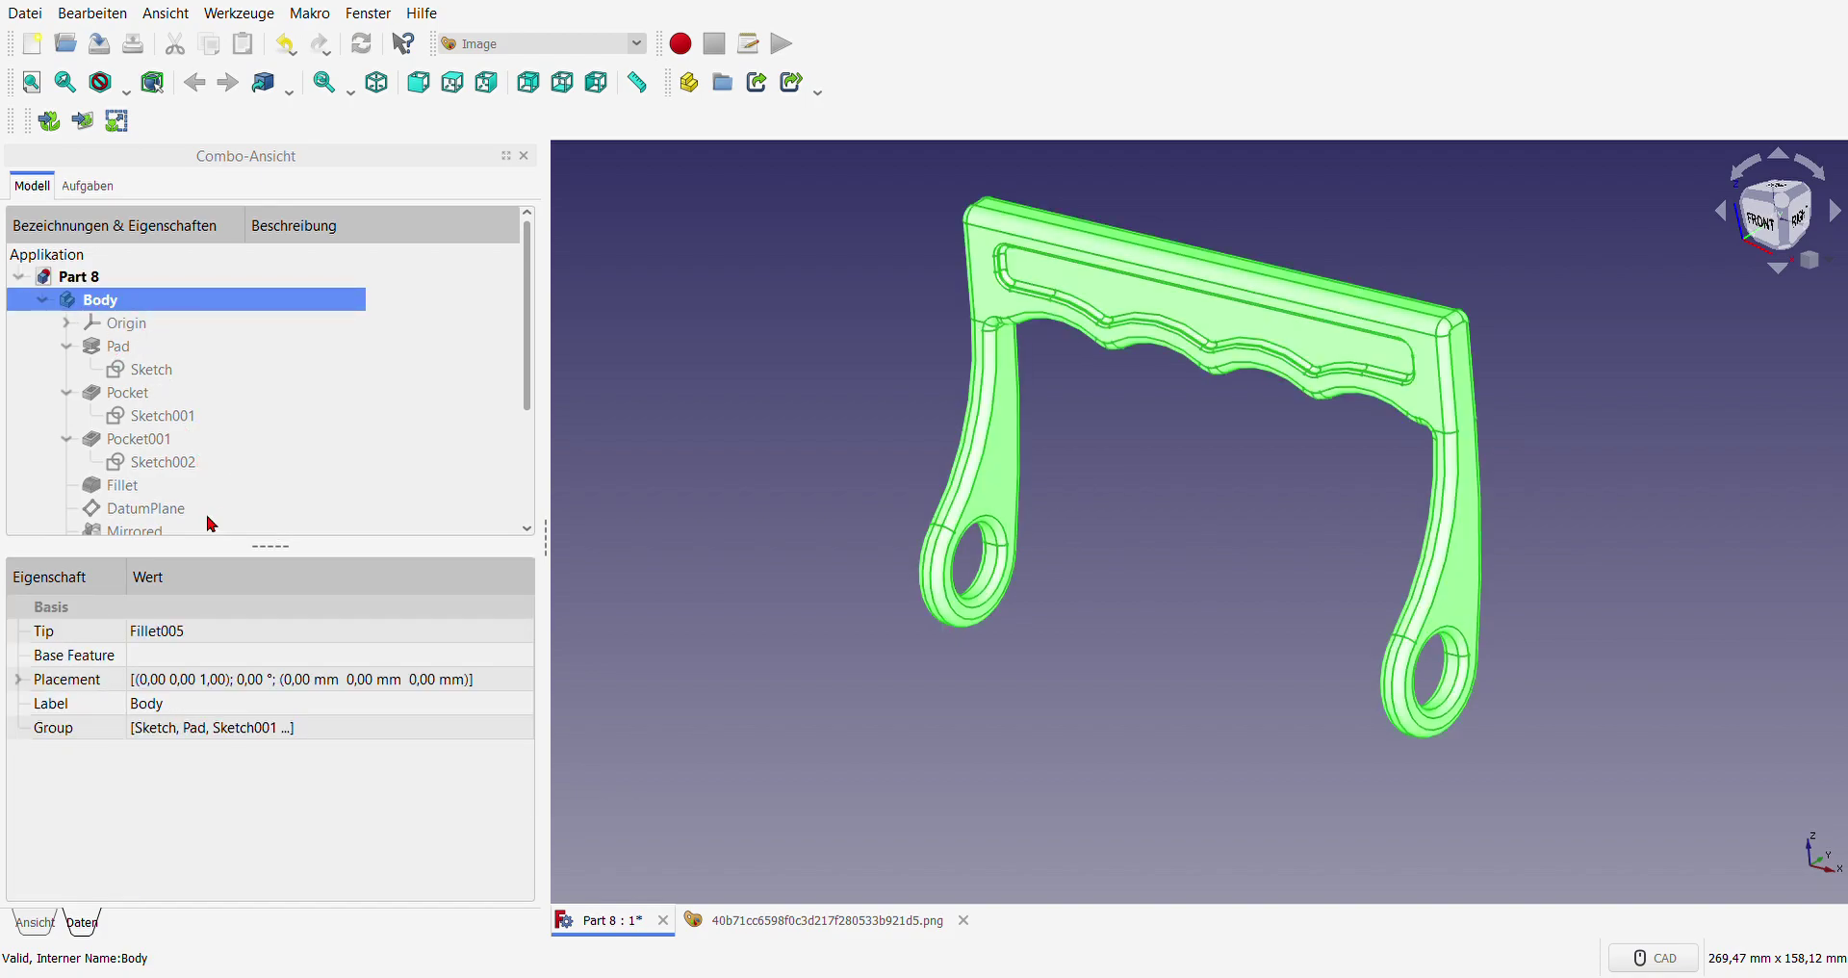
- Set the Body's material to Glänzender Kunststoff and its face colour to yellow
key("d")
key("a")
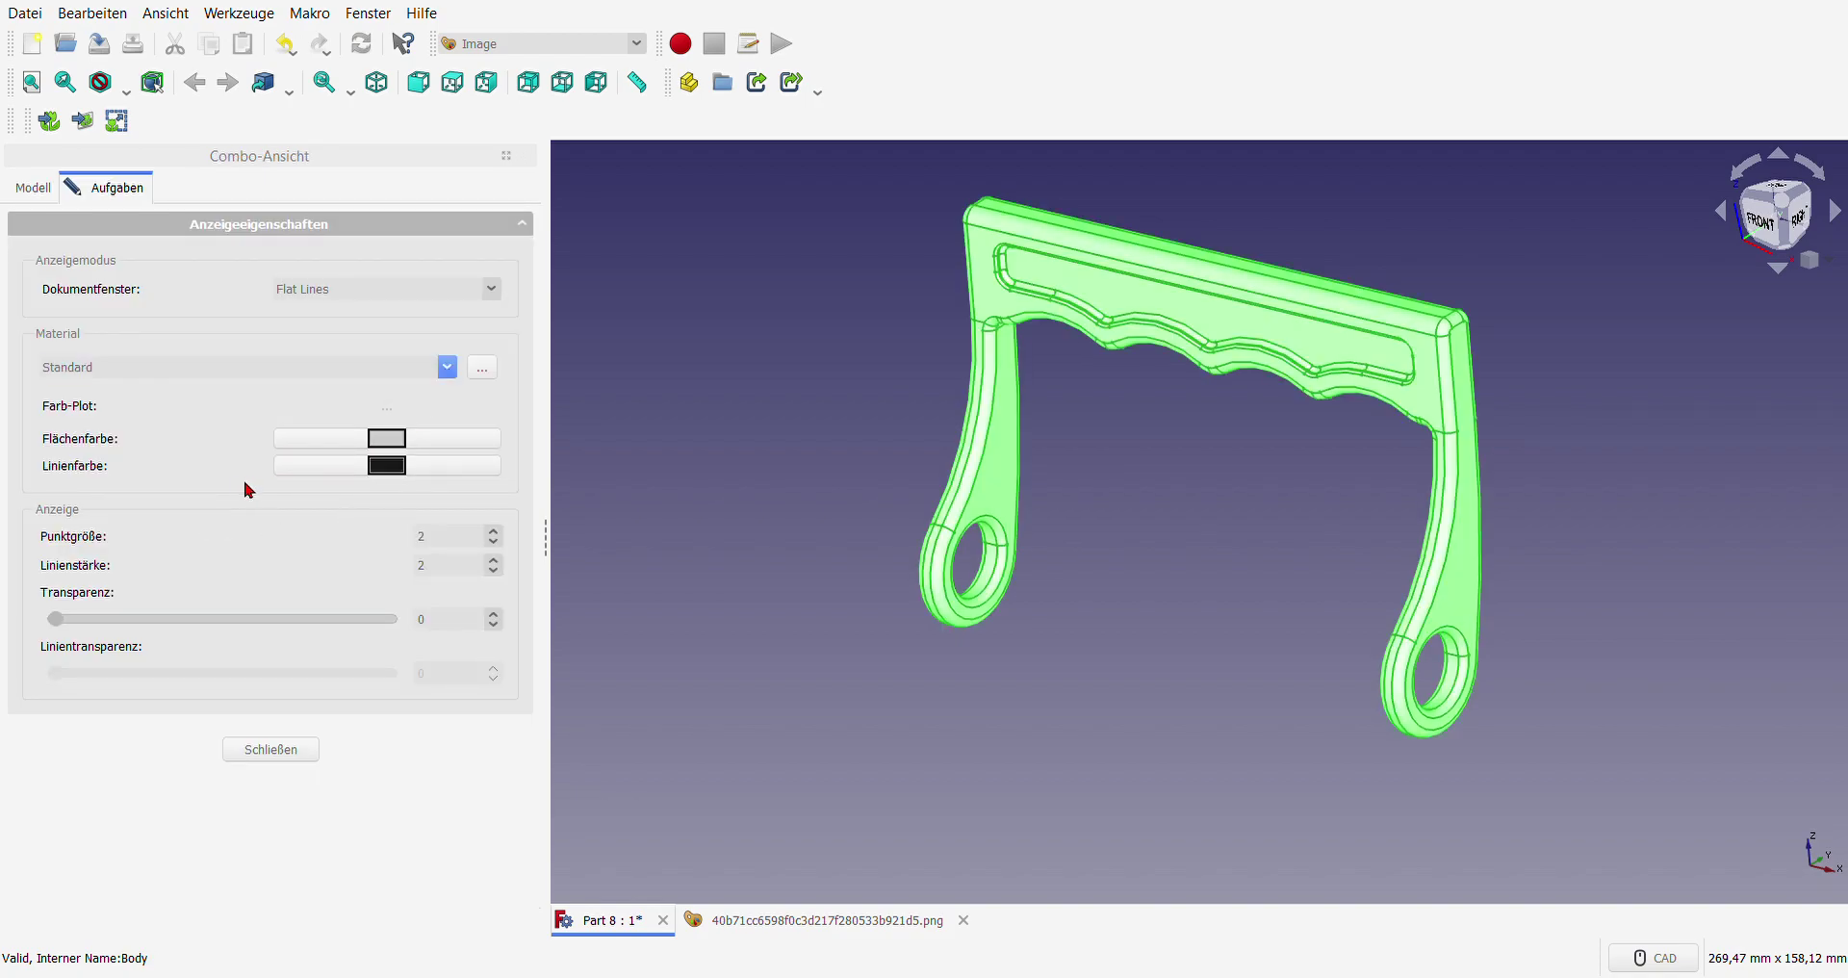
type("gl")
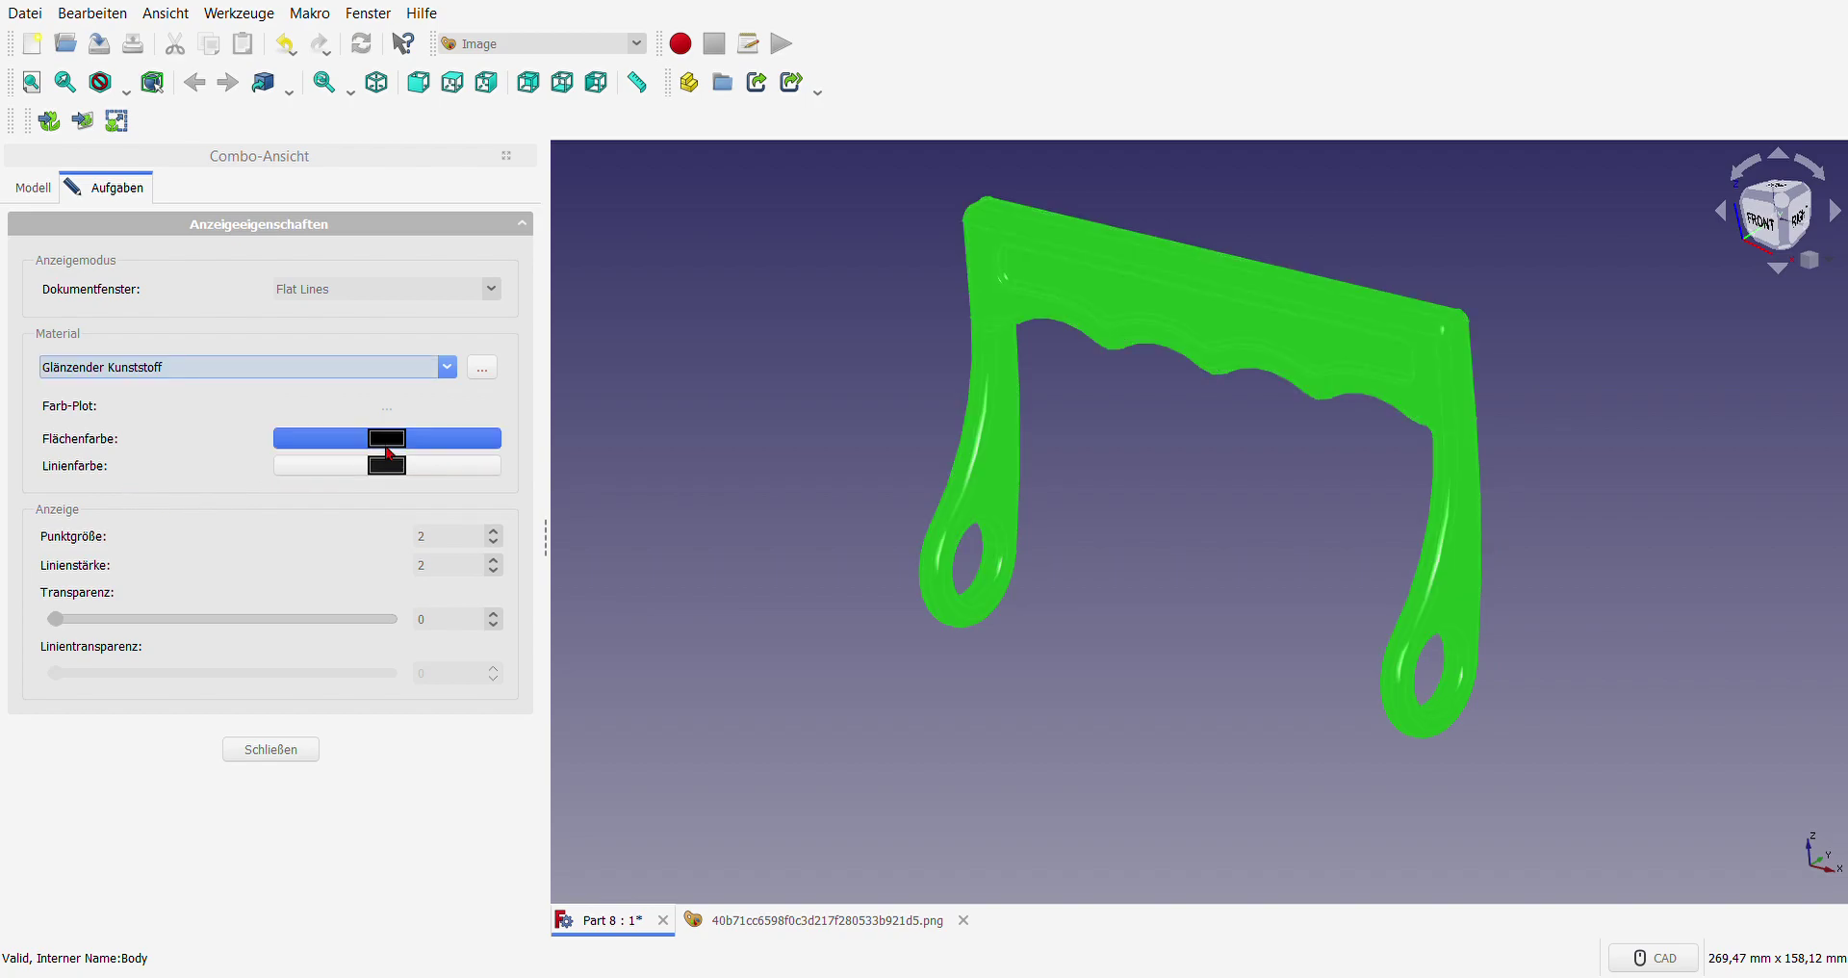
left_click(399, 445)
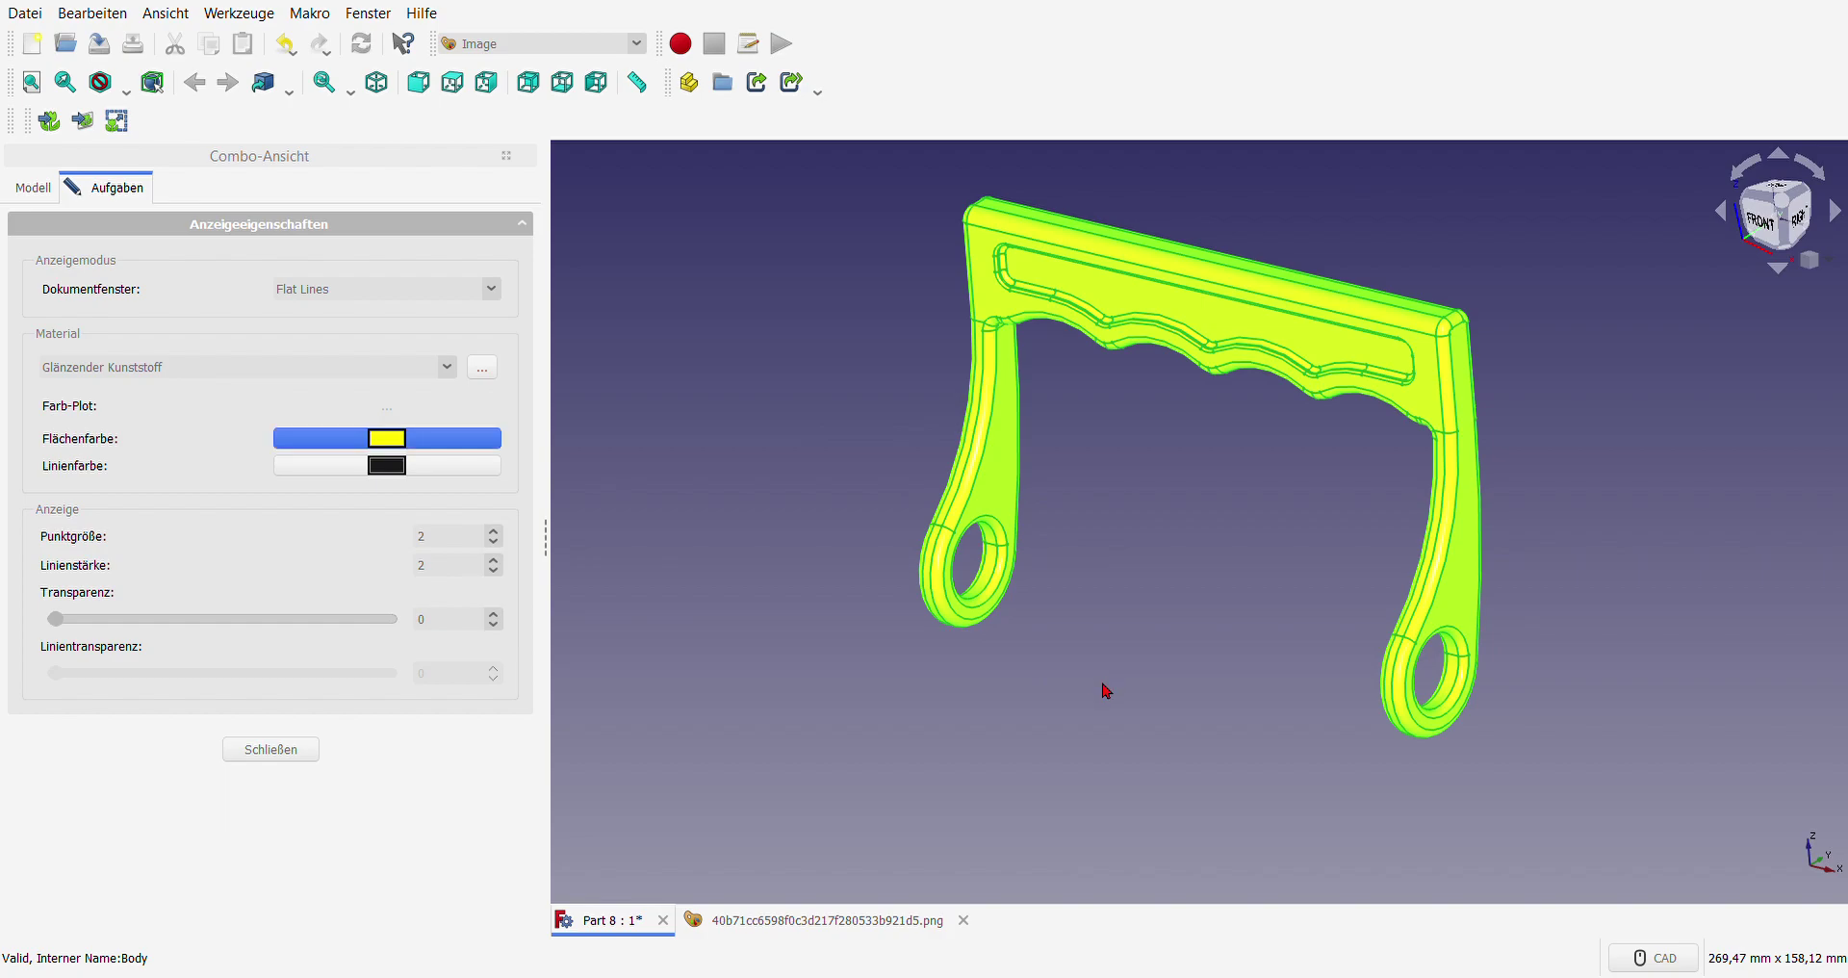
left_click(272, 749)
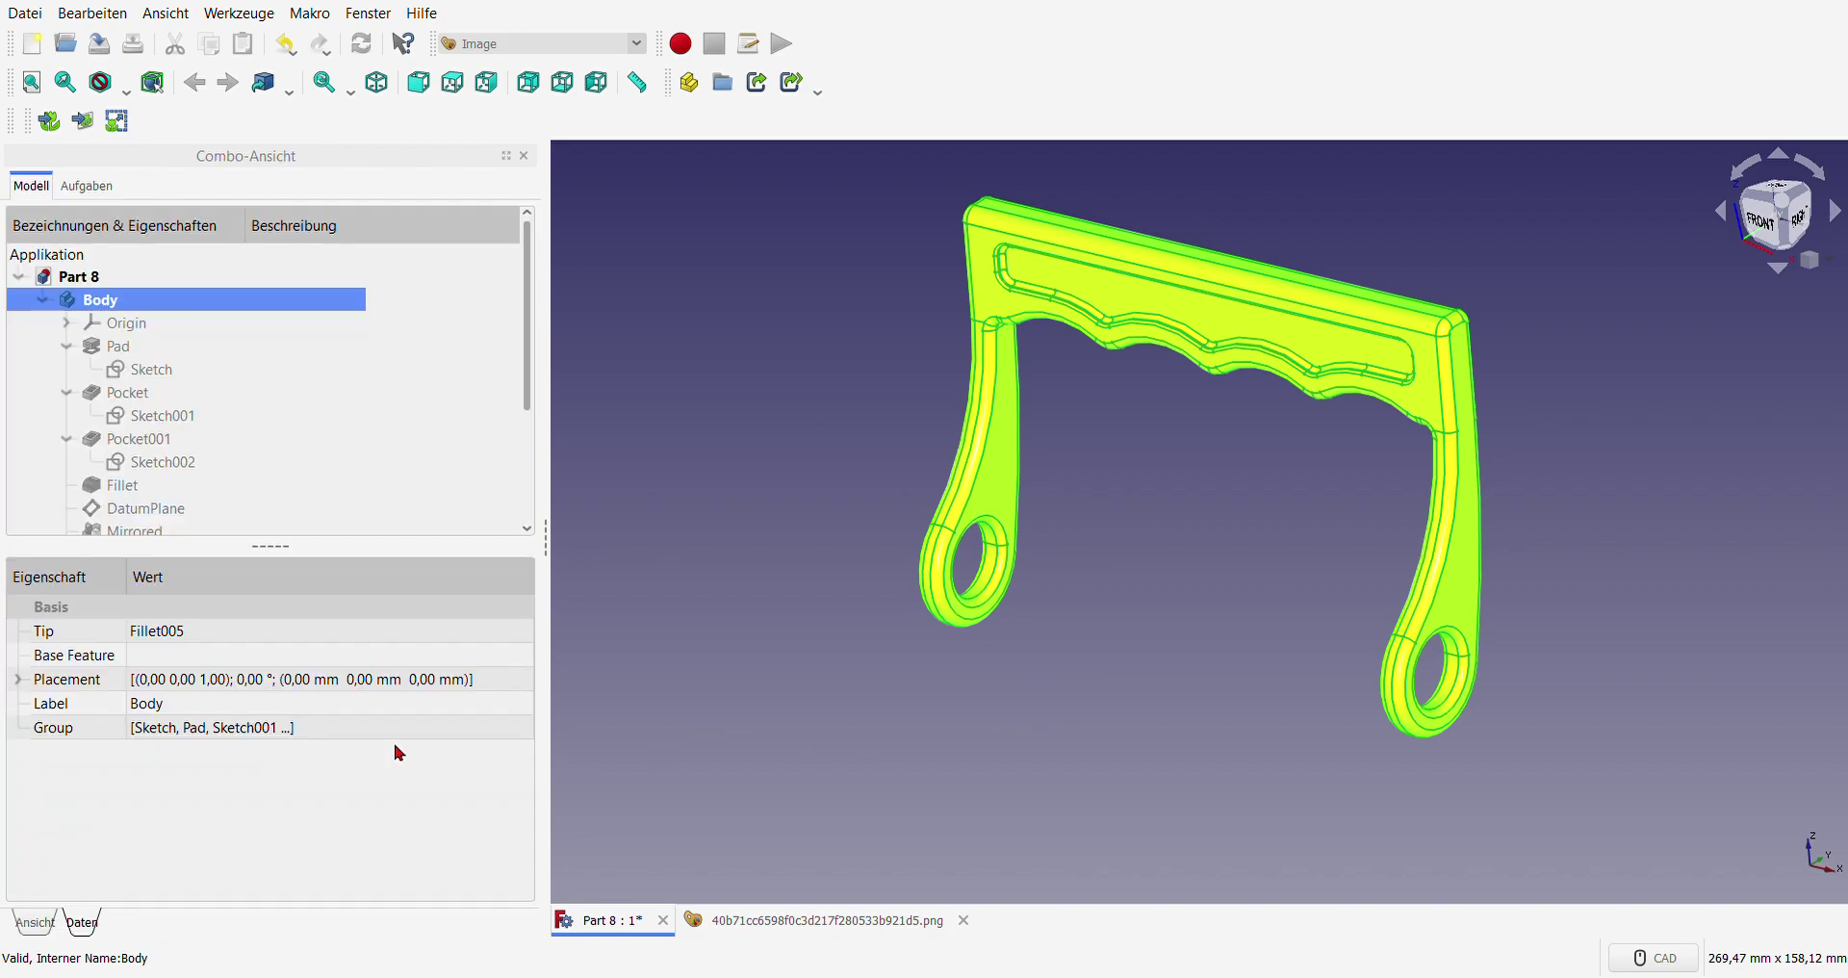
- Switch the handle from Flat Lines to Shaded draw style with V, 6, orbiting to check it
scroll(826, 714, "down", 2)
scroll(844, 588, "up", 1)
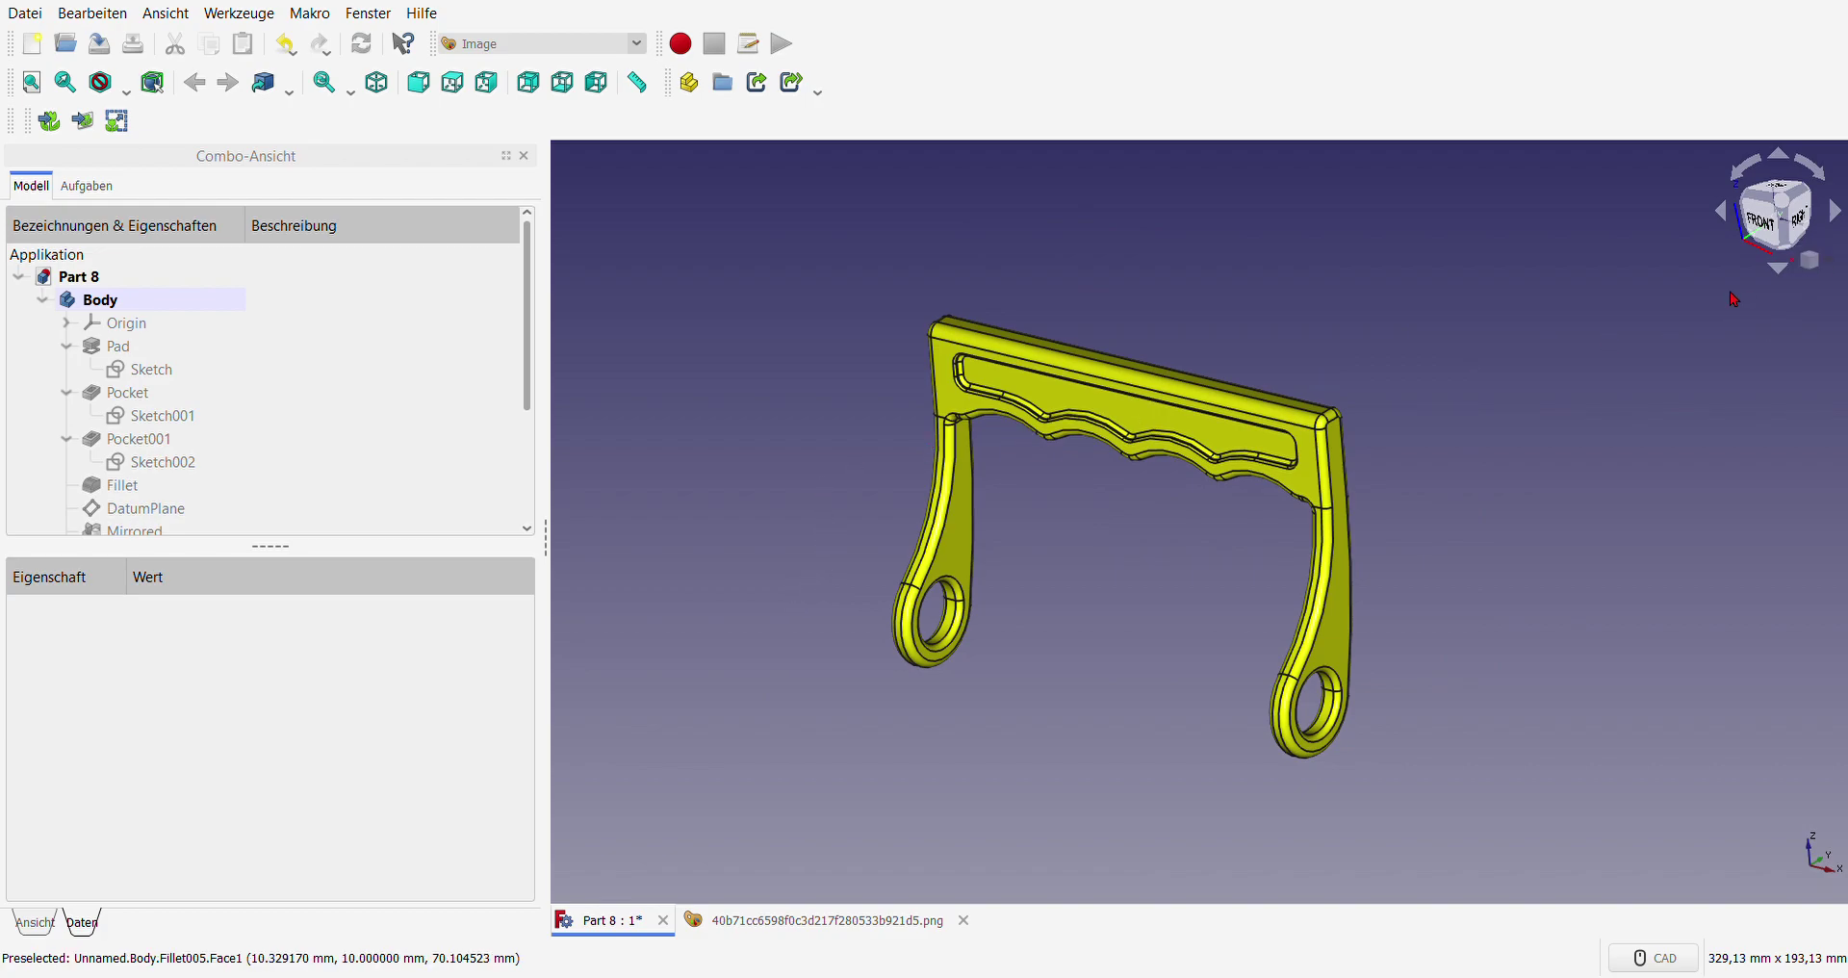
middle_click_drag(1732, 299, 1724, 306)
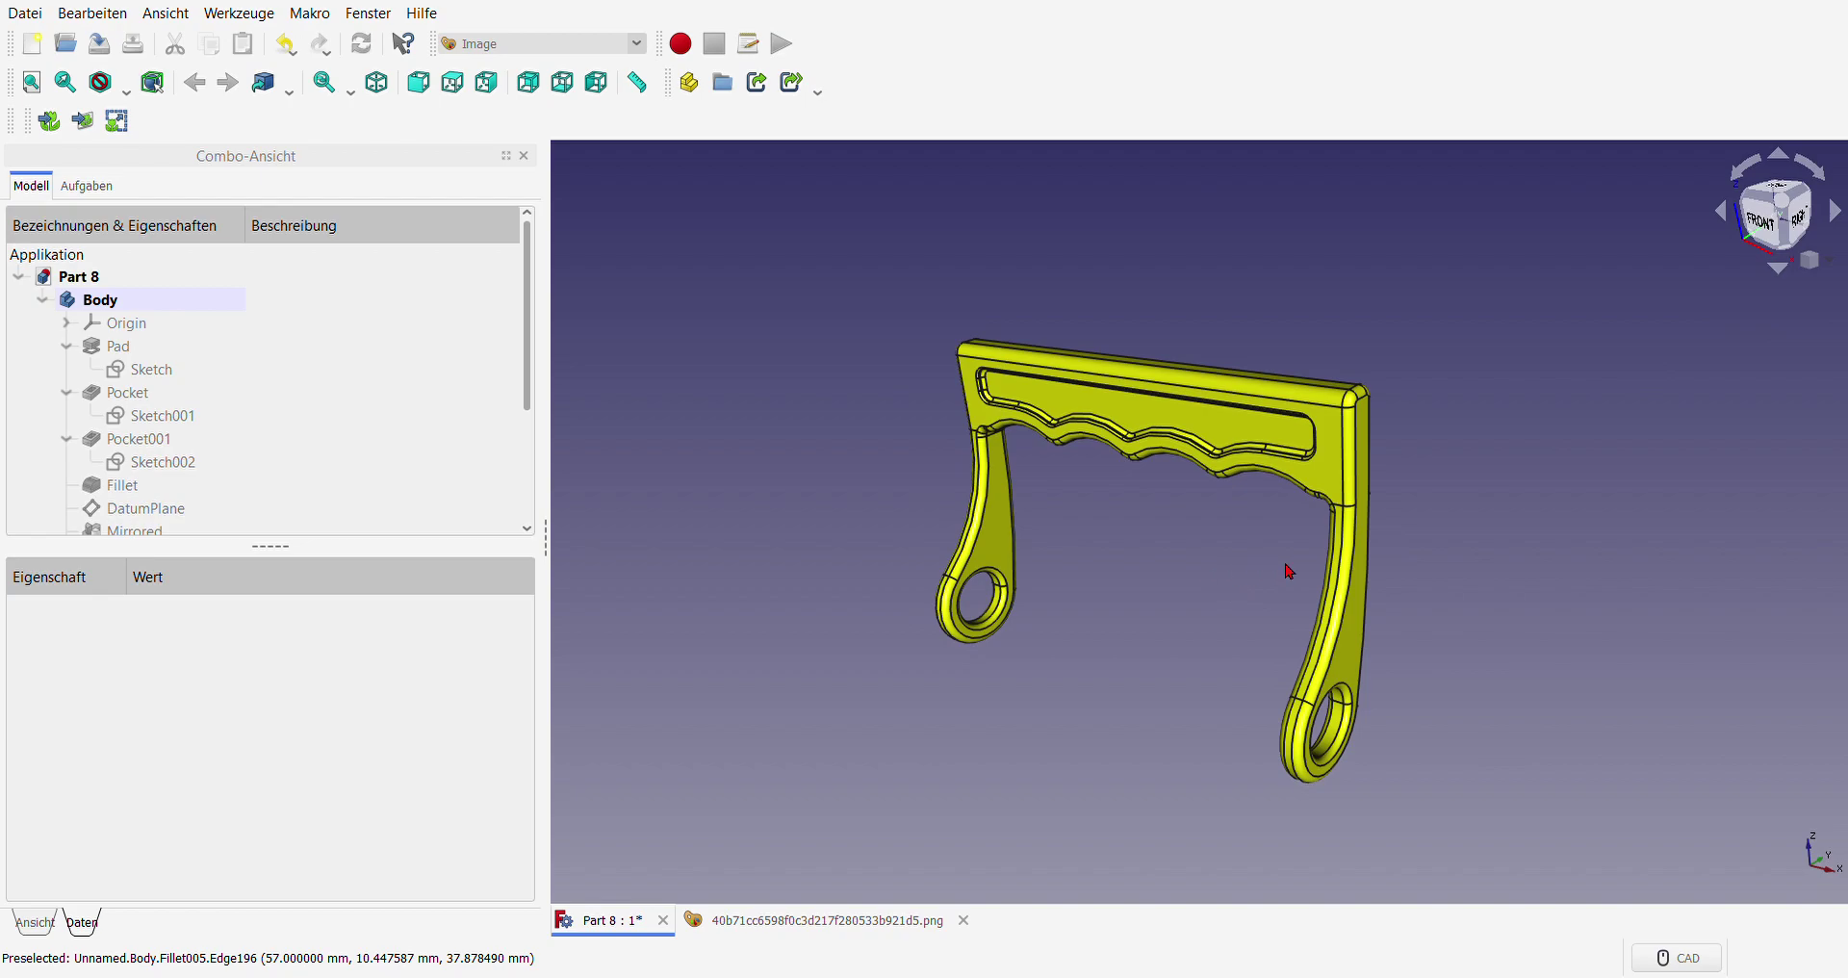
middle_click_drag(1289, 571, 1480, 598)
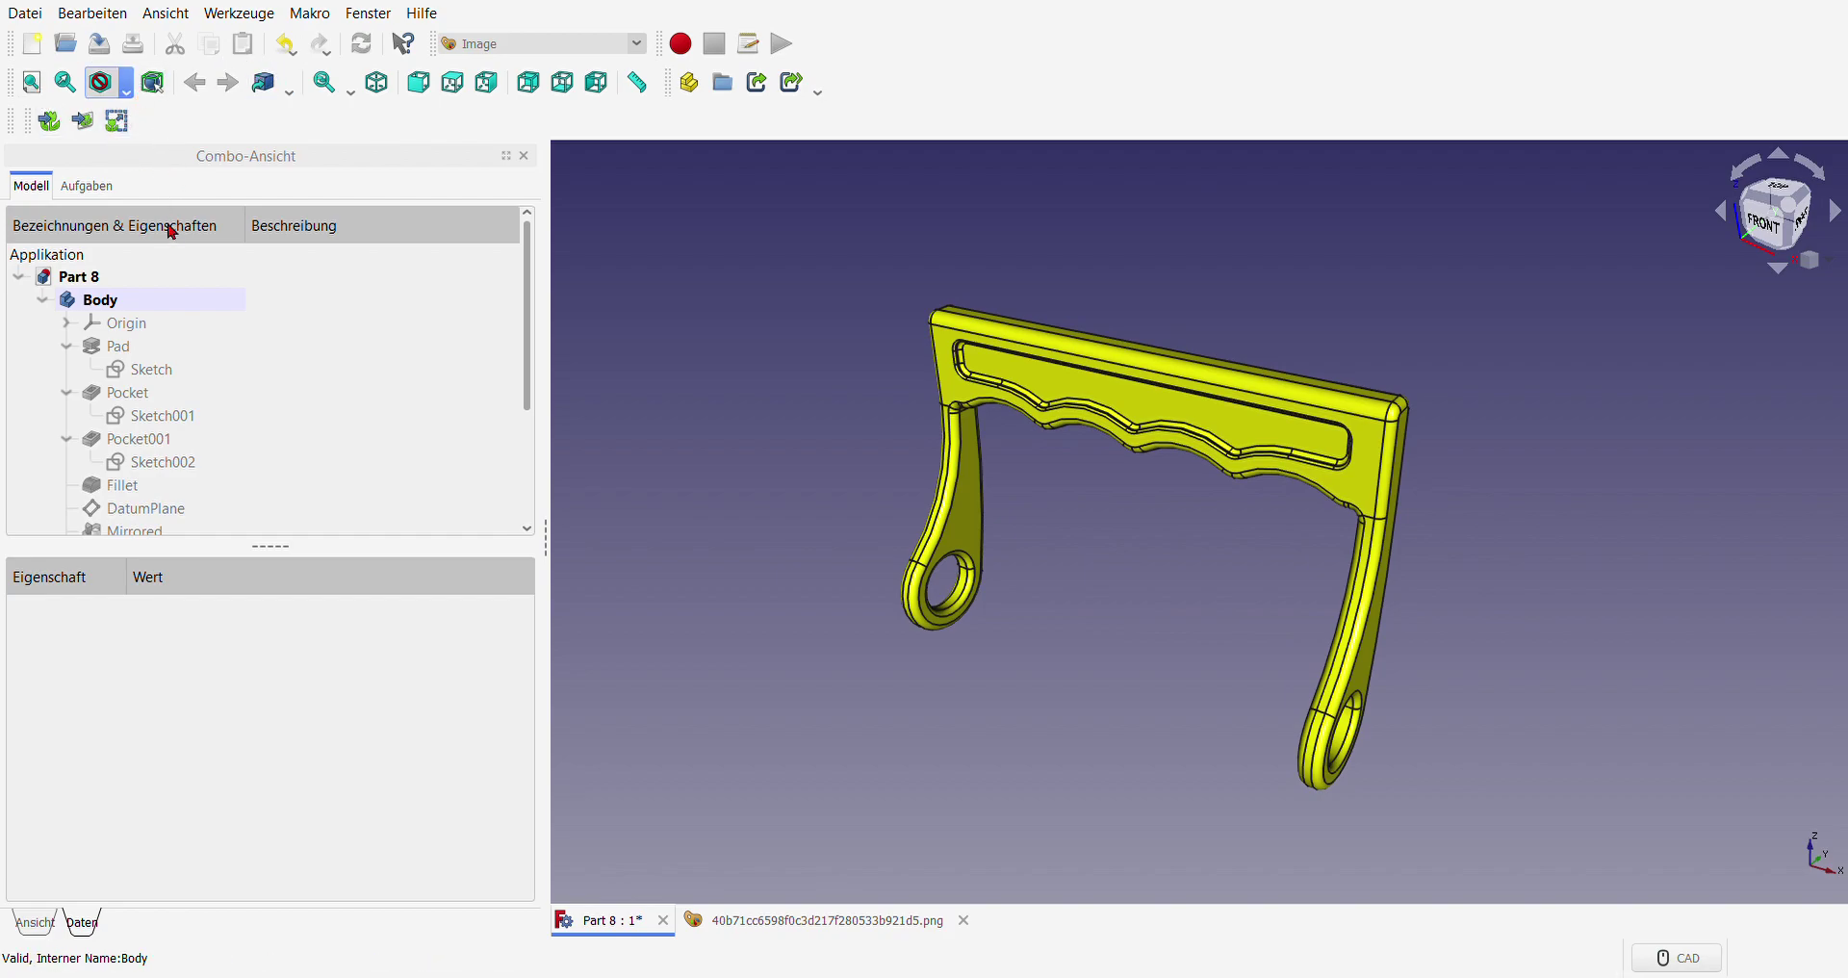
key("v")
key("6")
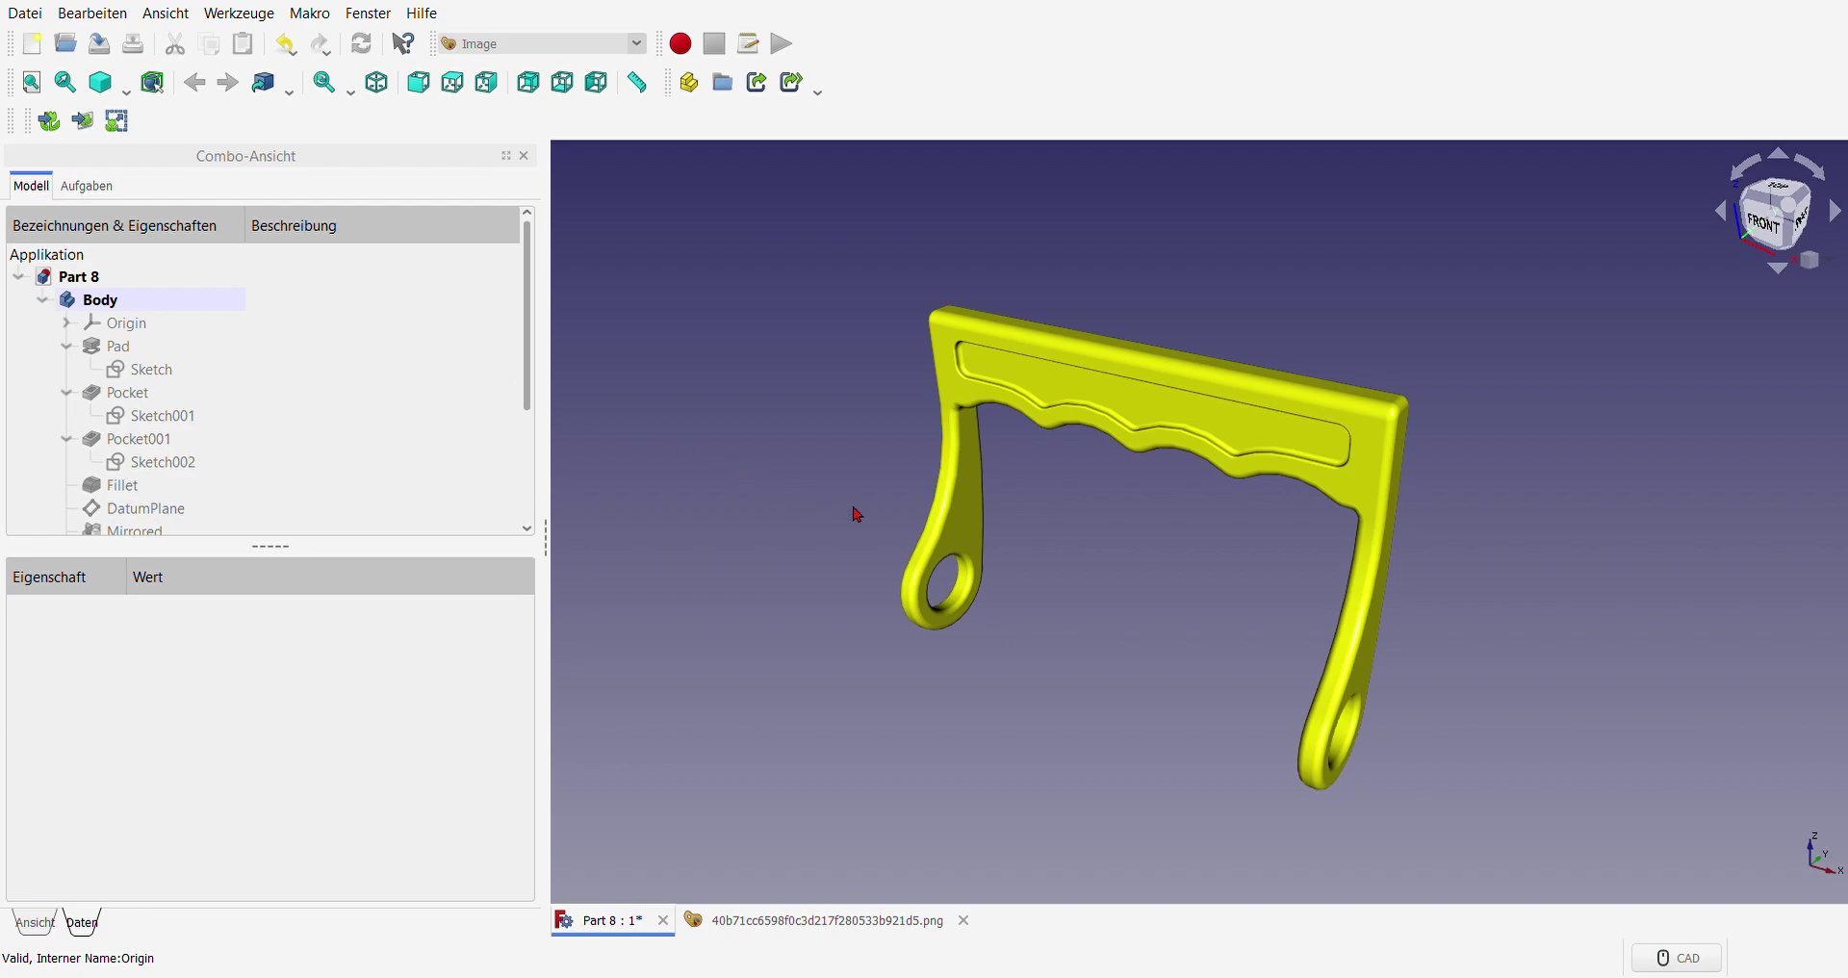
middle_click_drag(1147, 614, 1136, 606)
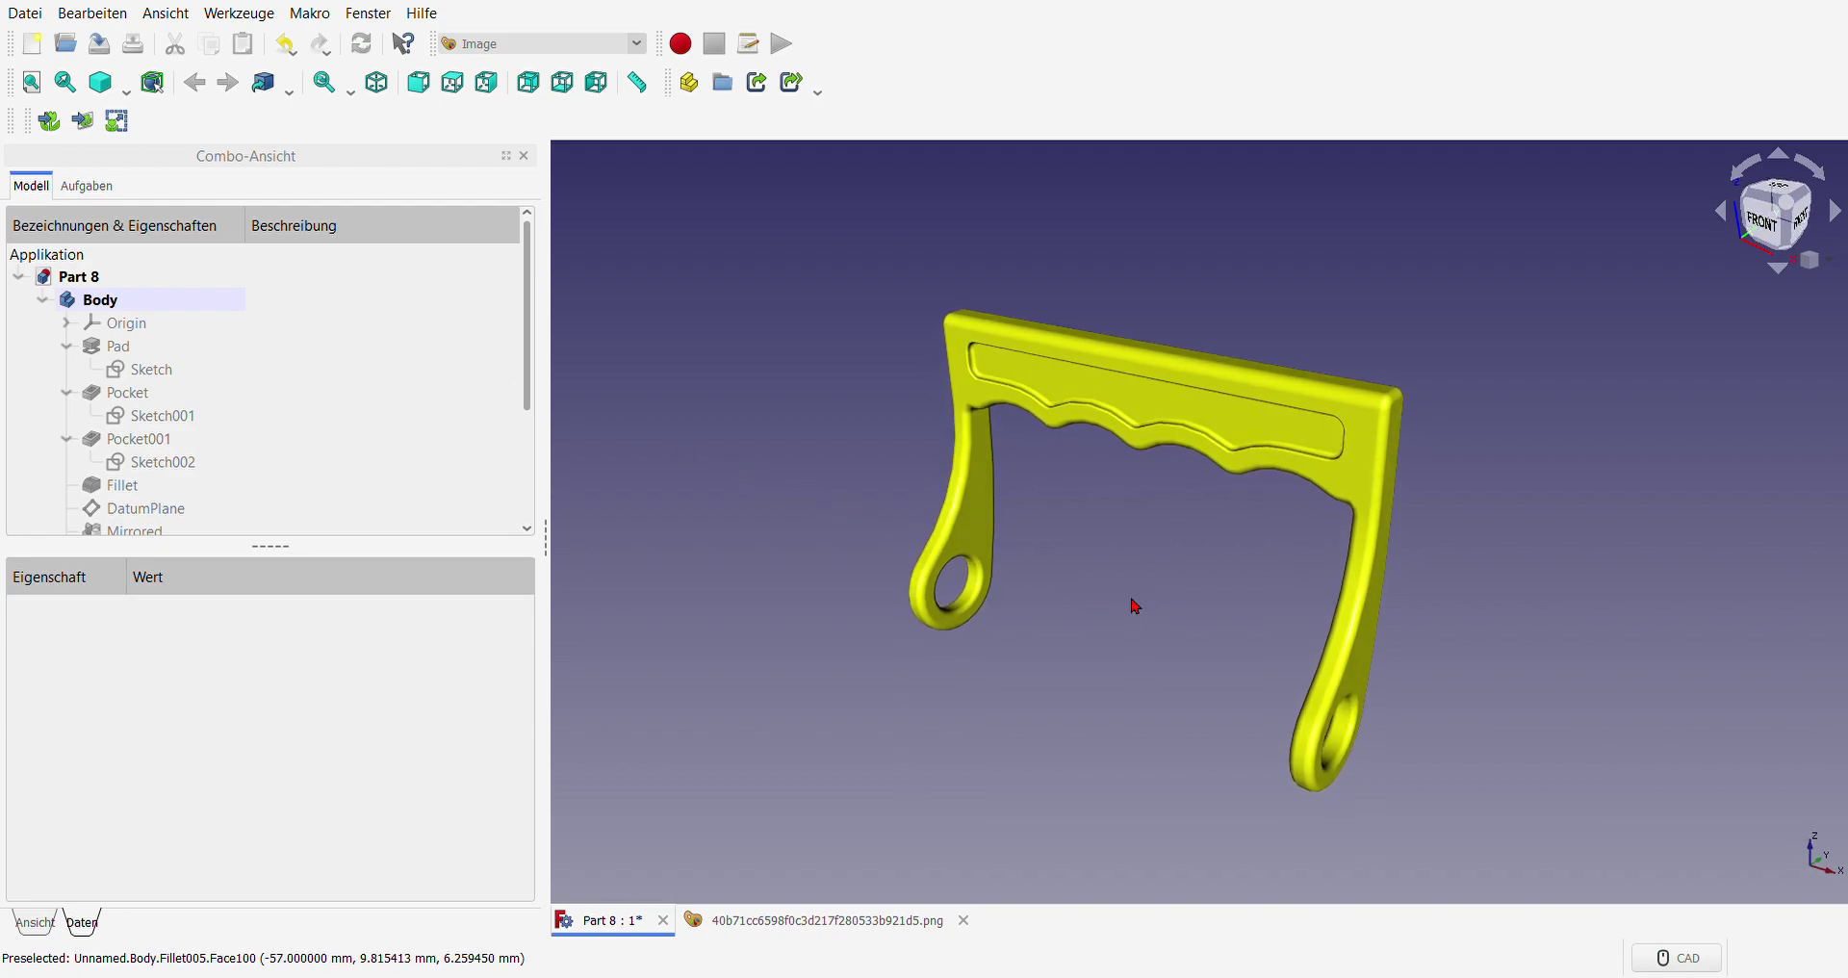